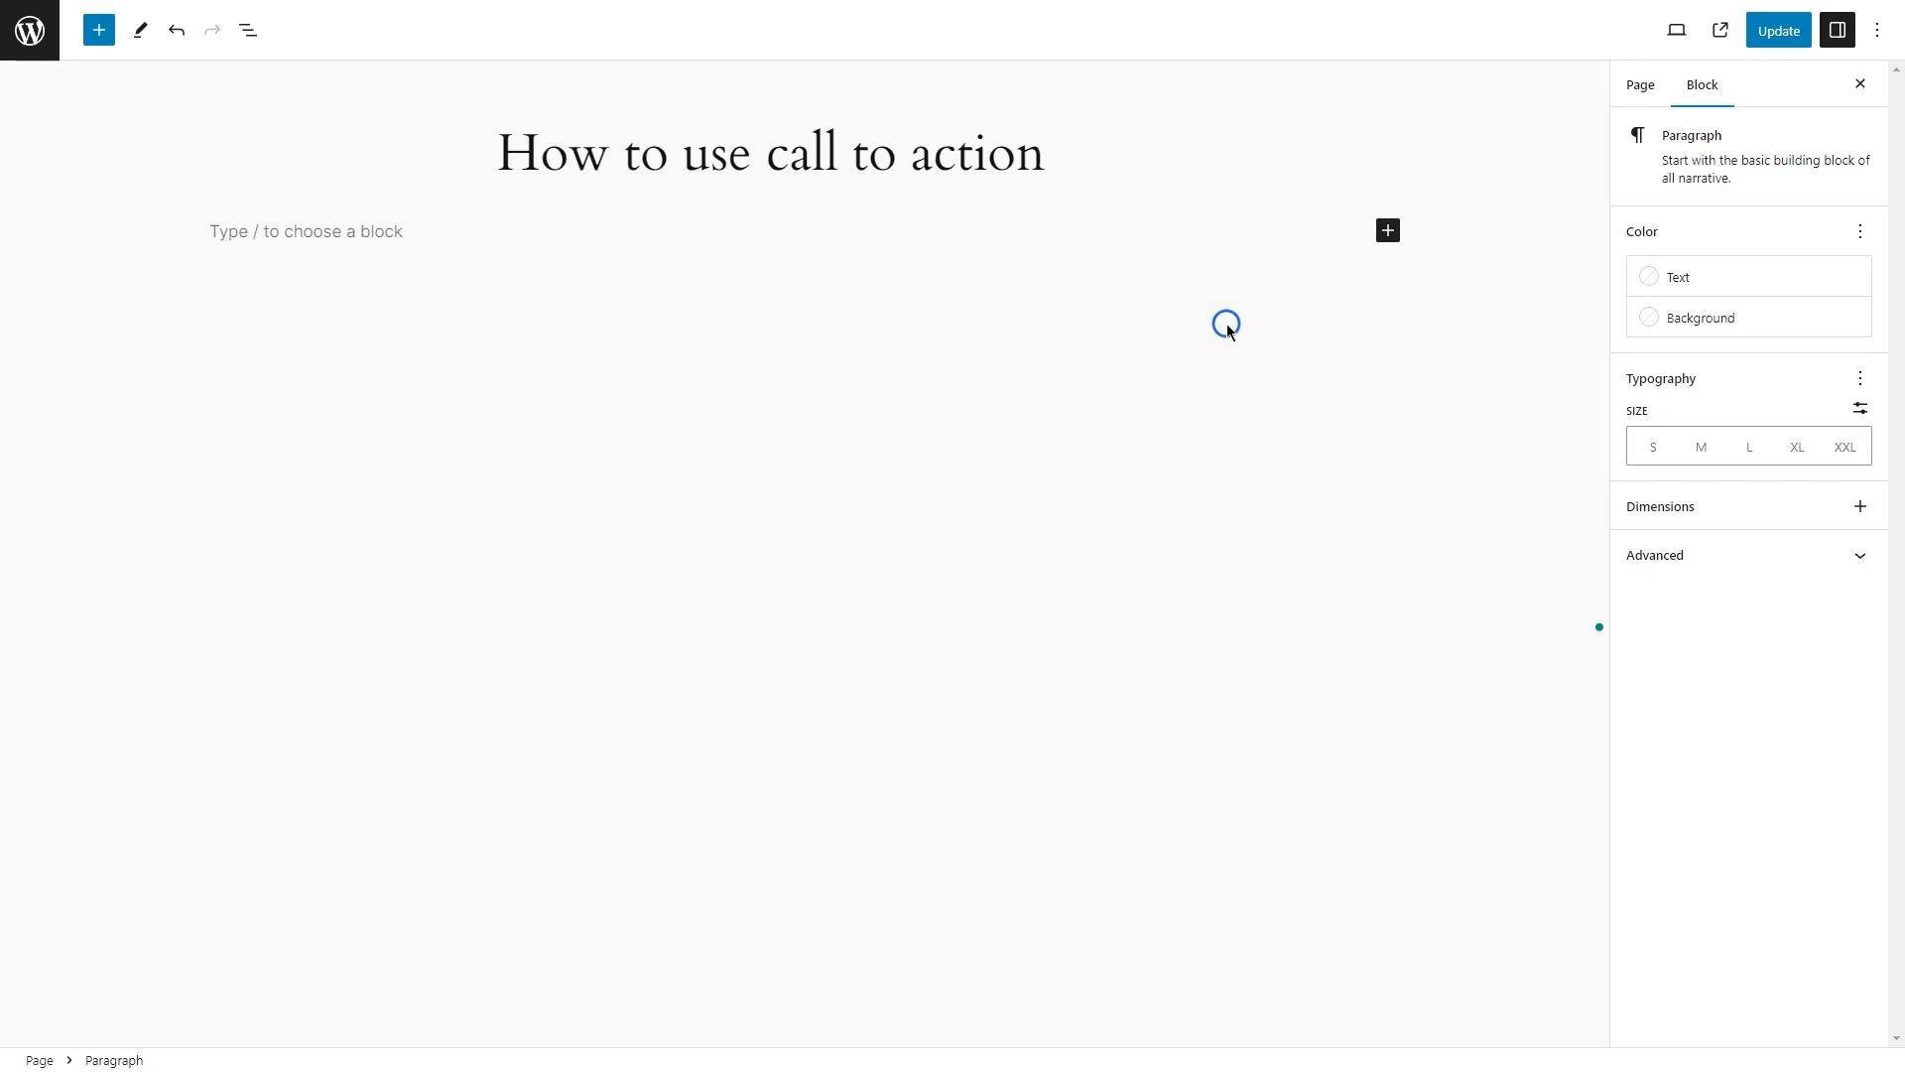
Insert a Container block below the page title and choose the single-column layout for it.
type("/conta")
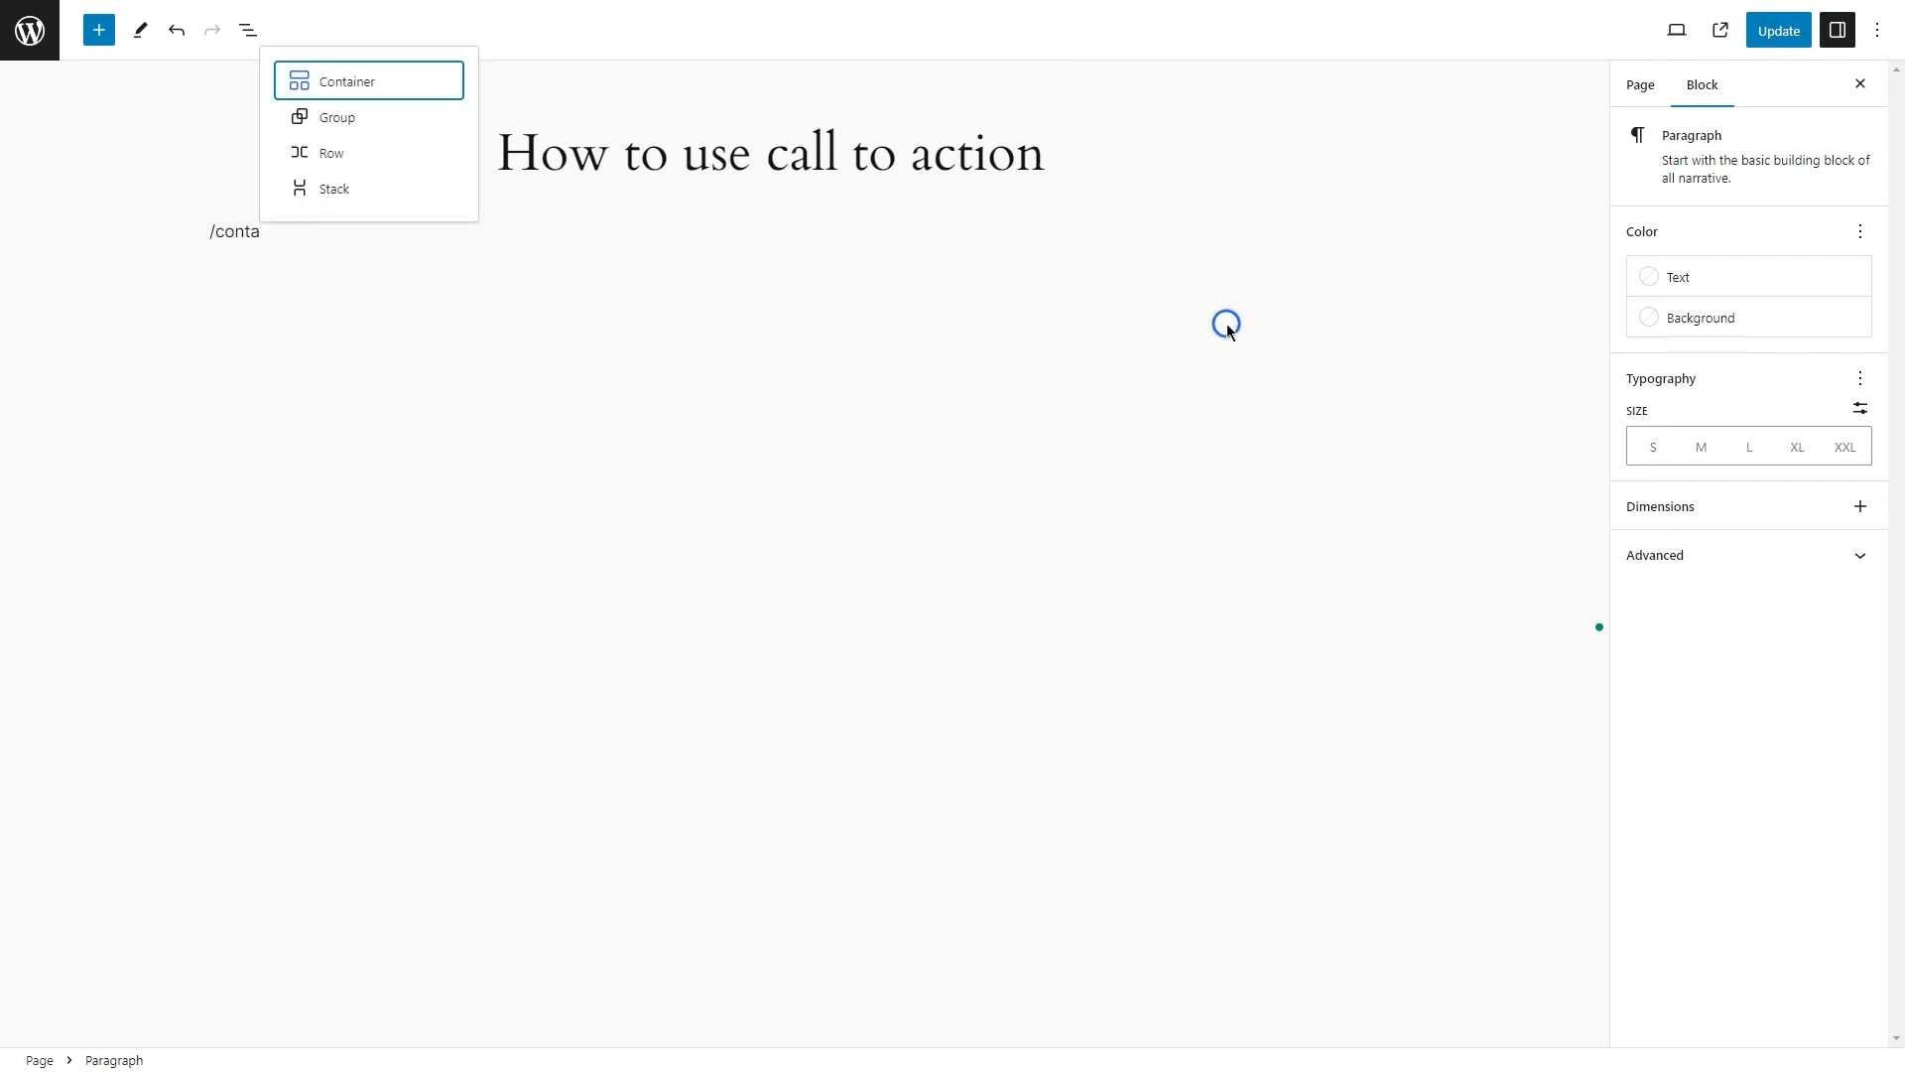
key("Return")
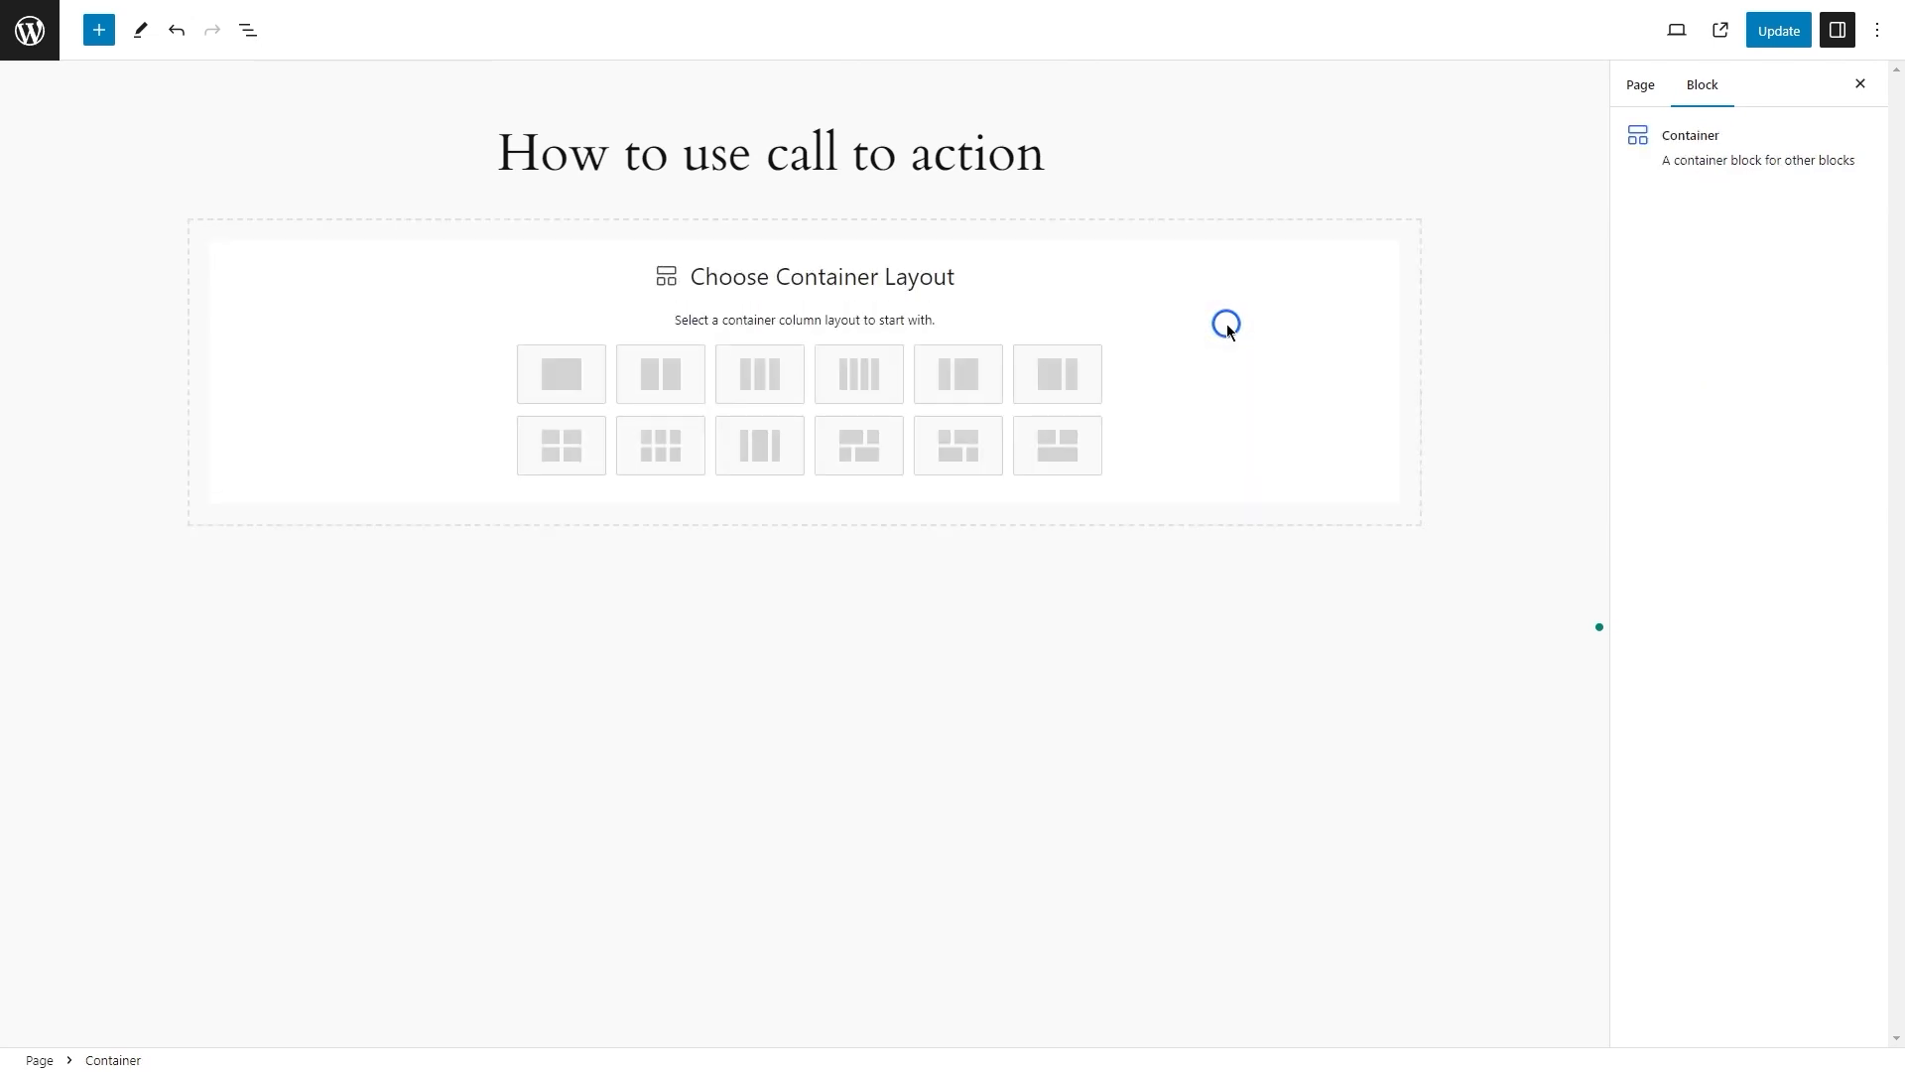
left_click(587, 387)
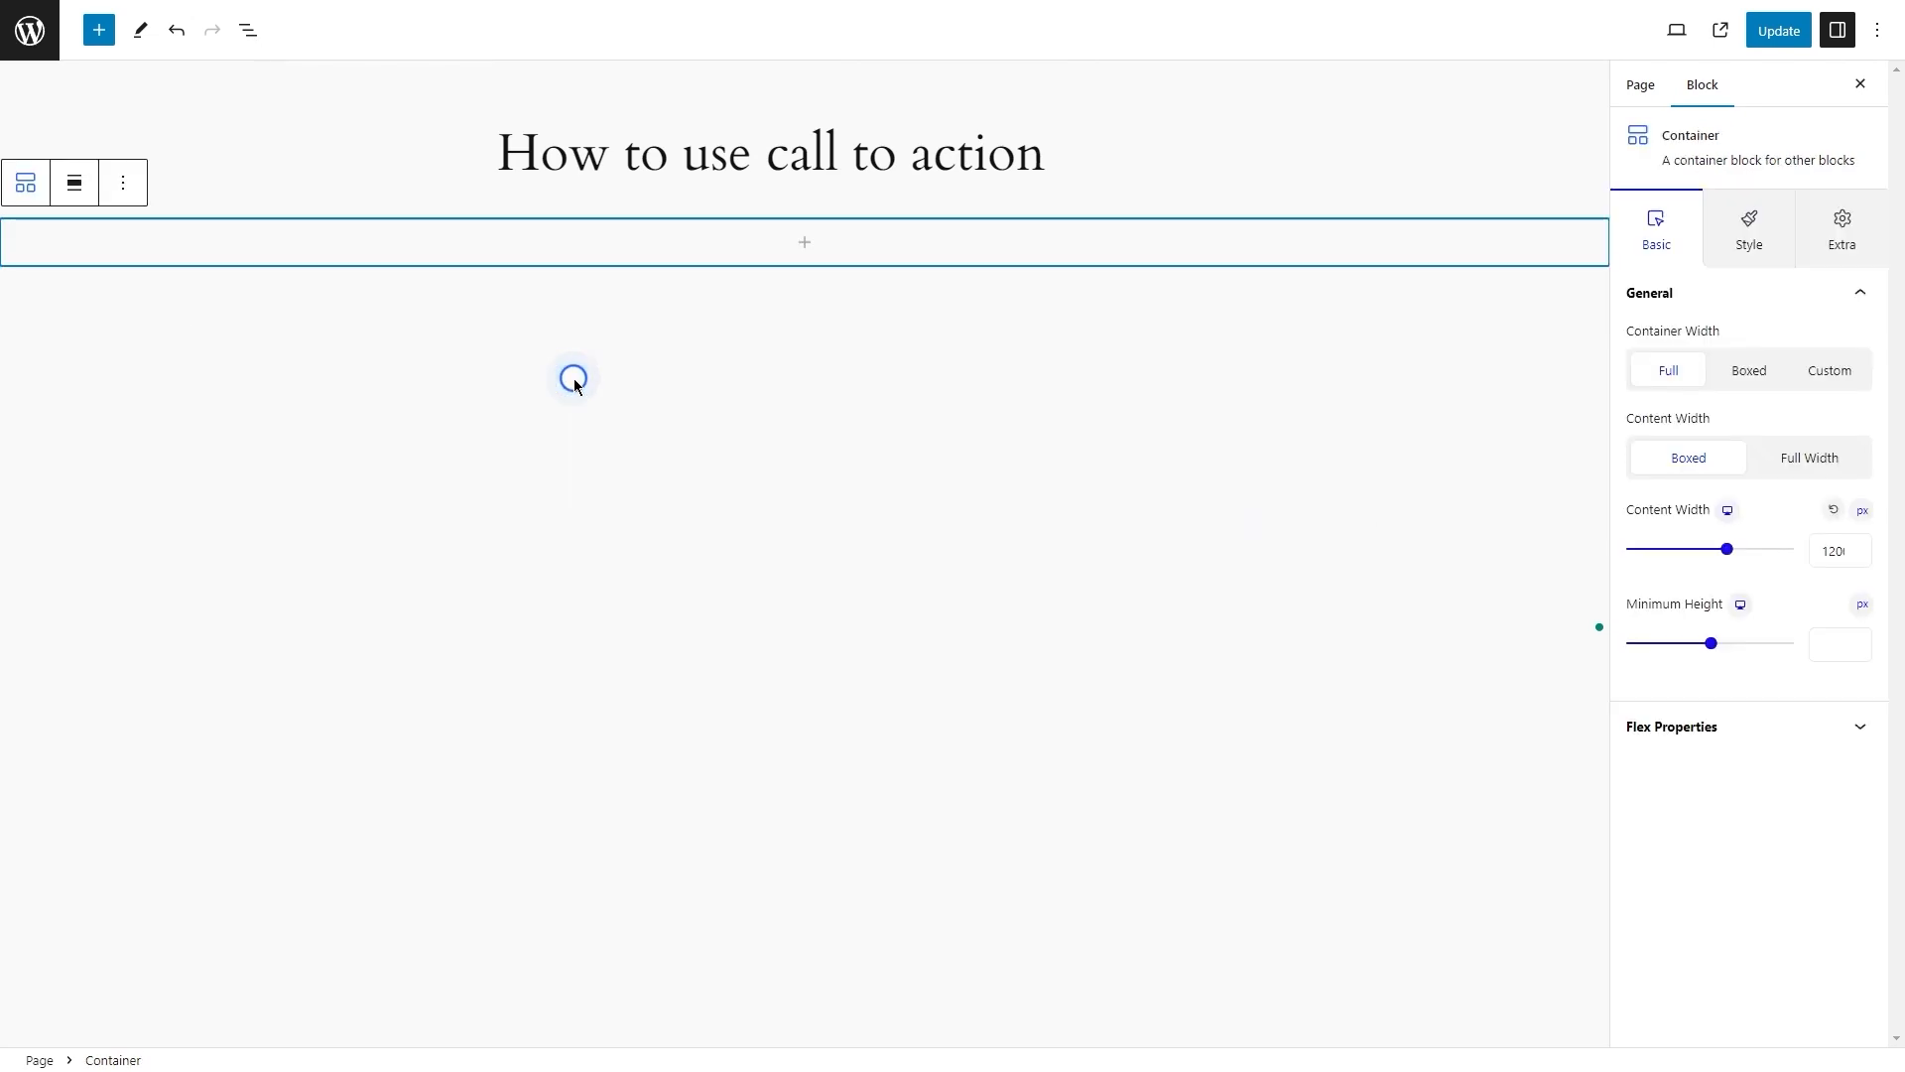
Show the block list view and add a Call to Action block inside the container.
left_click(249, 31)
left_click(966, 256)
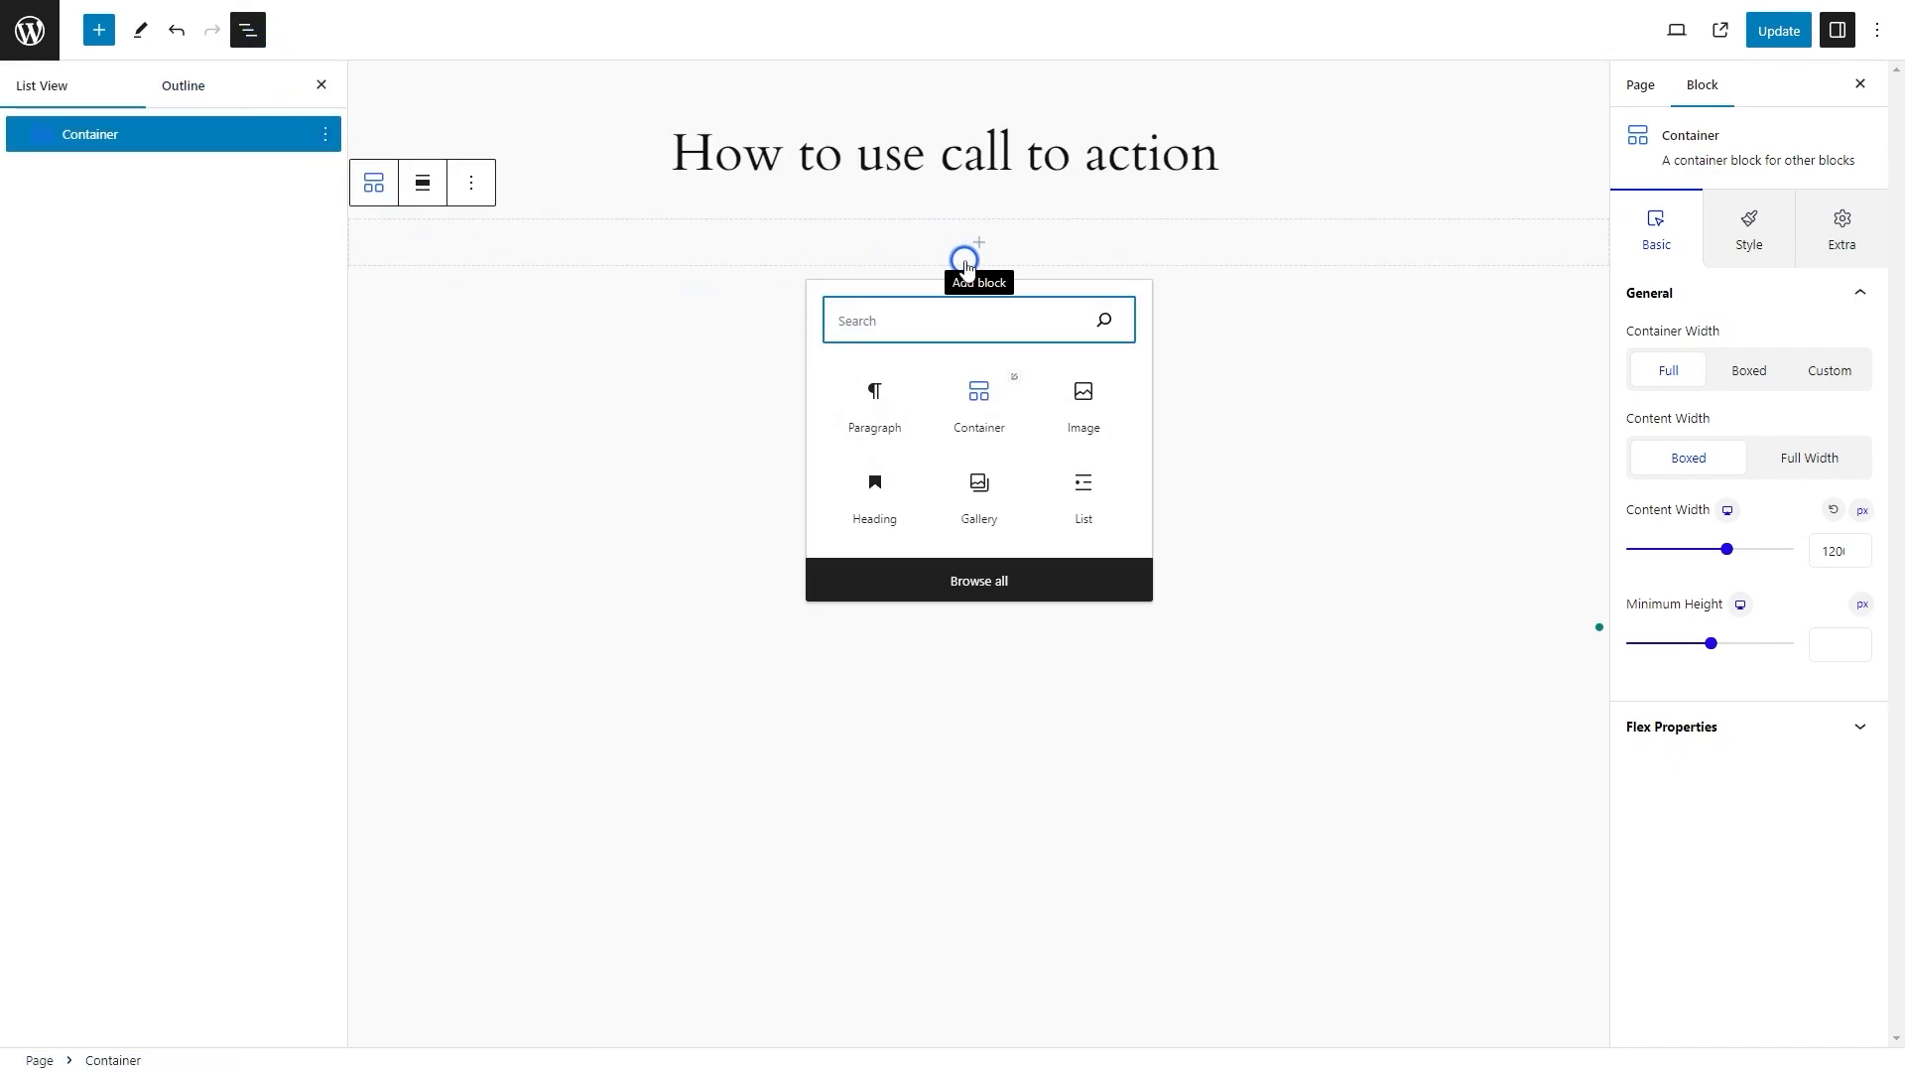
type("call")
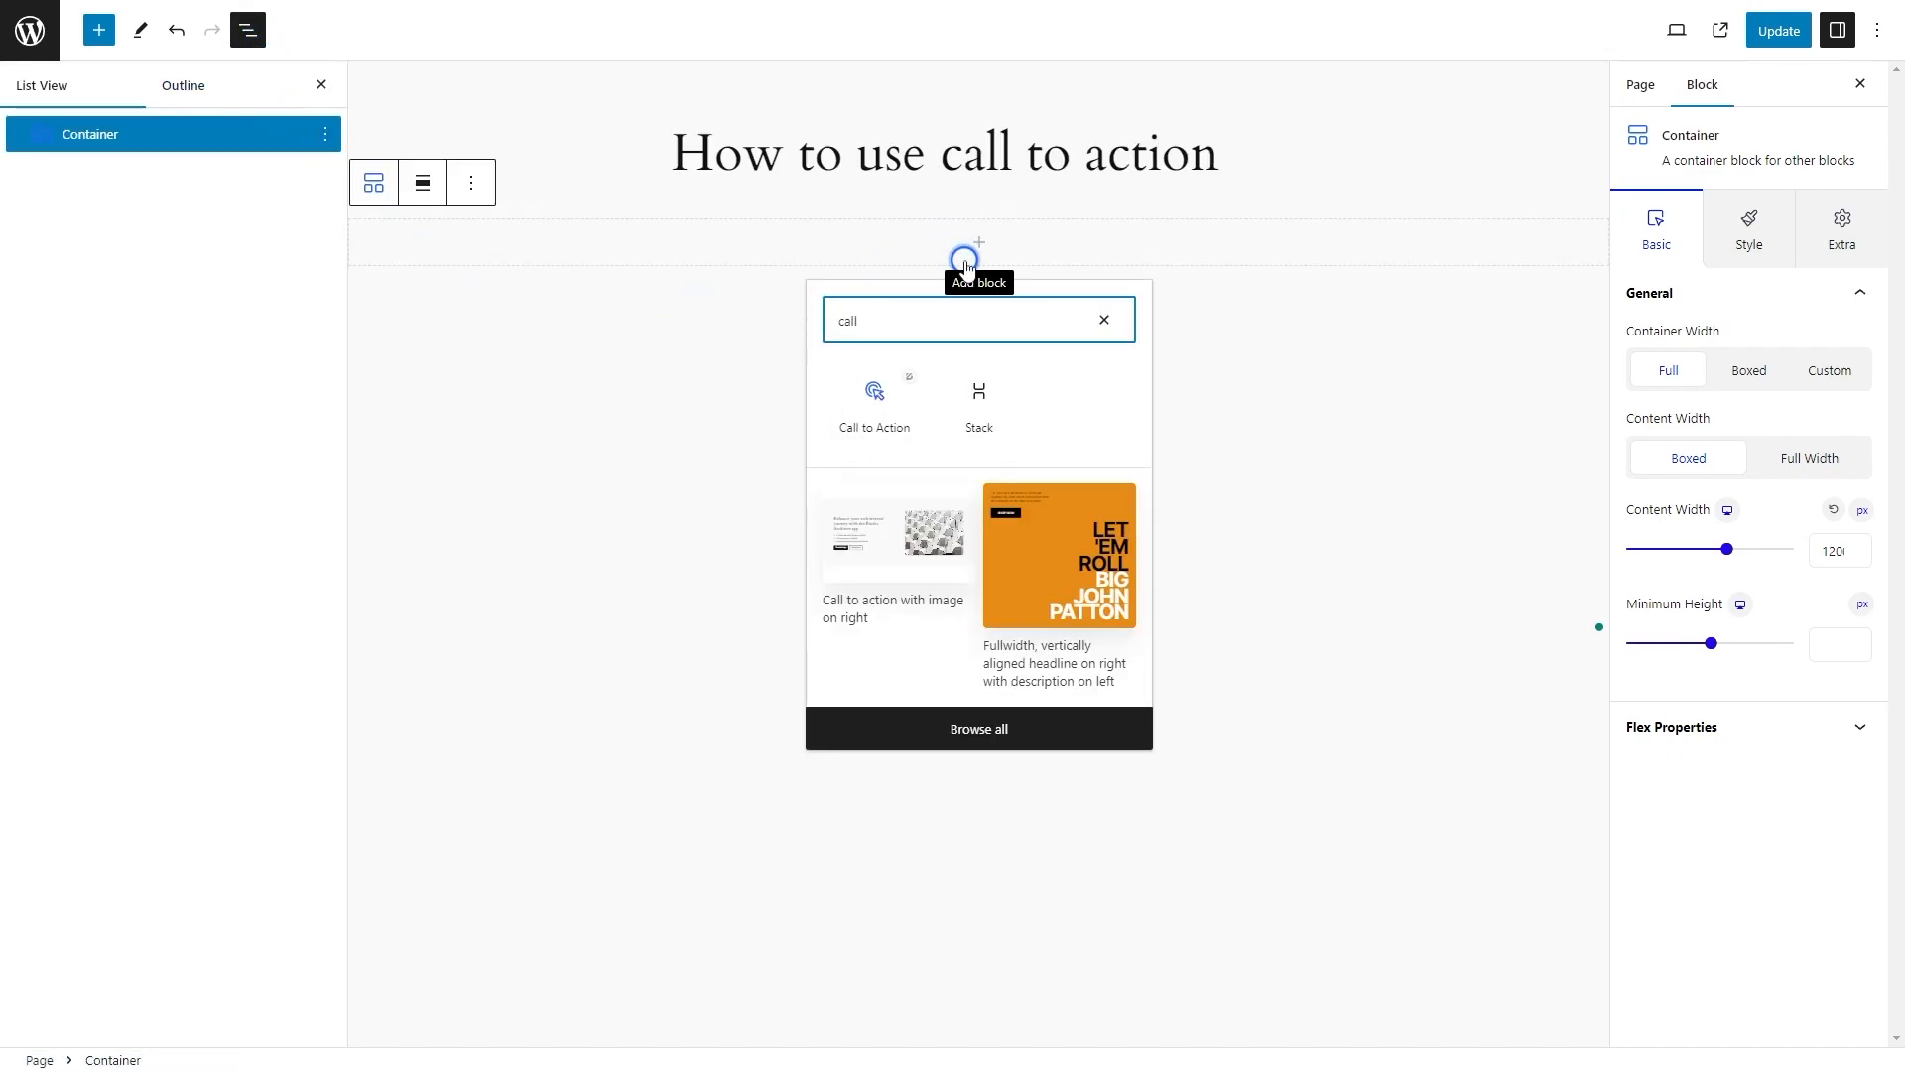
left_click(876, 392)
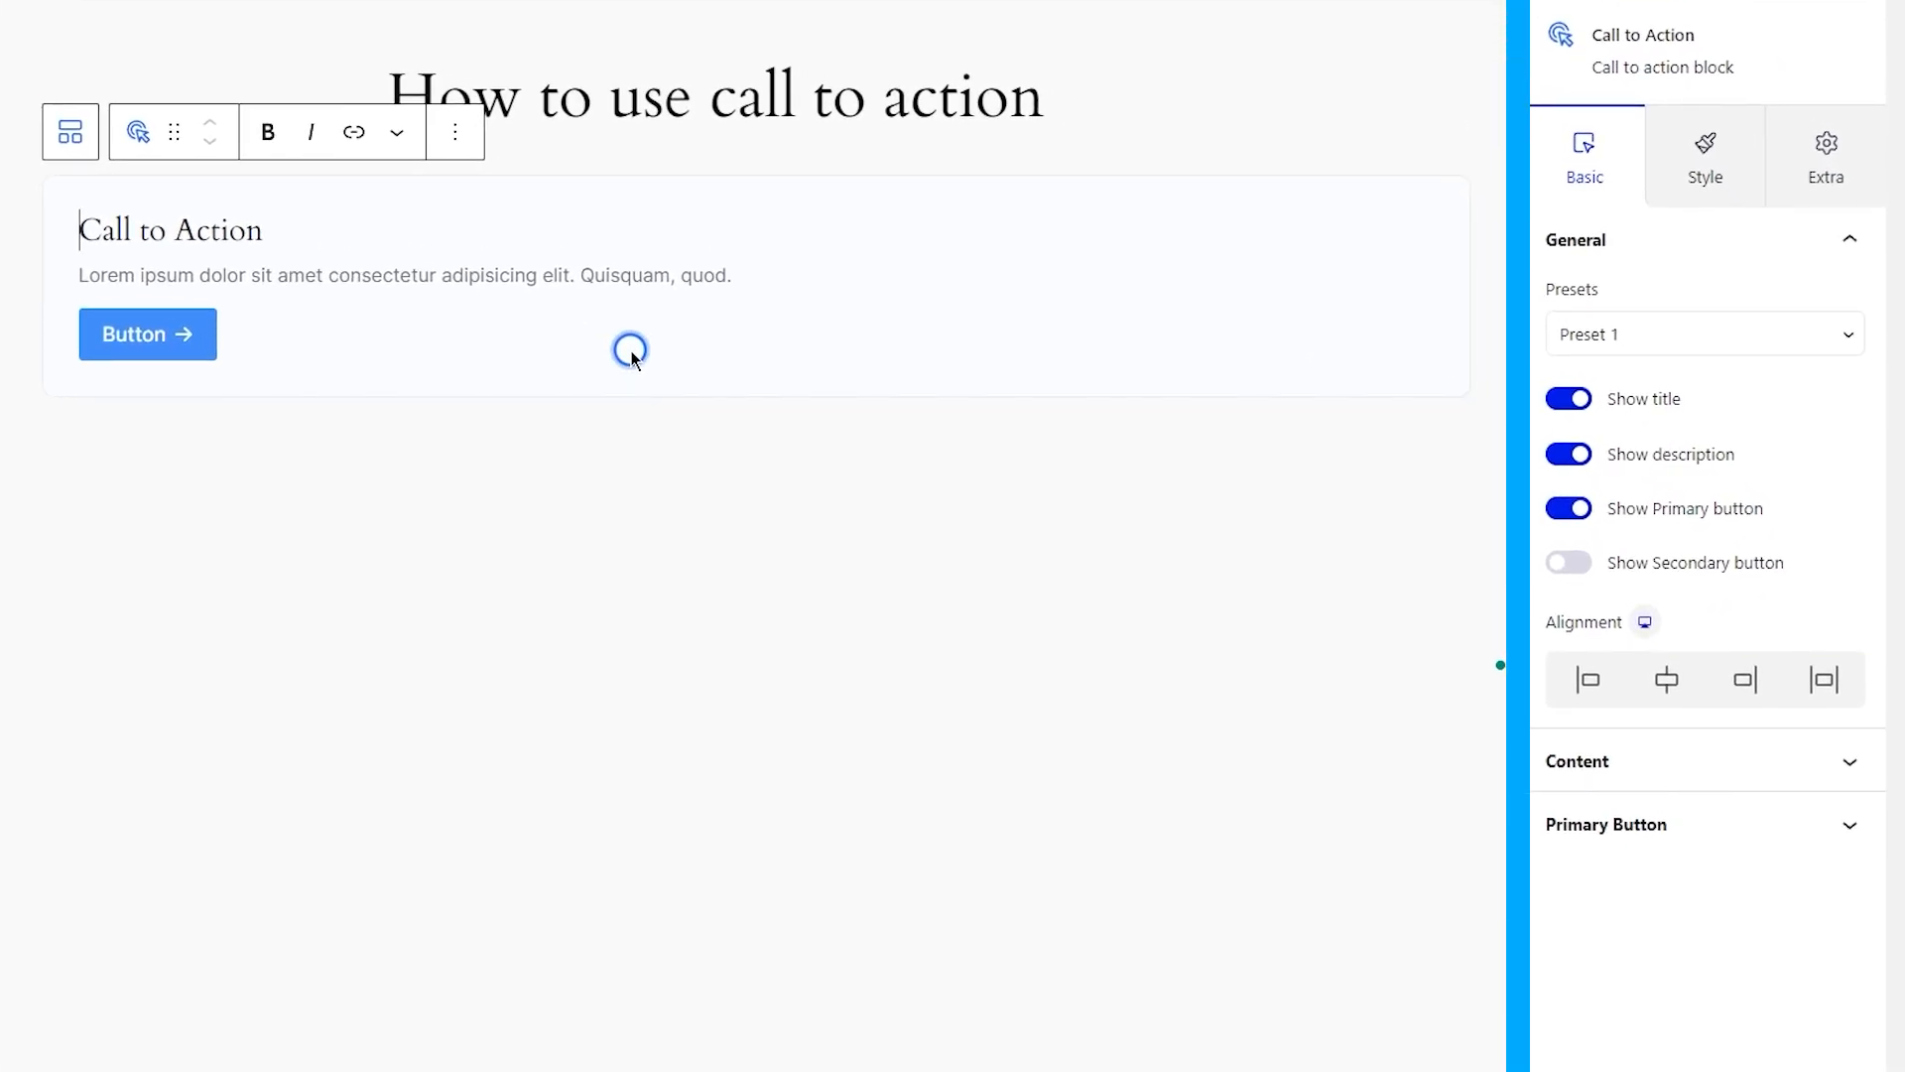
Try Preset 2 on the call to action block and switch back to Preset 1.
left_click(1602, 347)
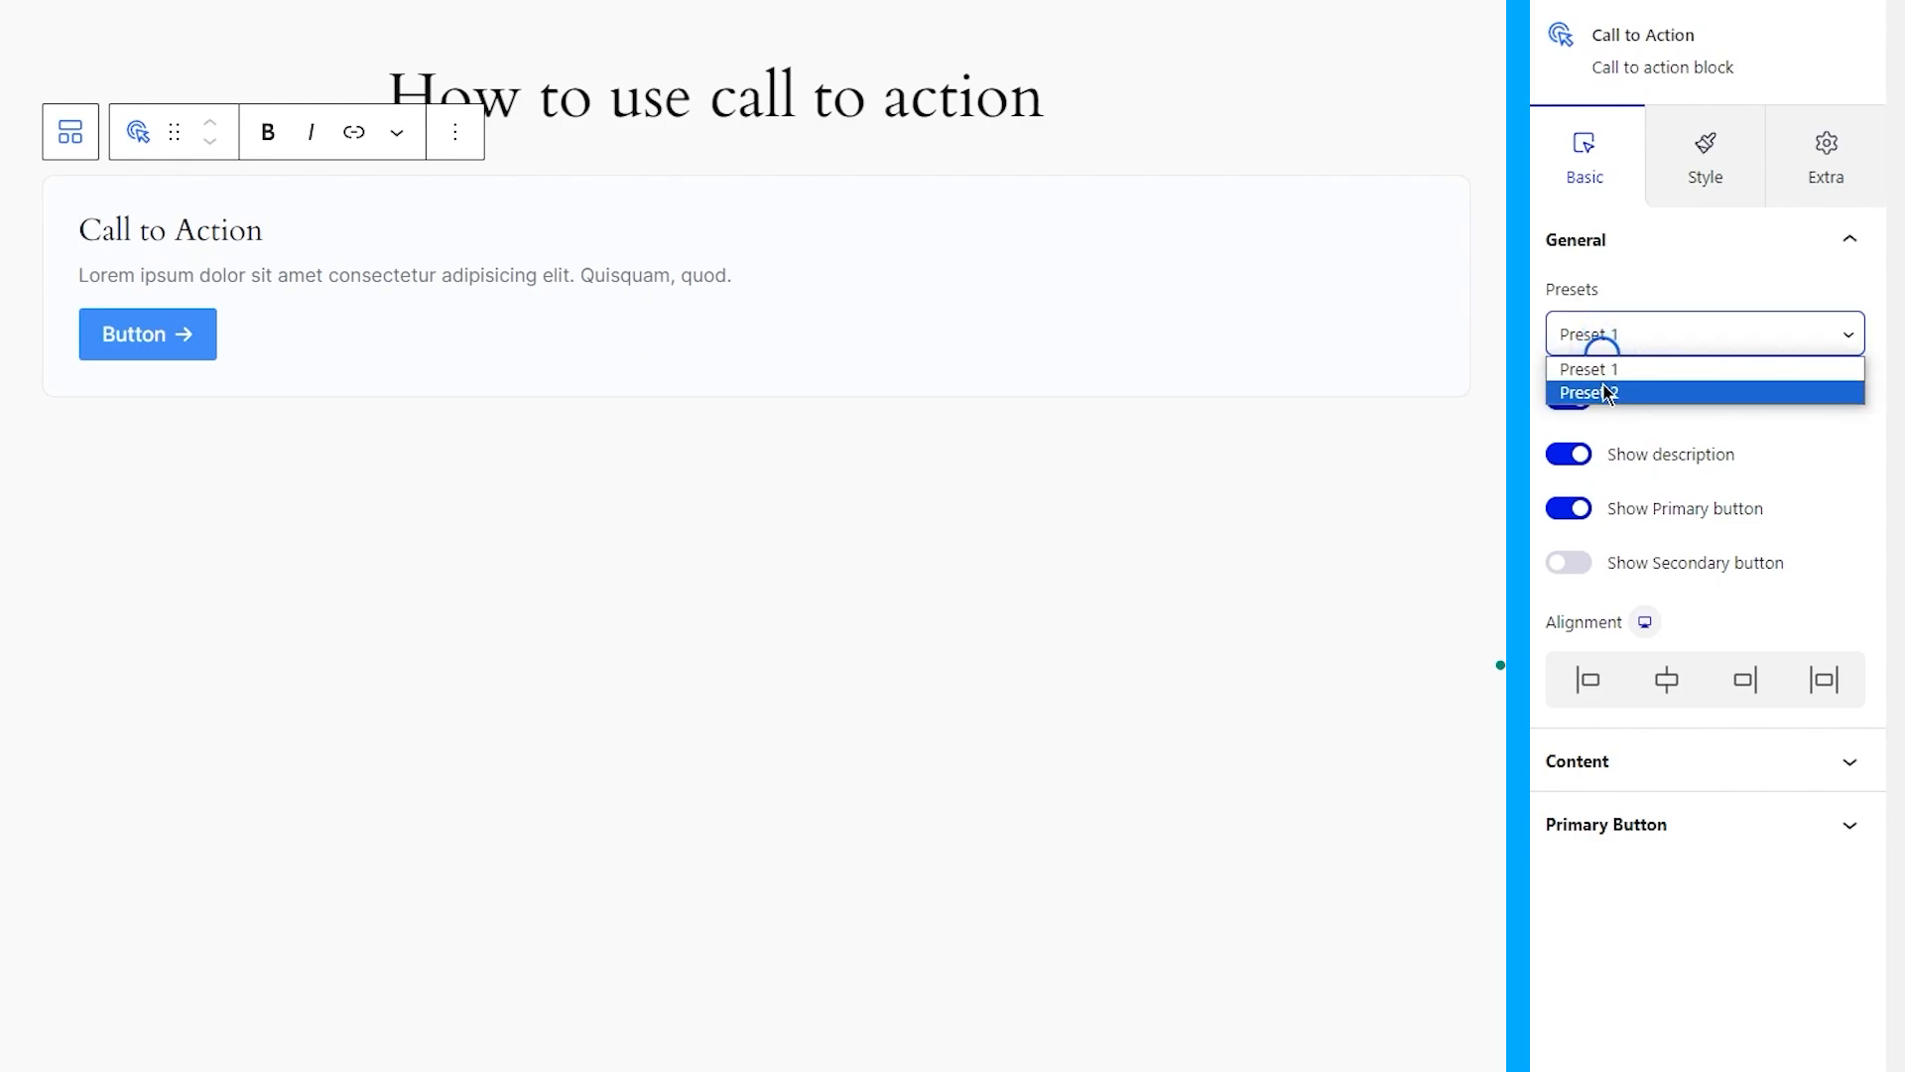
left_click(1604, 390)
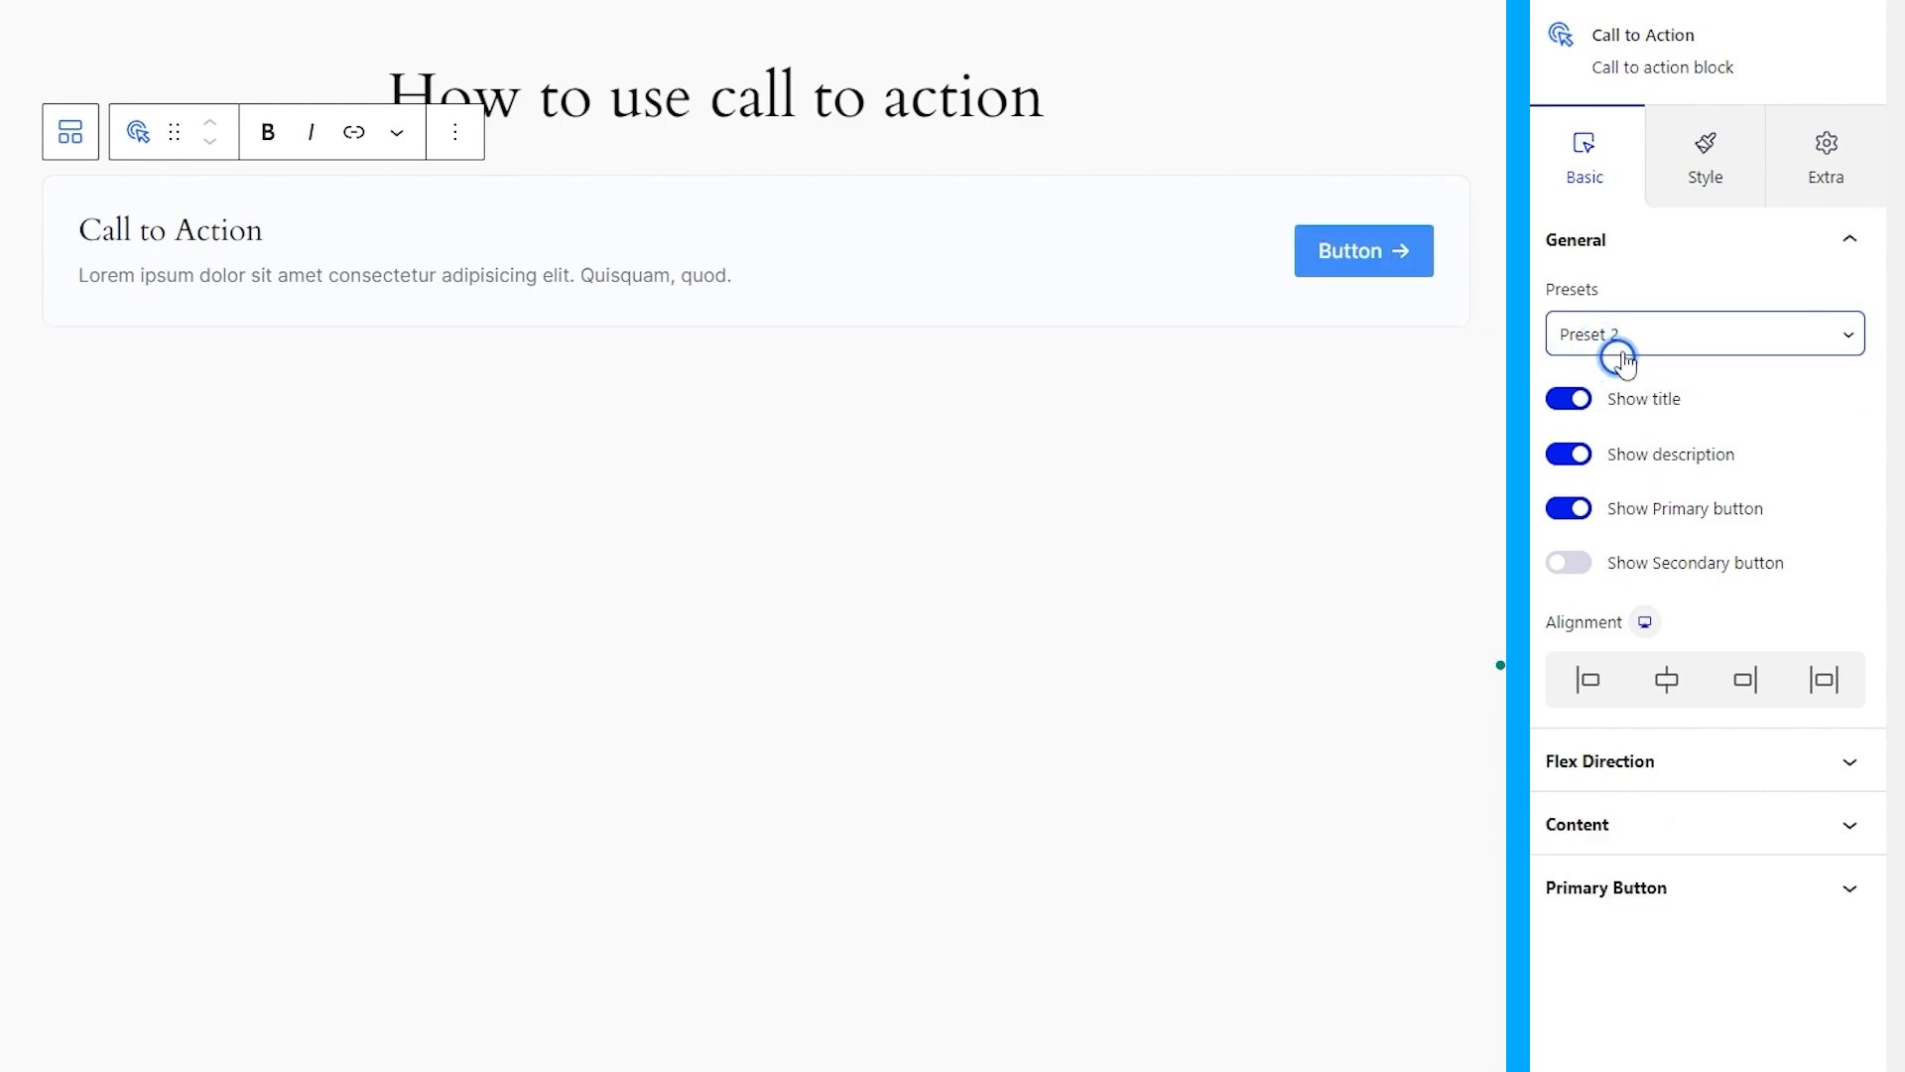
left_click(1607, 347)
left_click(1605, 366)
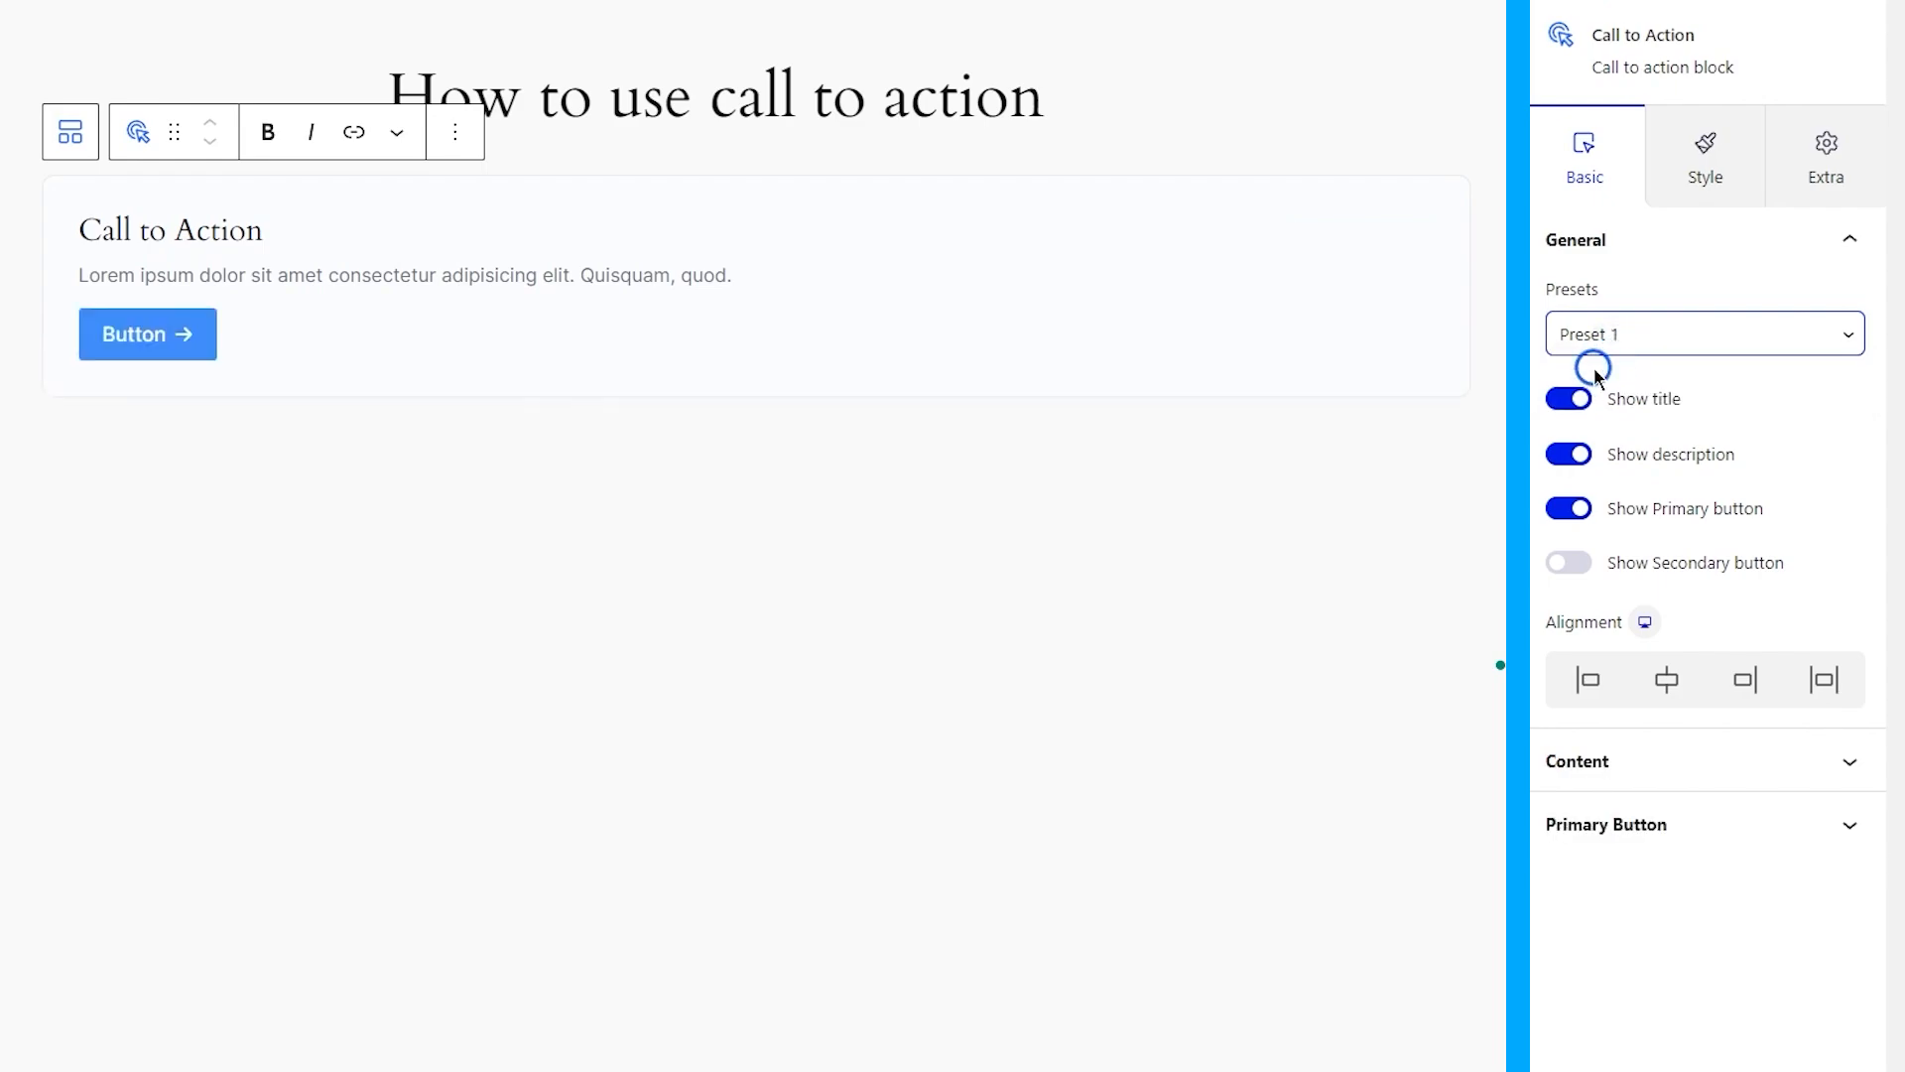
Enable the secondary button and centre the call to action content after trying the other alignment options.
left_click(1567, 564)
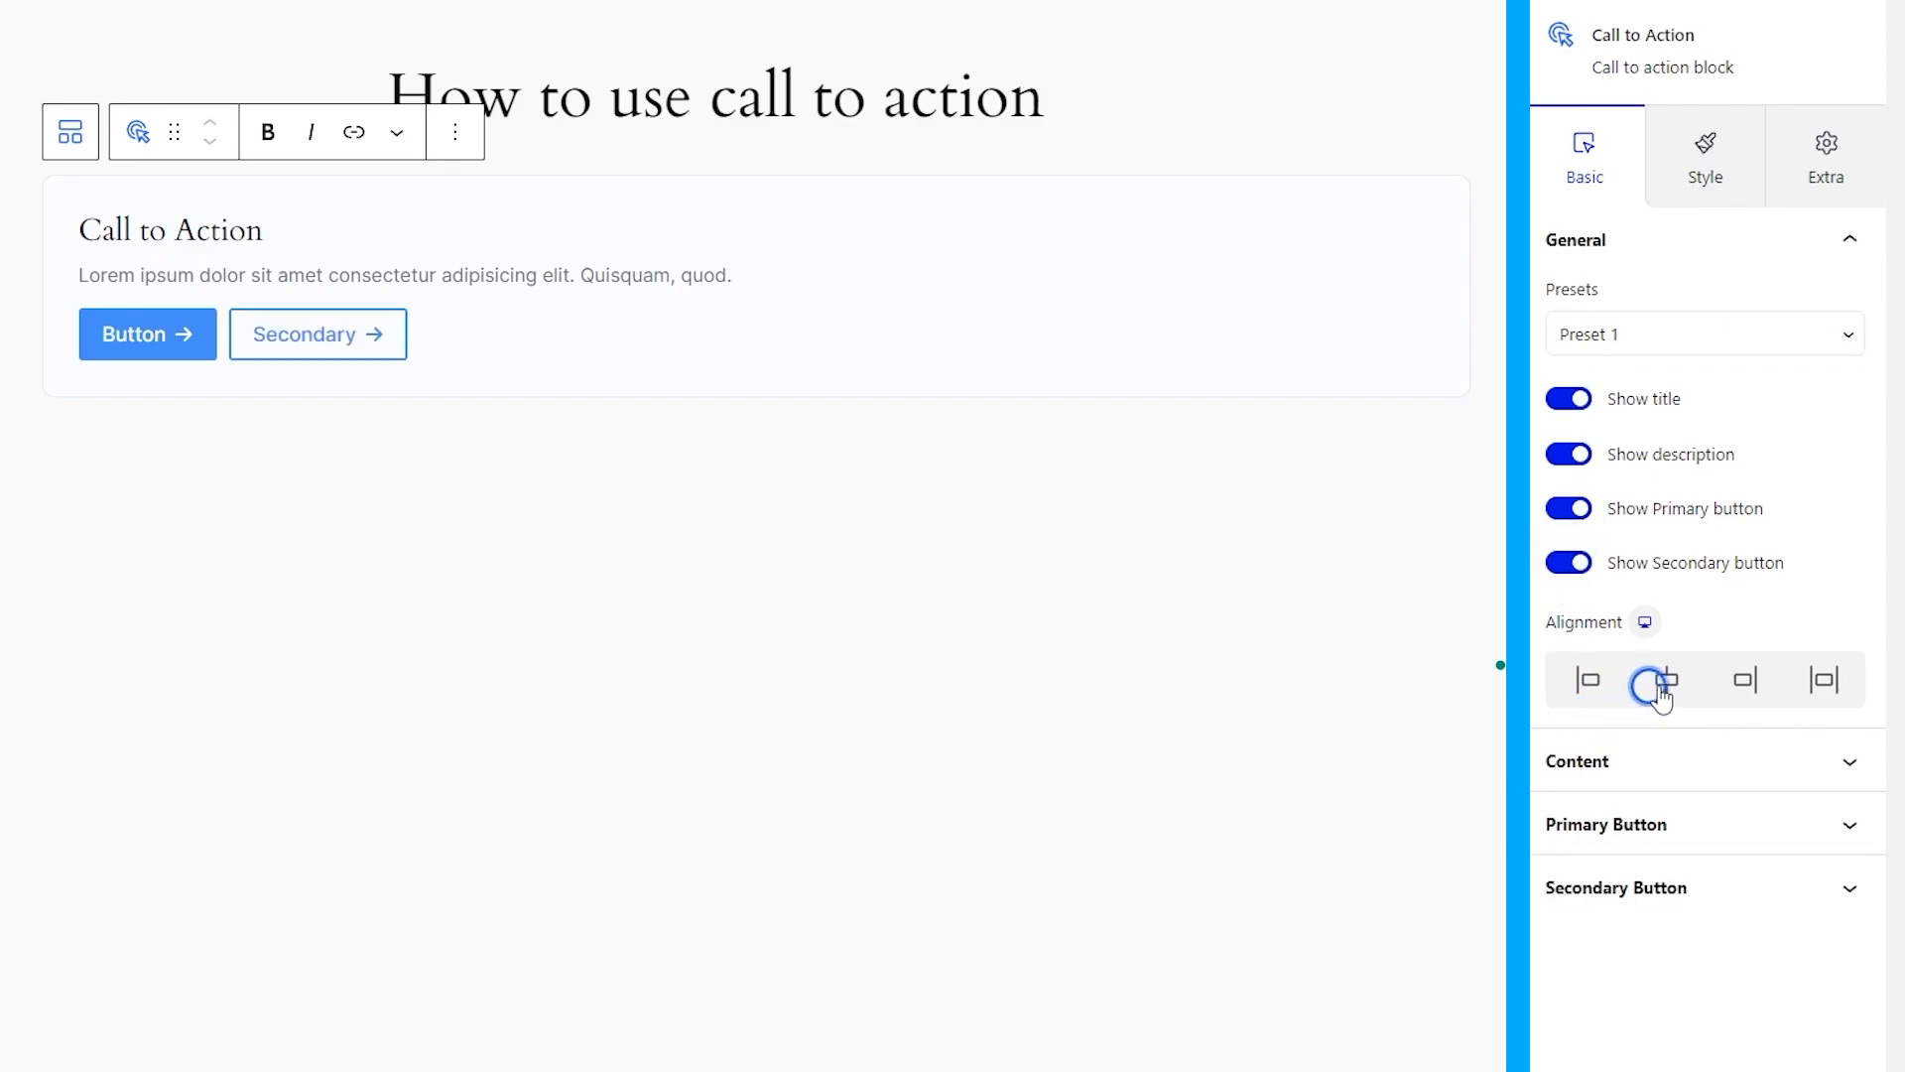
left_click(1593, 681)
left_click(1667, 681)
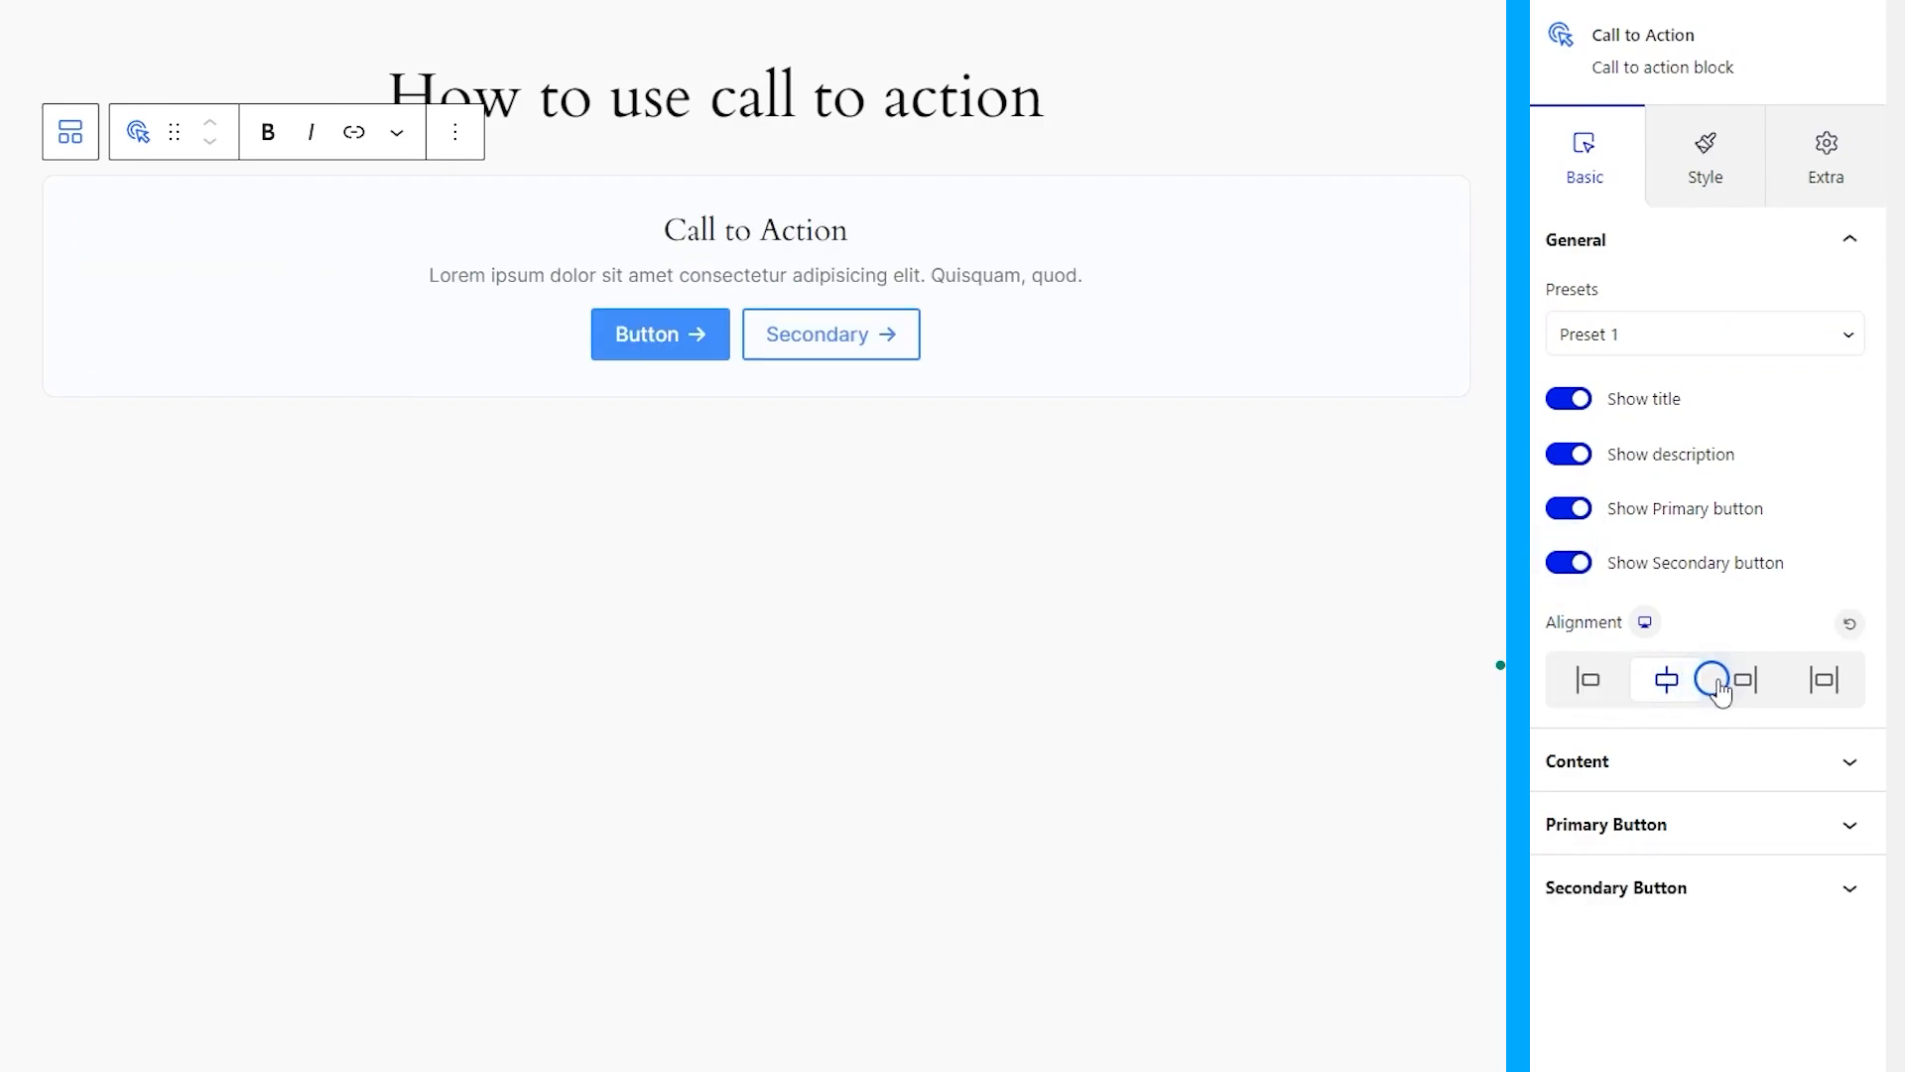
left_click(1745, 681)
left_click(1824, 681)
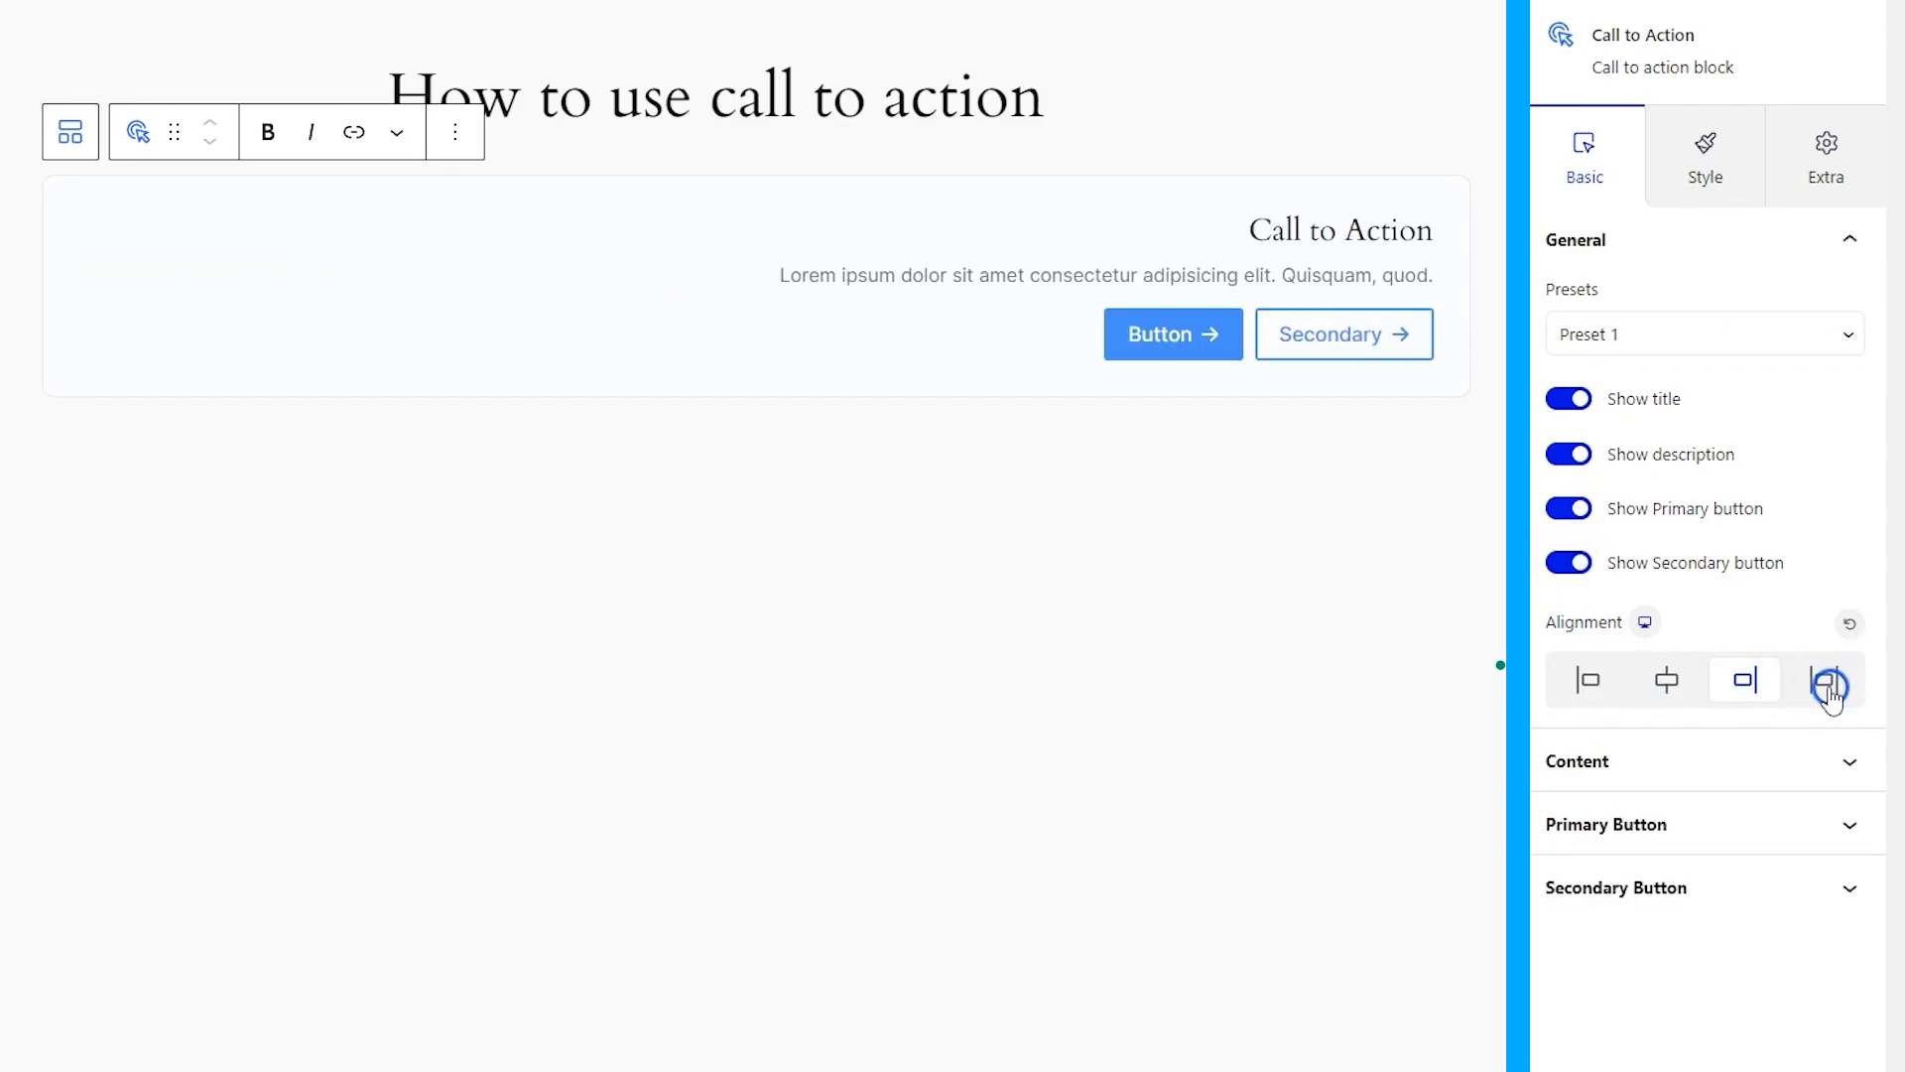
left_click(1667, 684)
Replace the call to action title with "Create Professional Email <br>Templates".
left_click(1649, 760)
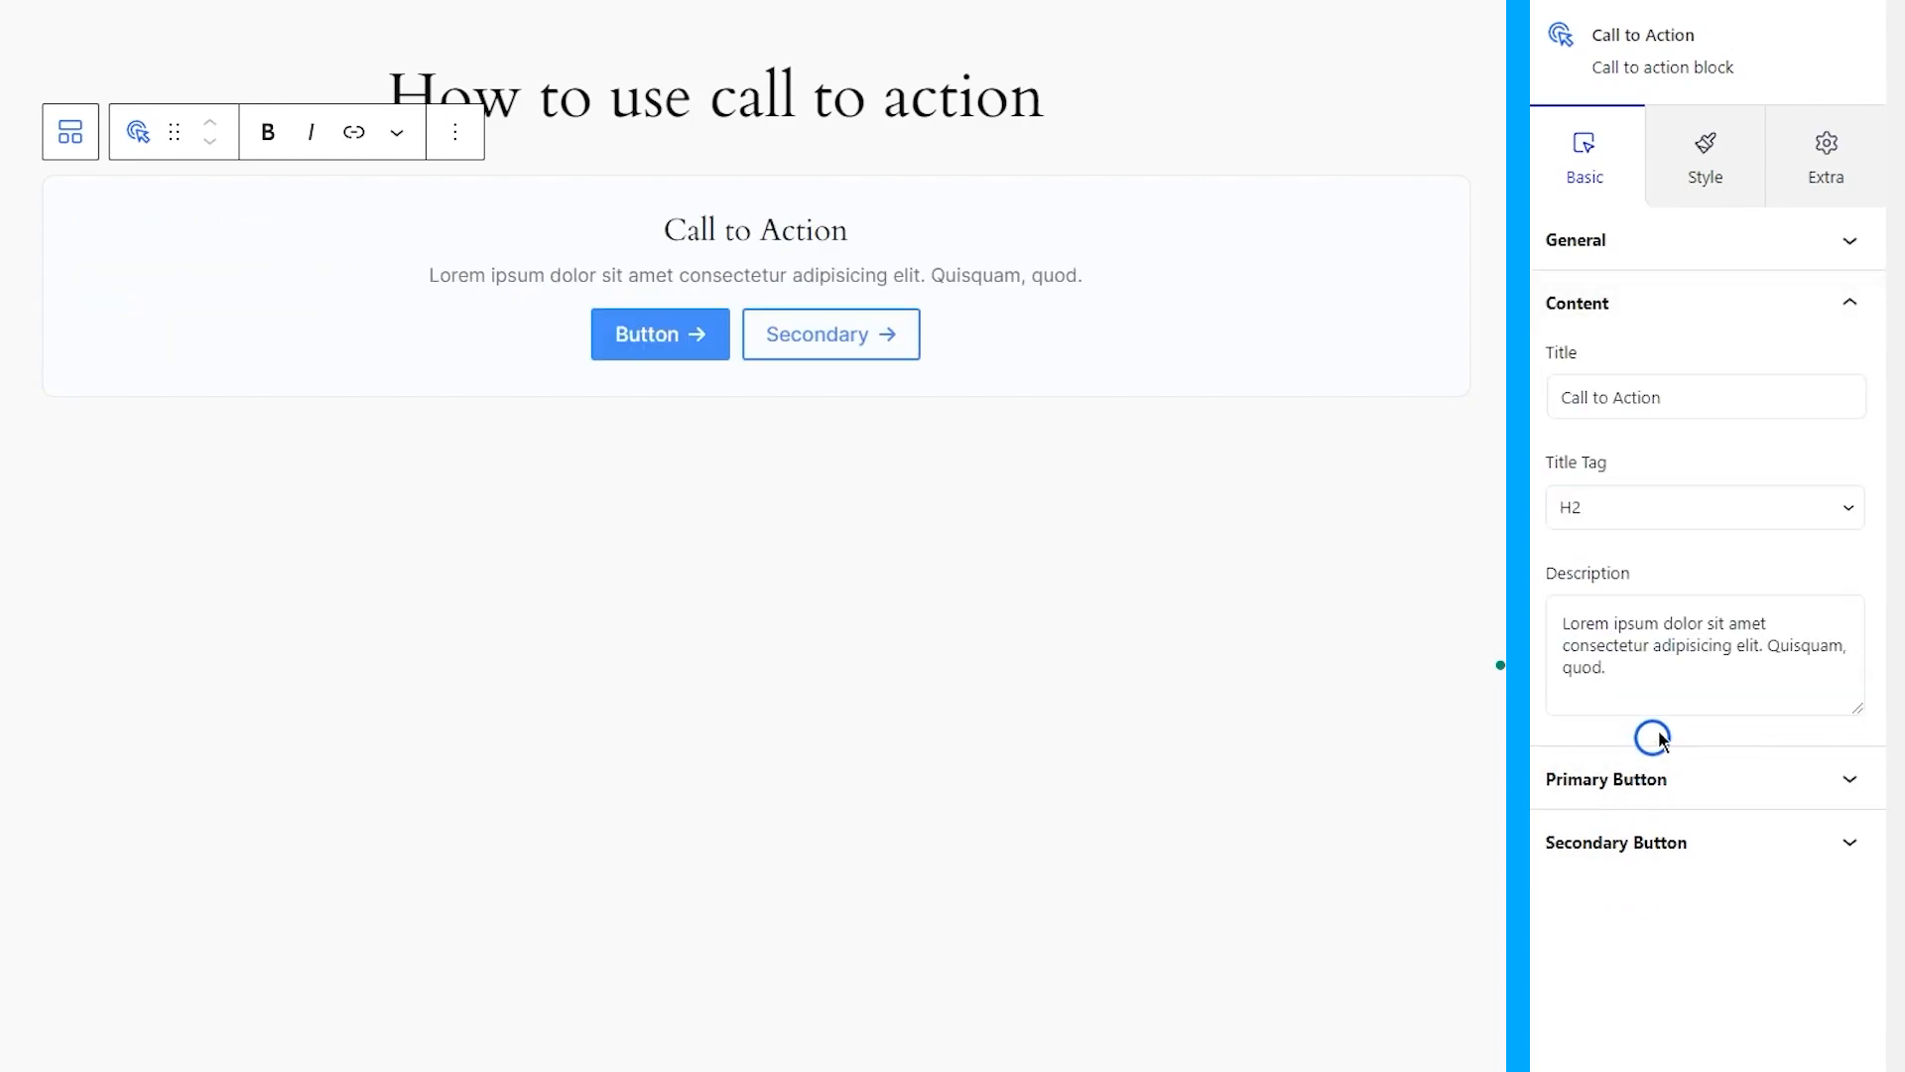
triple_click(1613, 395)
type("Create Professional Email <br>Templates")
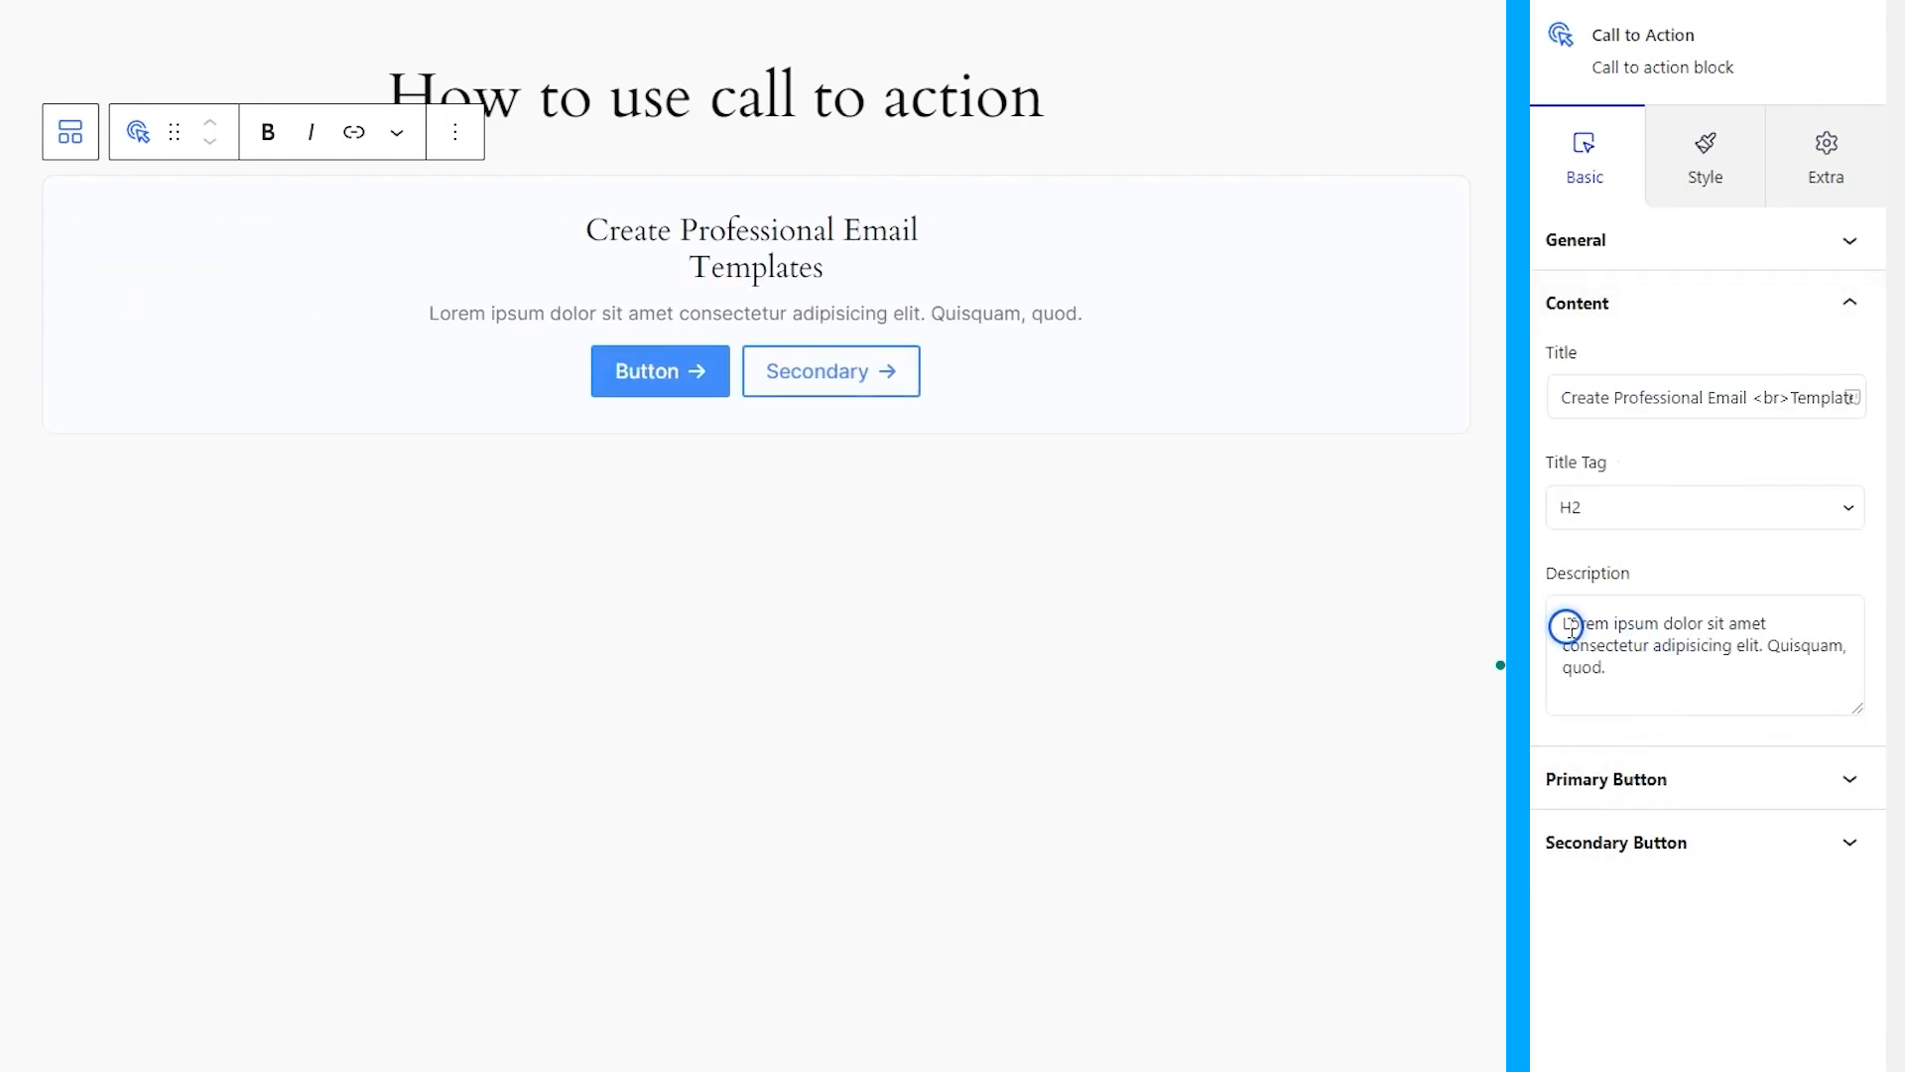
Replace the description with "Increase engagement, conversions and sales by enhancing your marketing emails with easy to design countdown timers", breaking the line after "your".
left_click(1574, 617)
triple_click(1568, 627)
type("Increase engagement, conversions and sales by enhancing your<br> marketing emails with easy to design countdown timers")
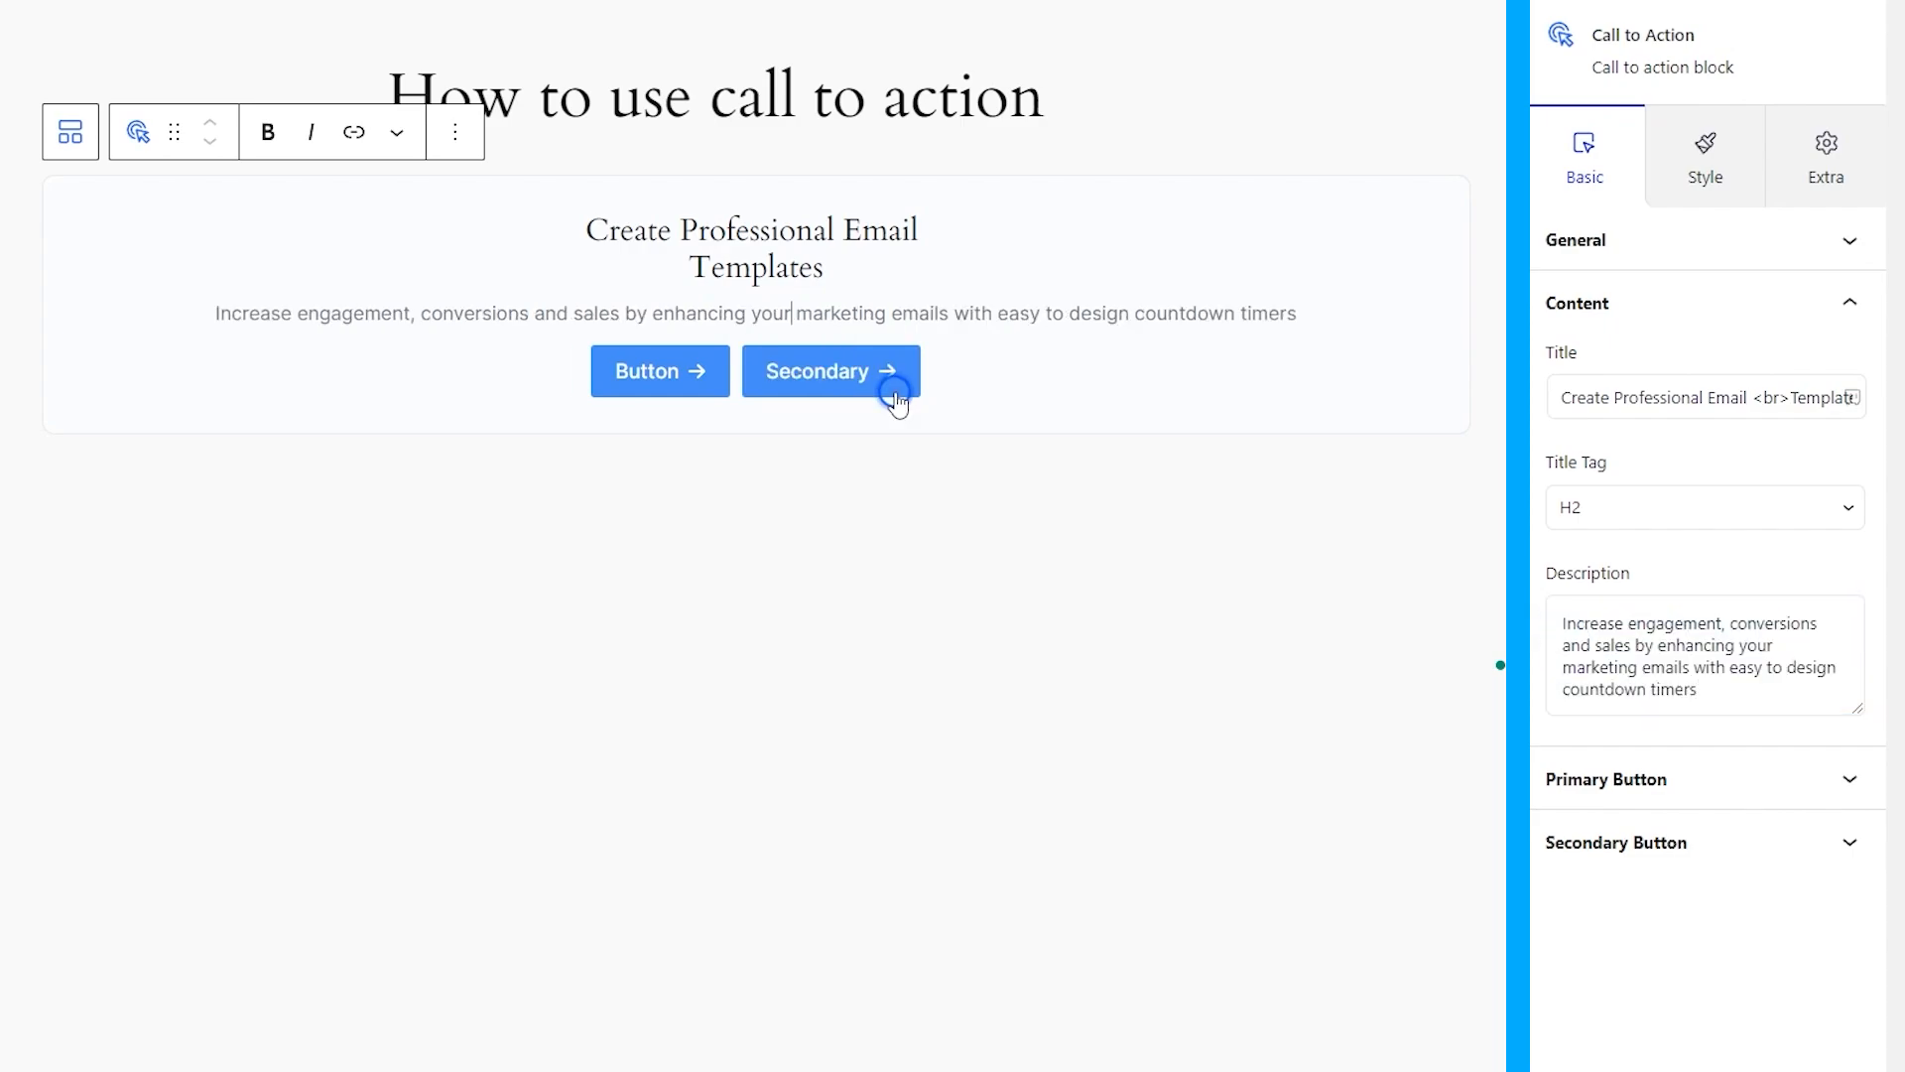
Change the primary button's label to "Get Started".
left_click(1599, 782)
left_click(1624, 459)
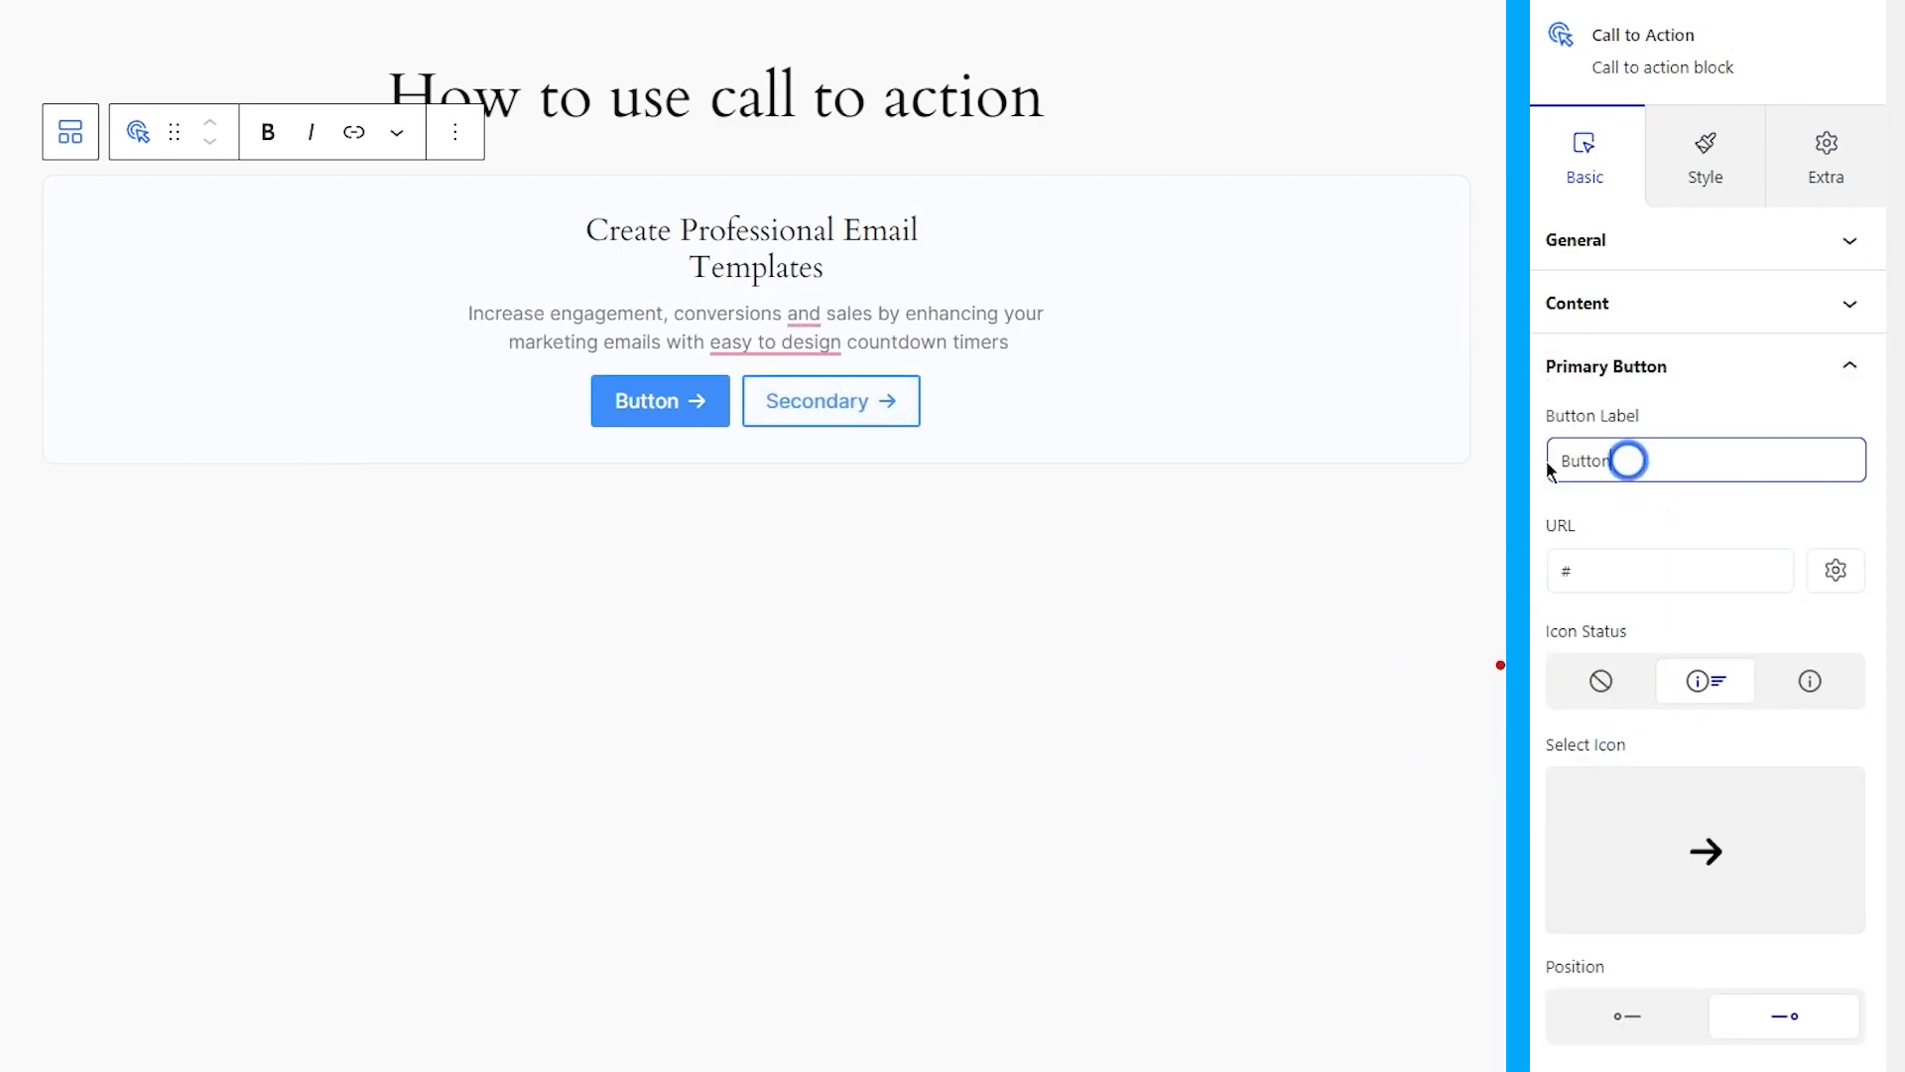
key("ctrl+a")
type("Get Started")
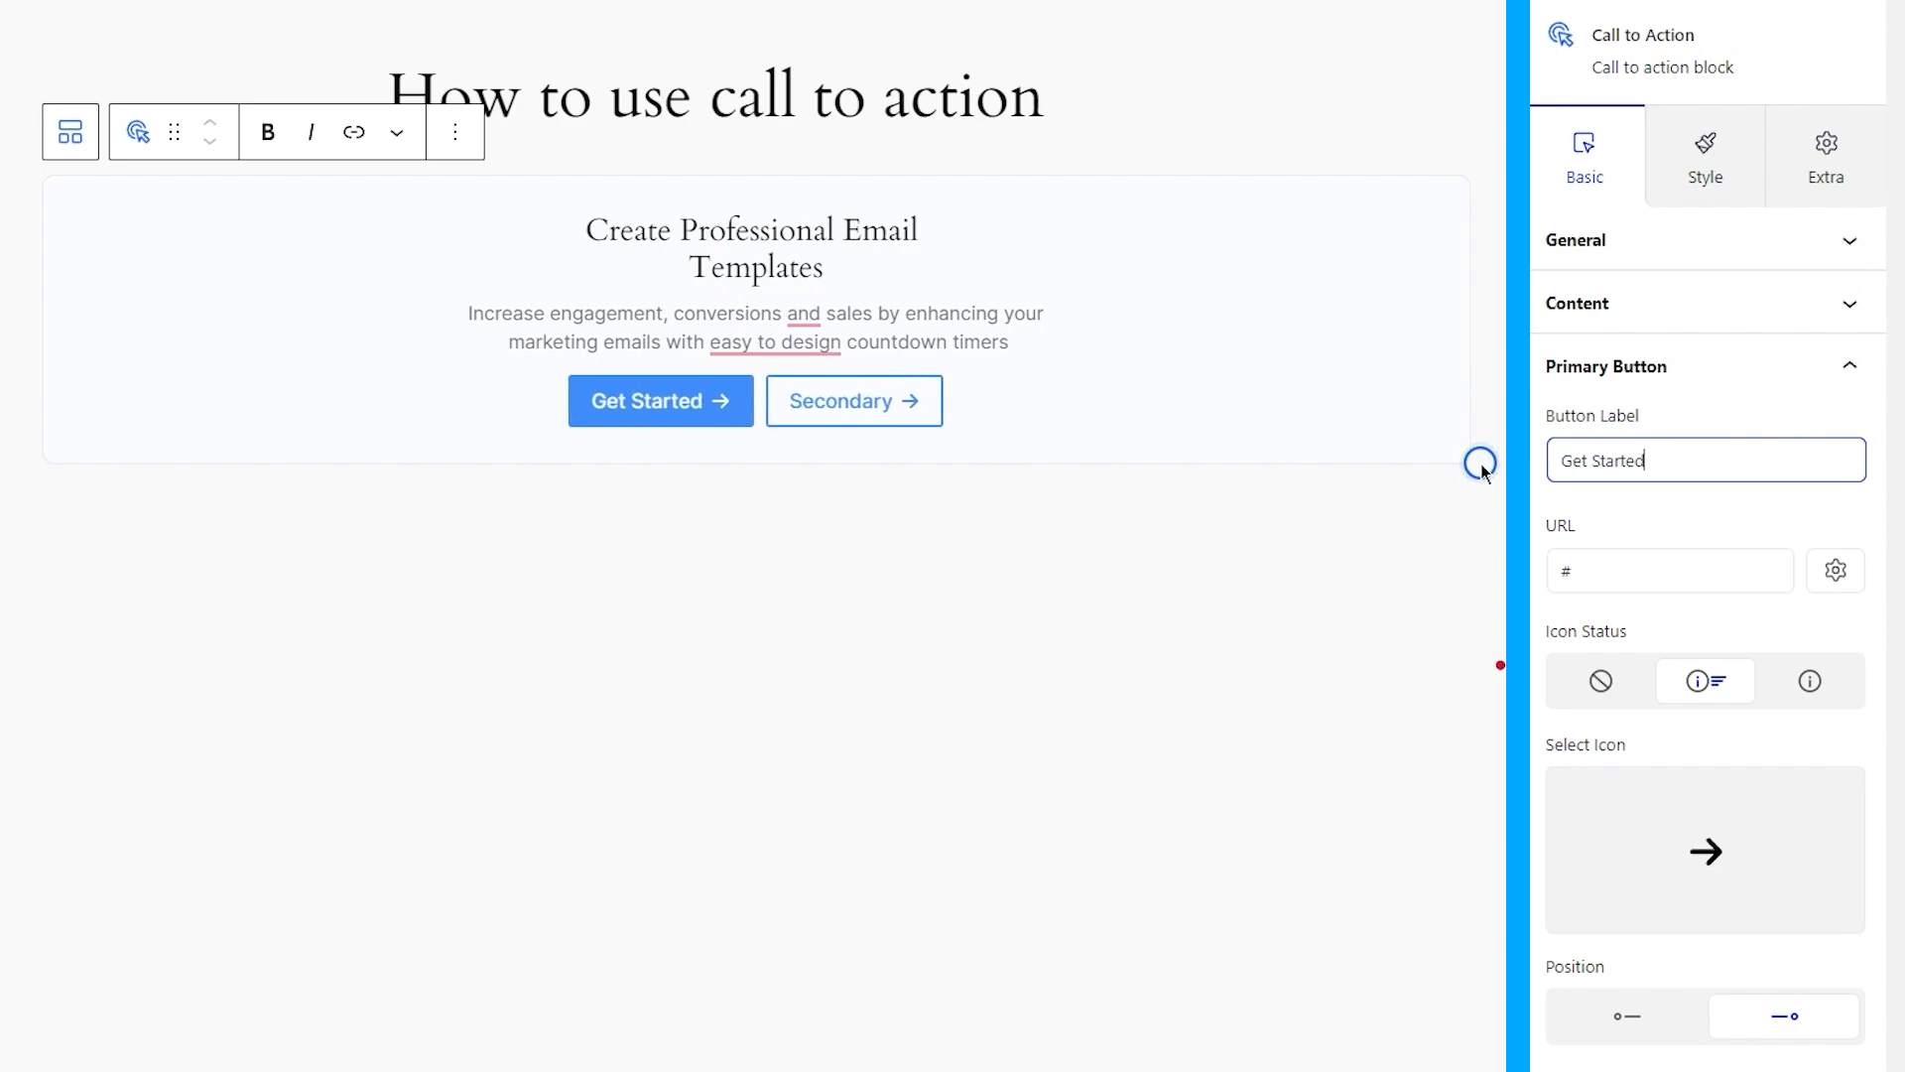
Try the primary button's icon status options, including icon only, and settle on No Icon.
scroll(1565, 662, "down", 1)
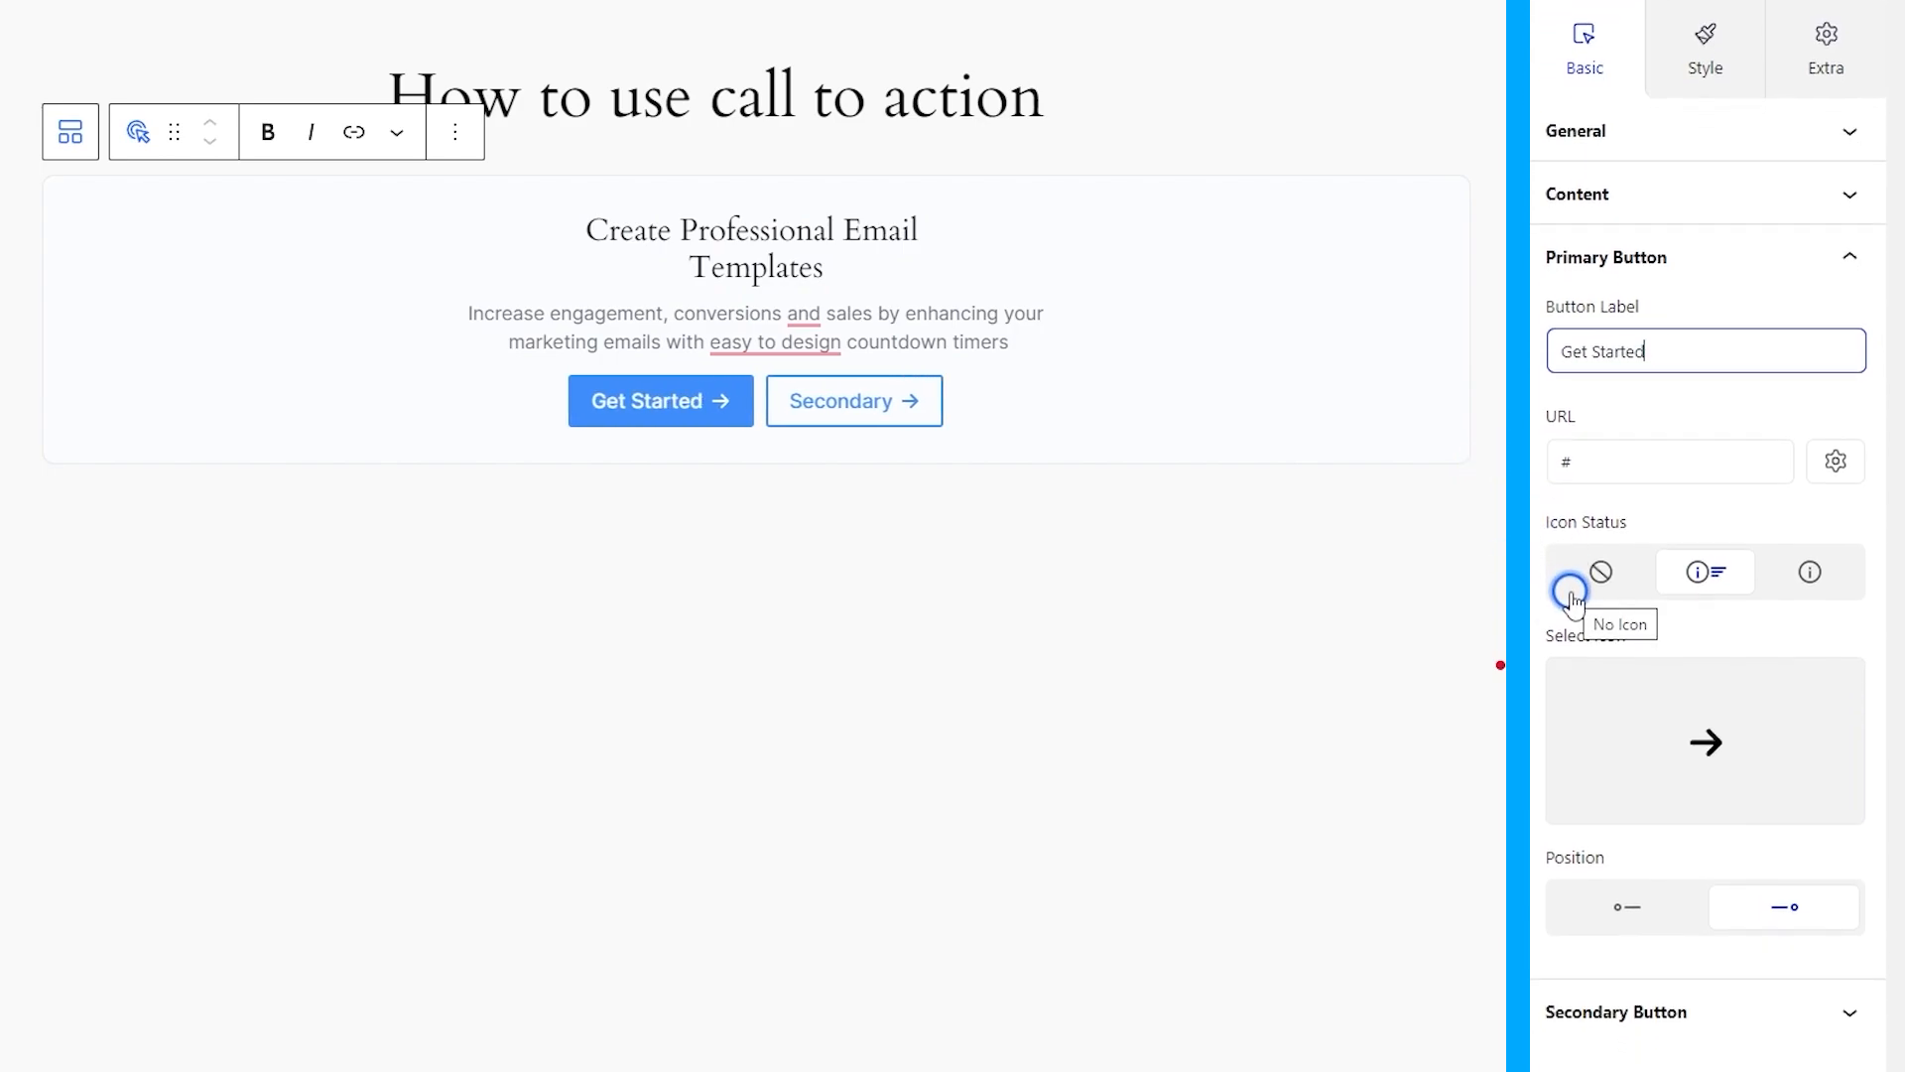
left_click(1578, 585)
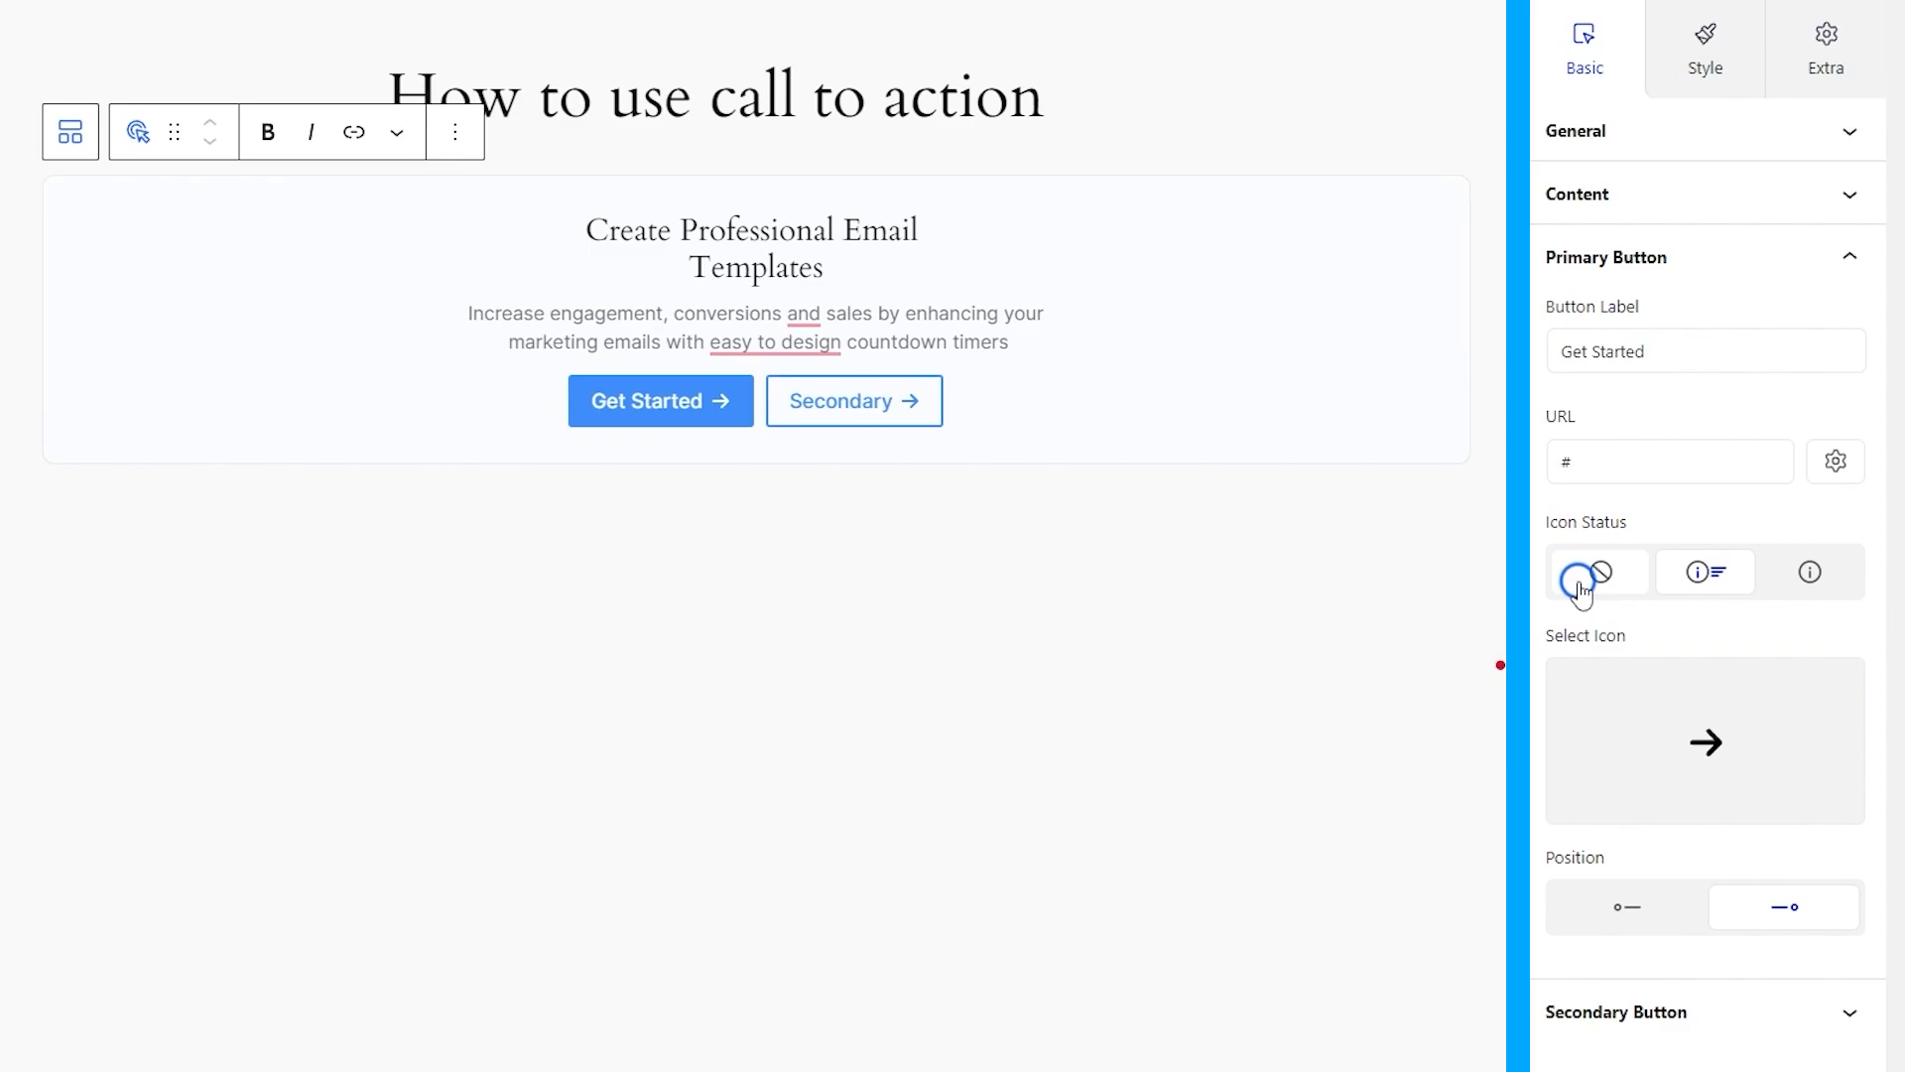
left_click(1580, 589)
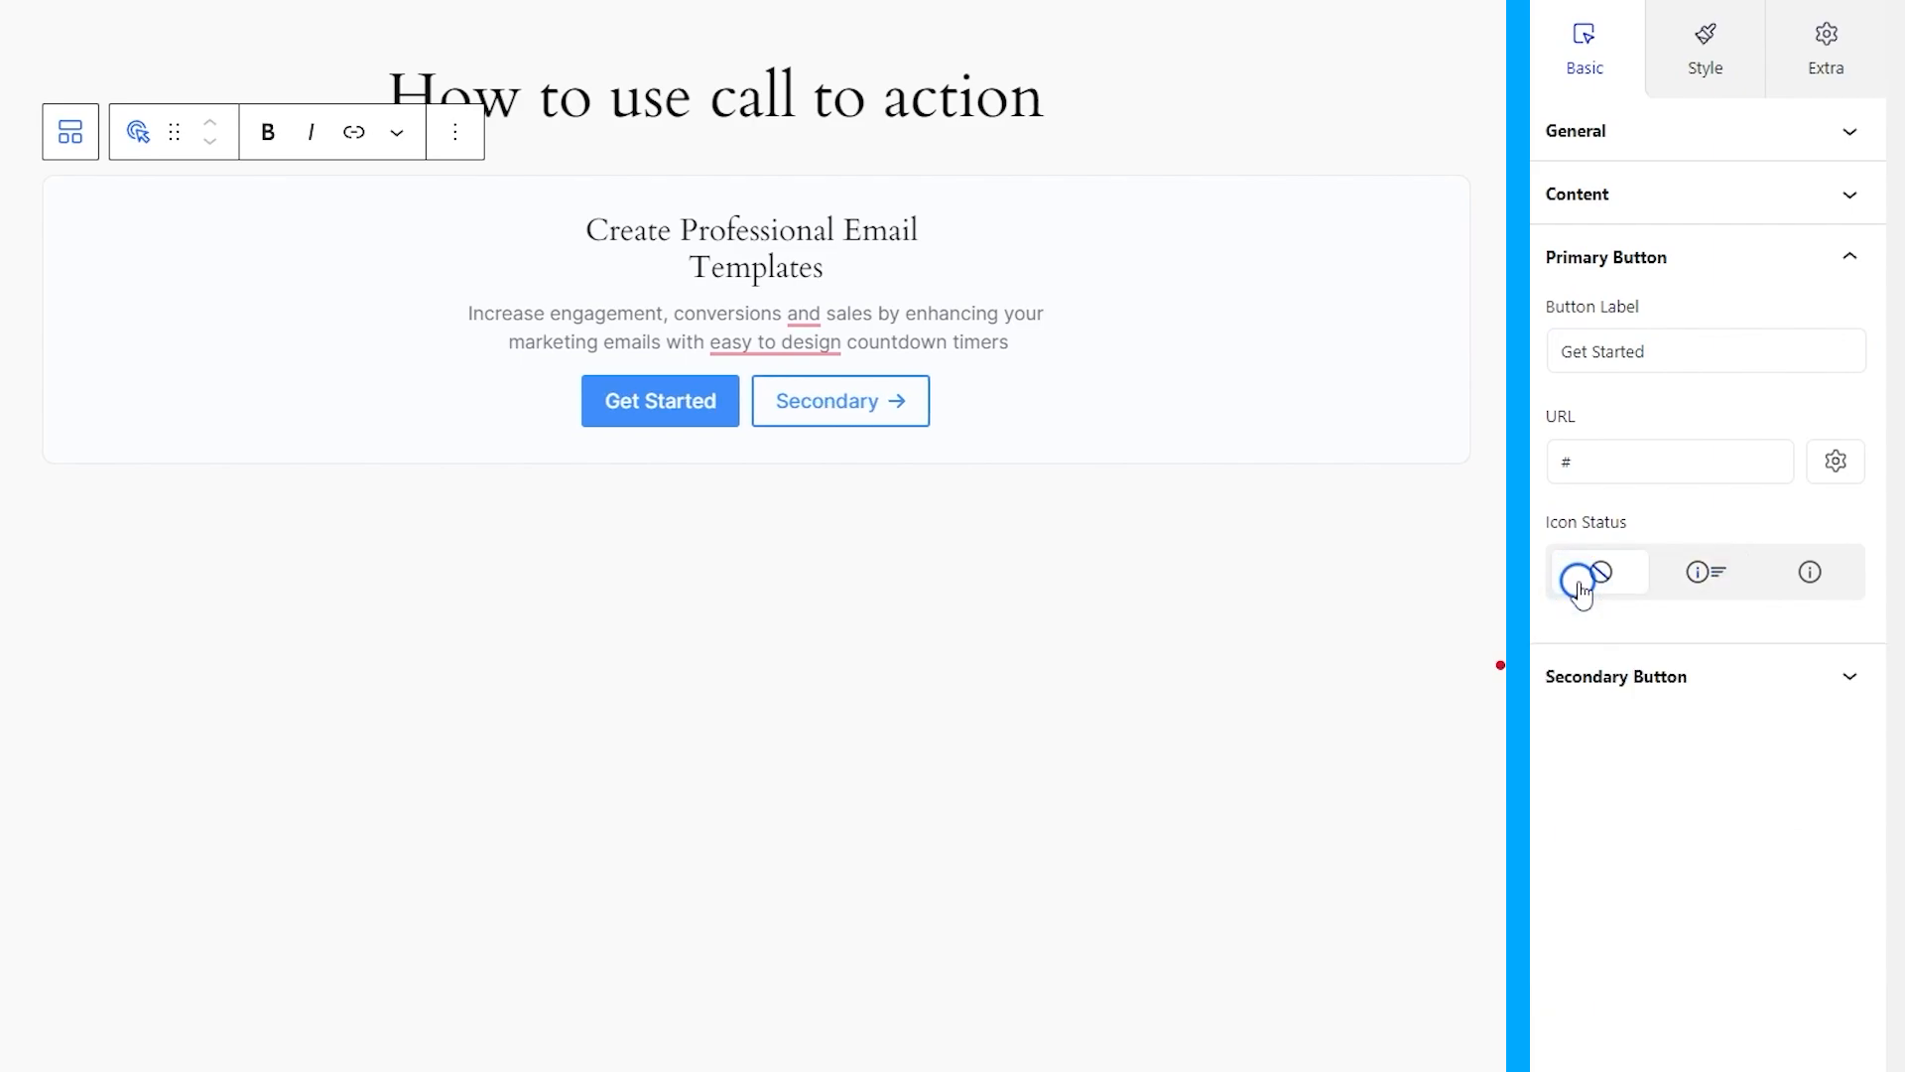
left_click(1682, 590)
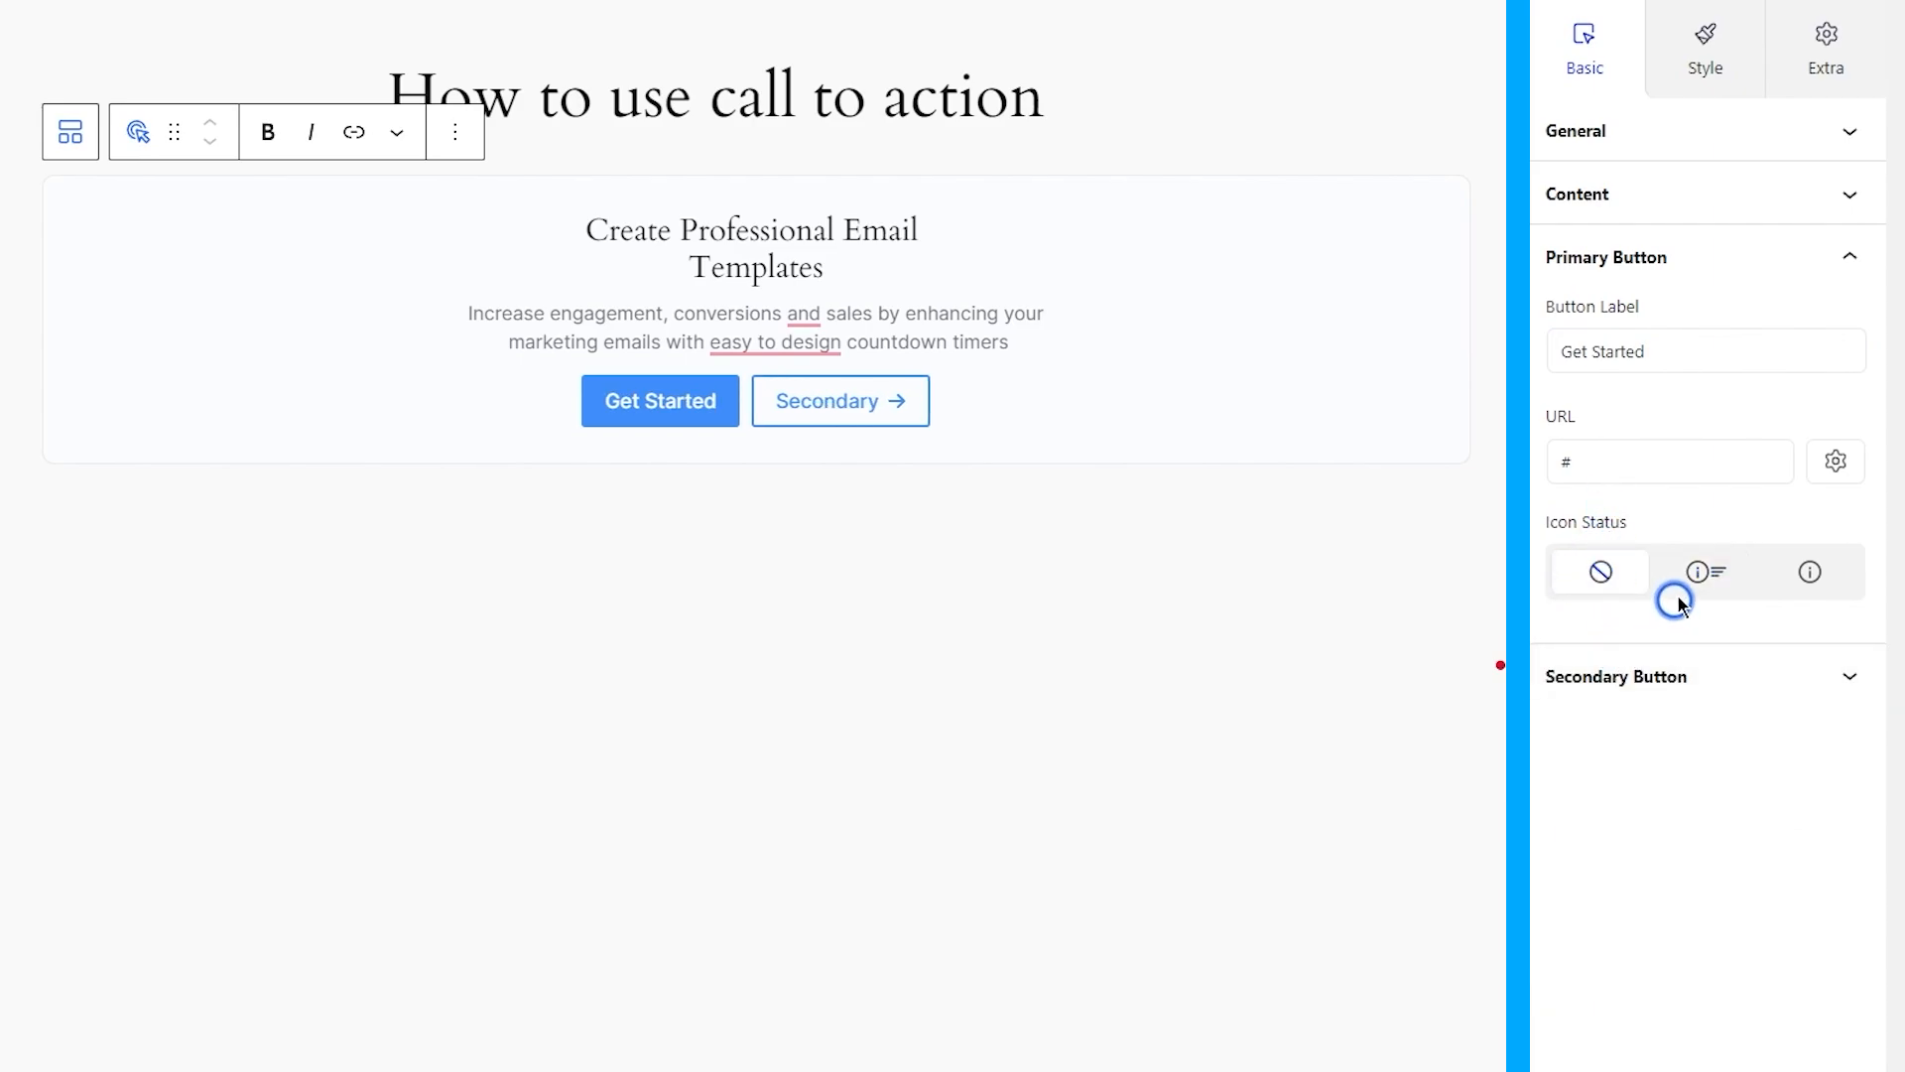
left_click(1808, 580)
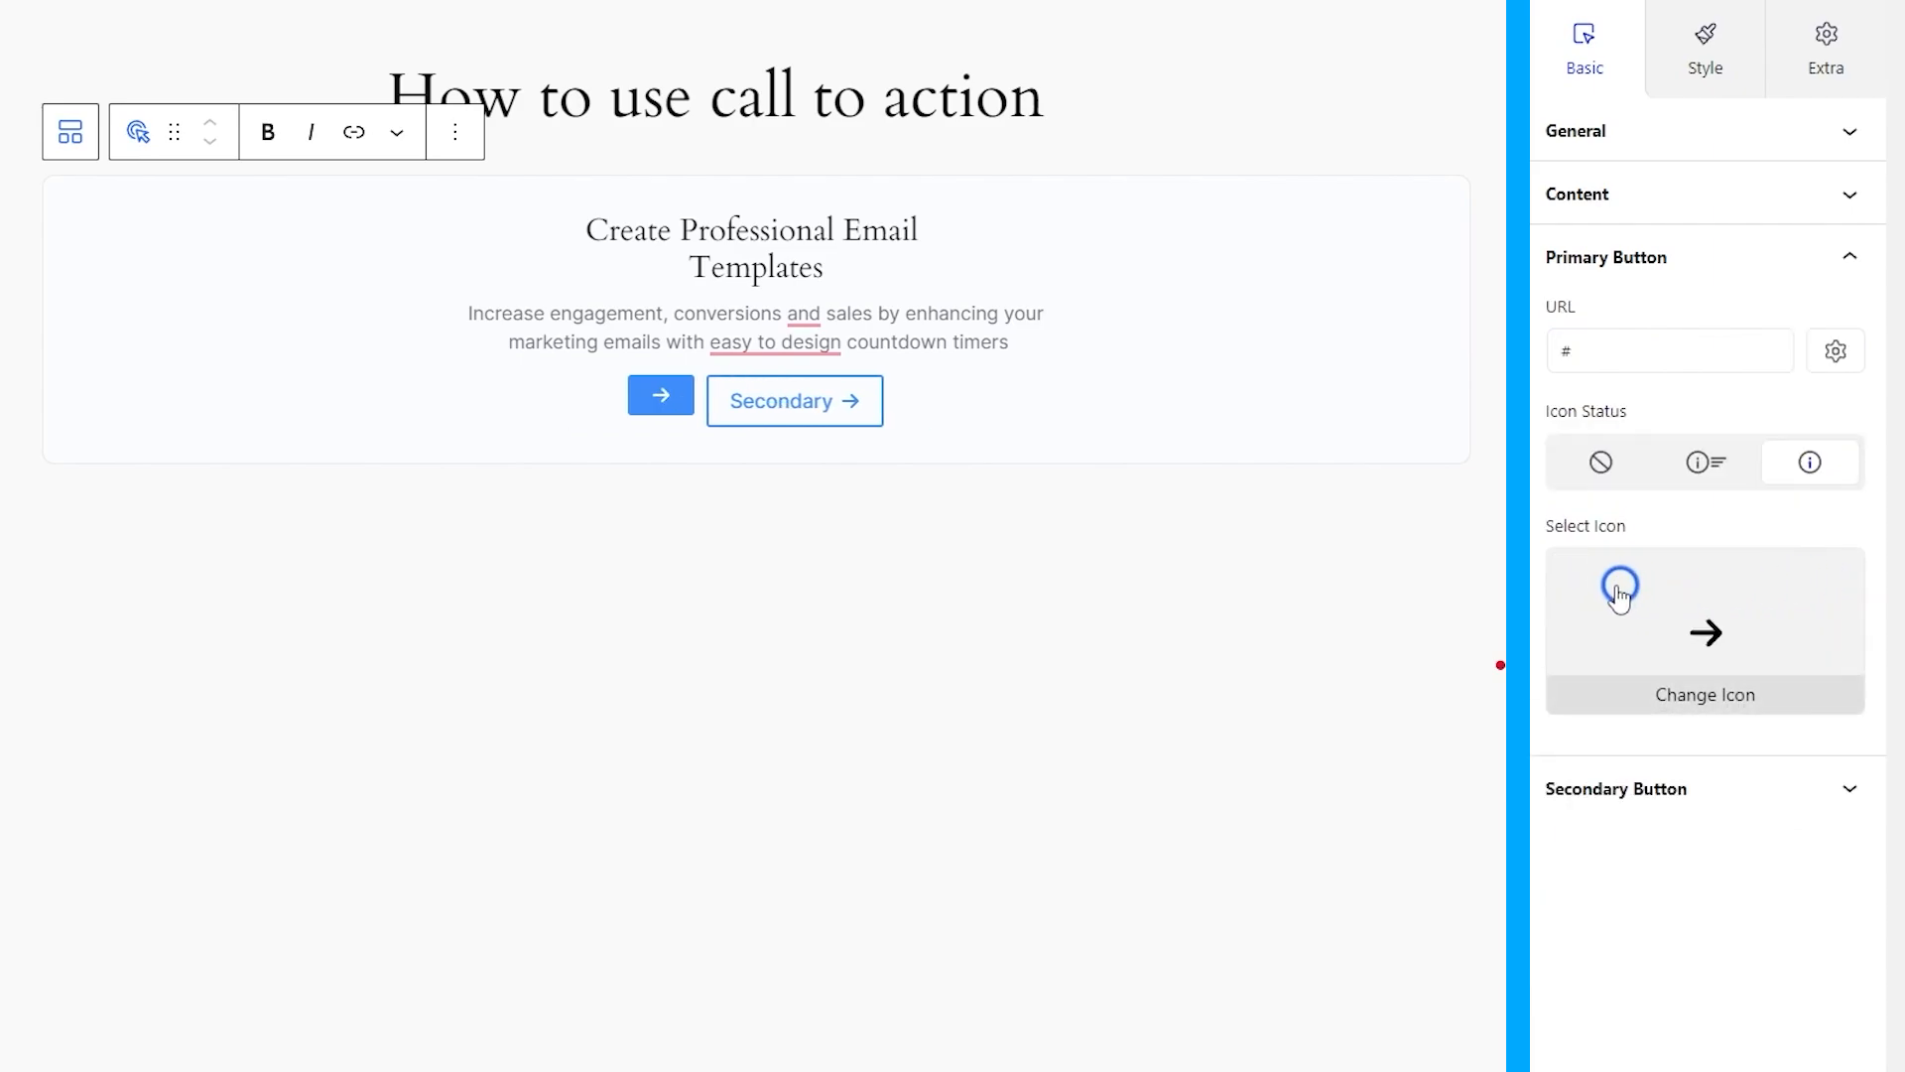
left_click(1590, 574)
Change the secondary button's label to "Download Now".
left_click(1608, 676)
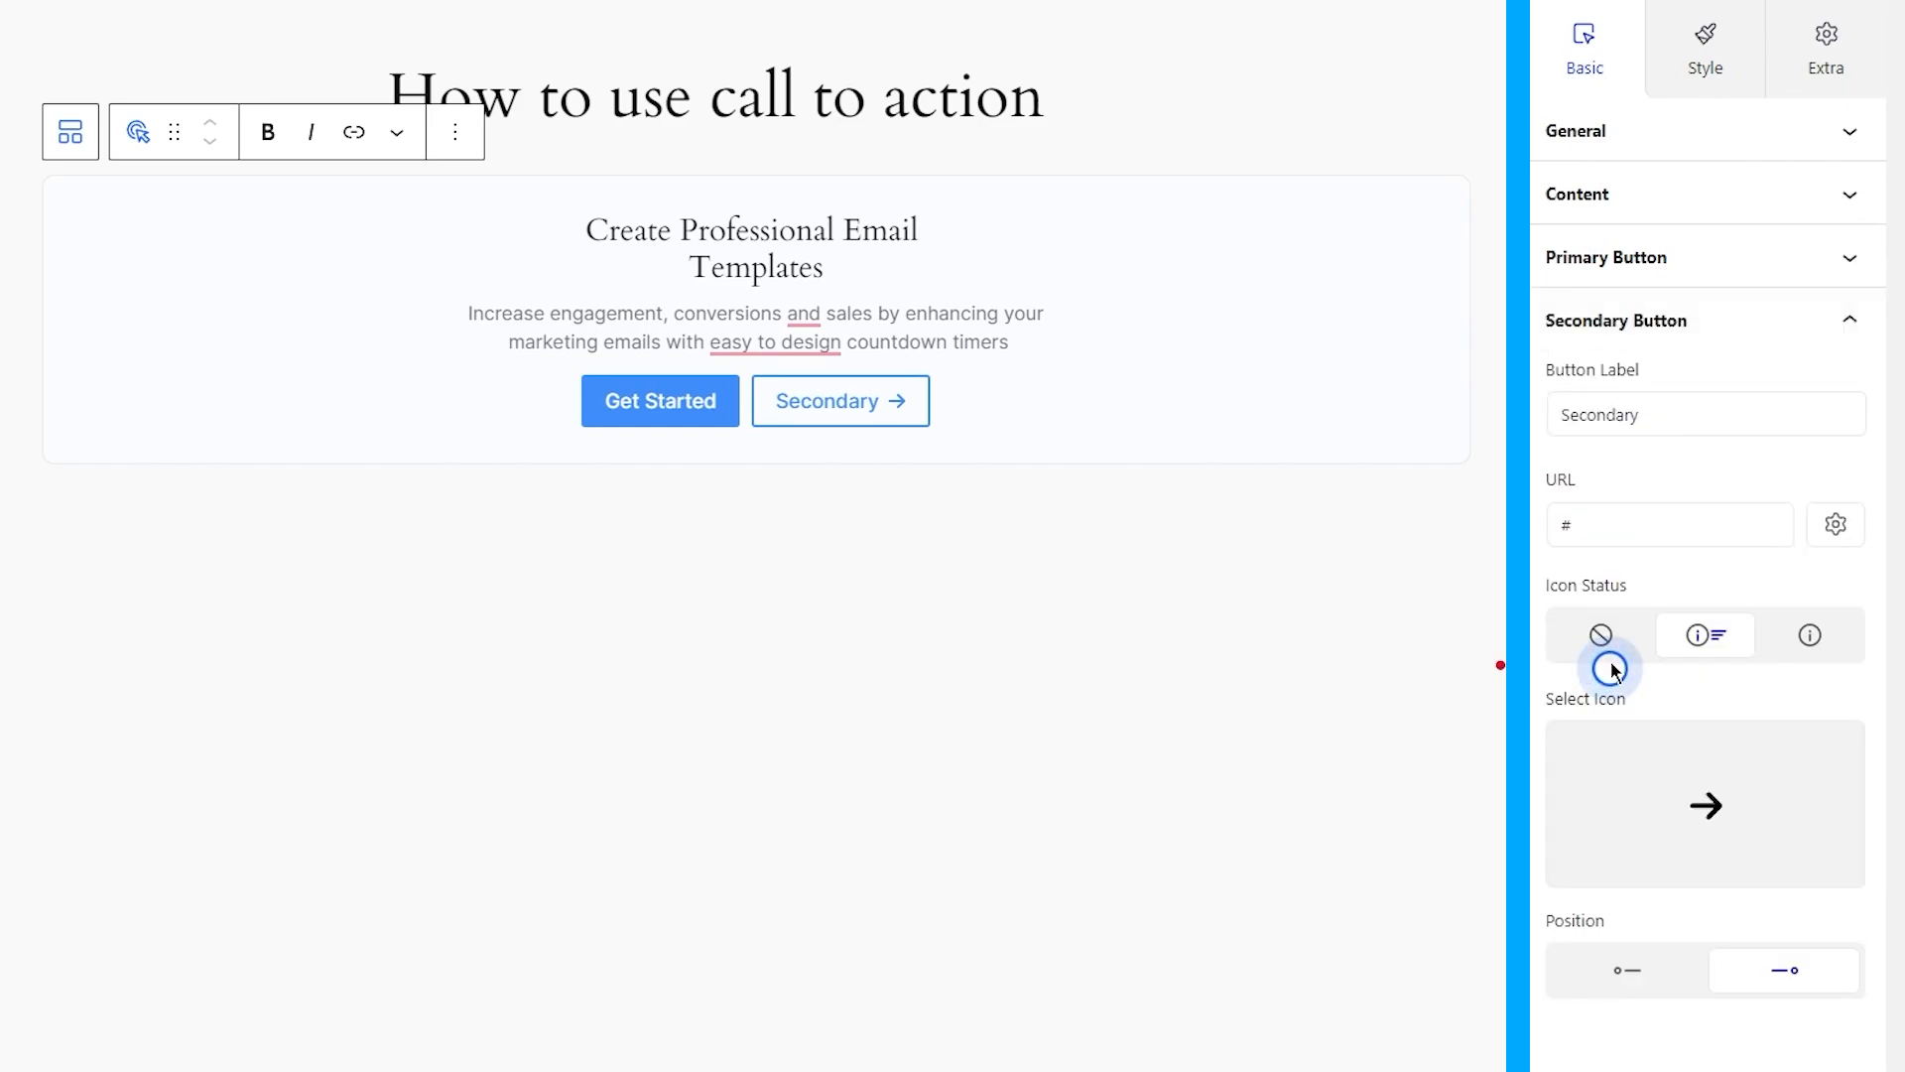
double_click(1663, 412)
type("Download Now")
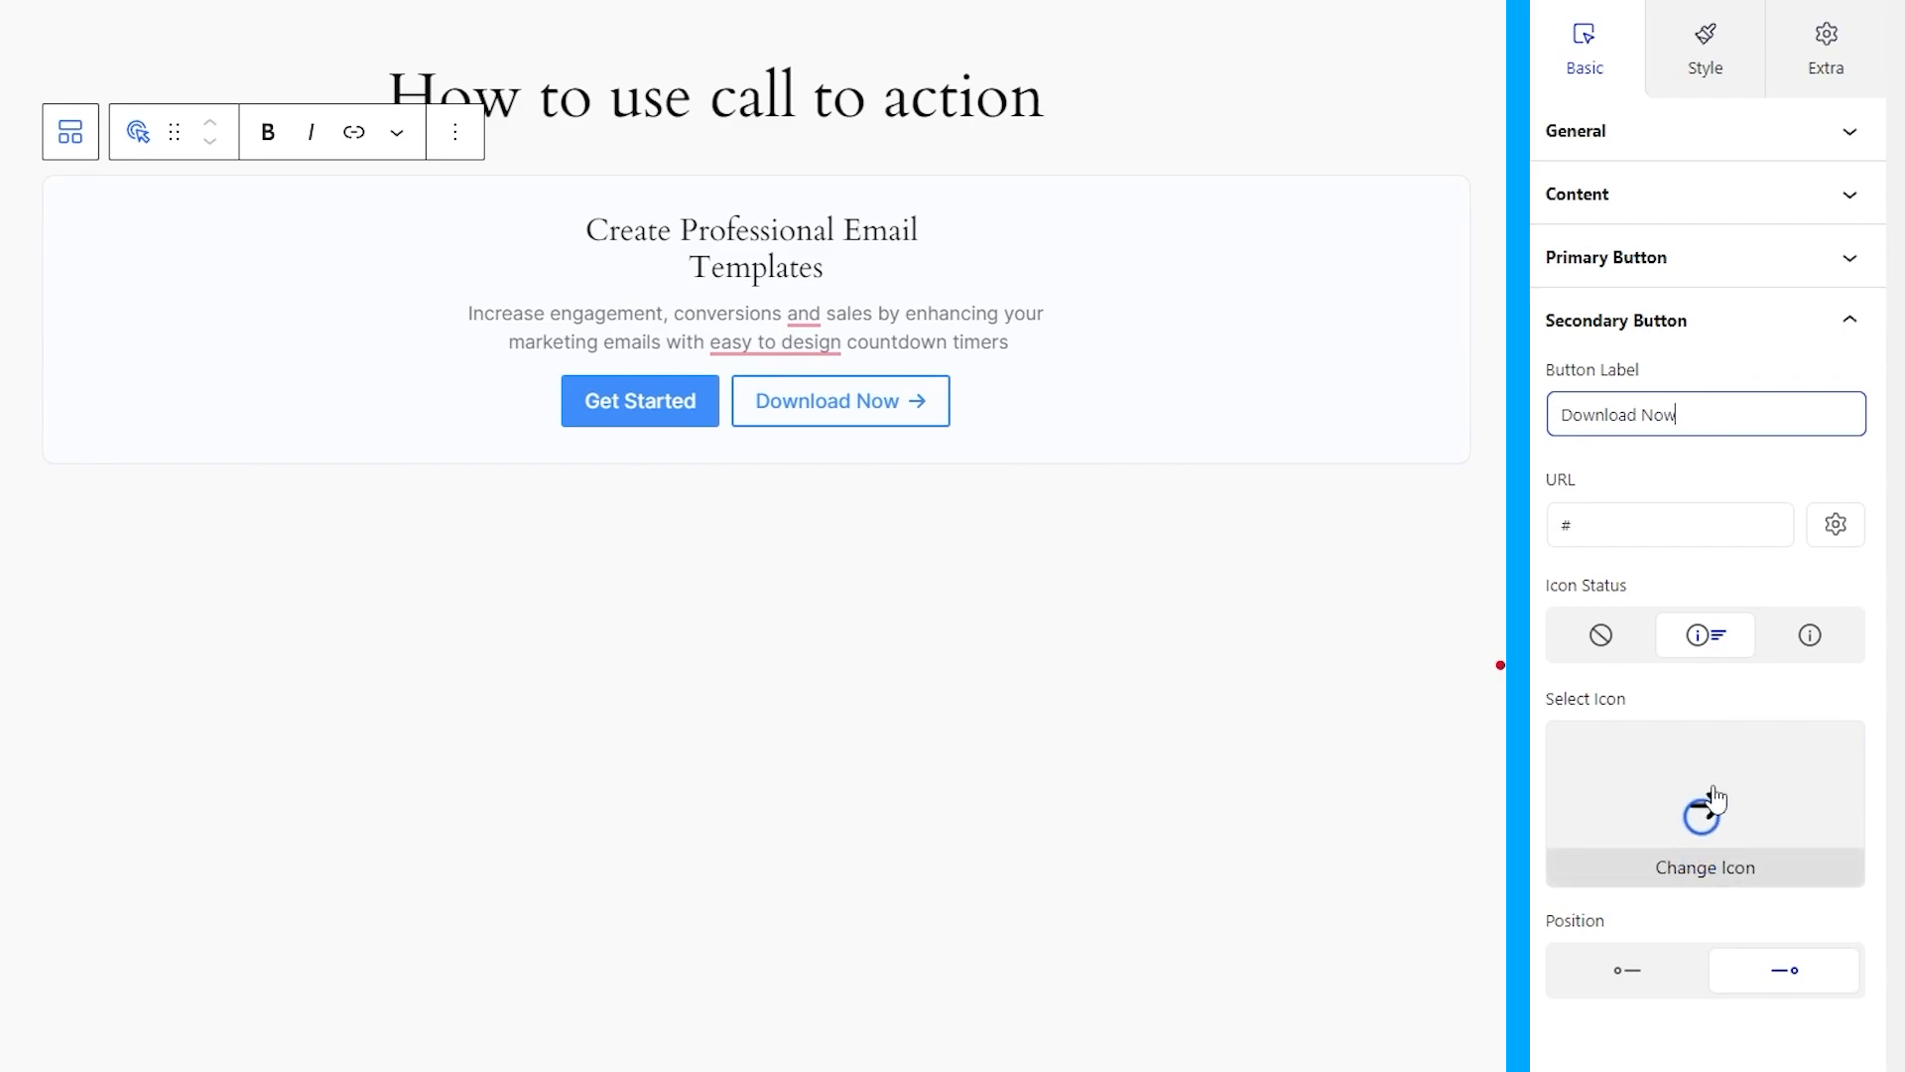
Set the title's text color to dark grey #292929 in the block's style settings.
left_click(1714, 89)
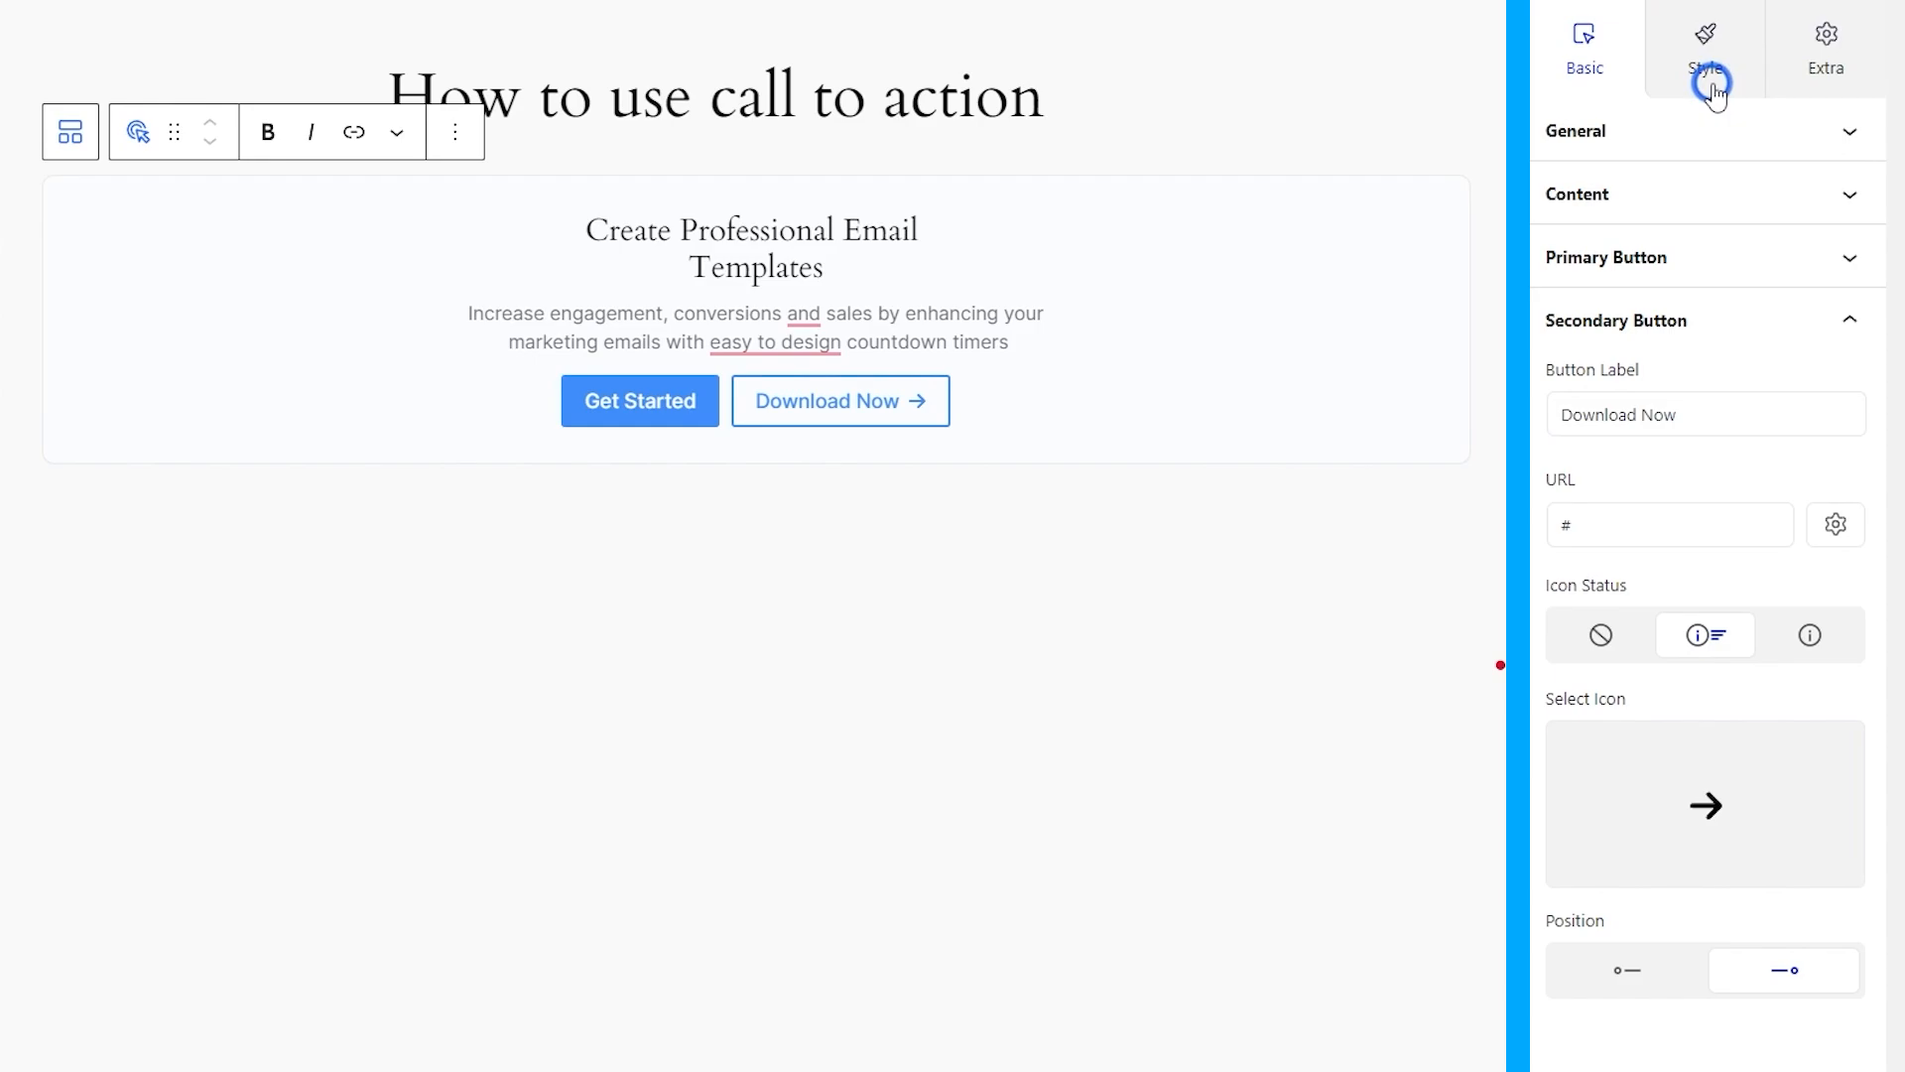
left_click(1714, 90)
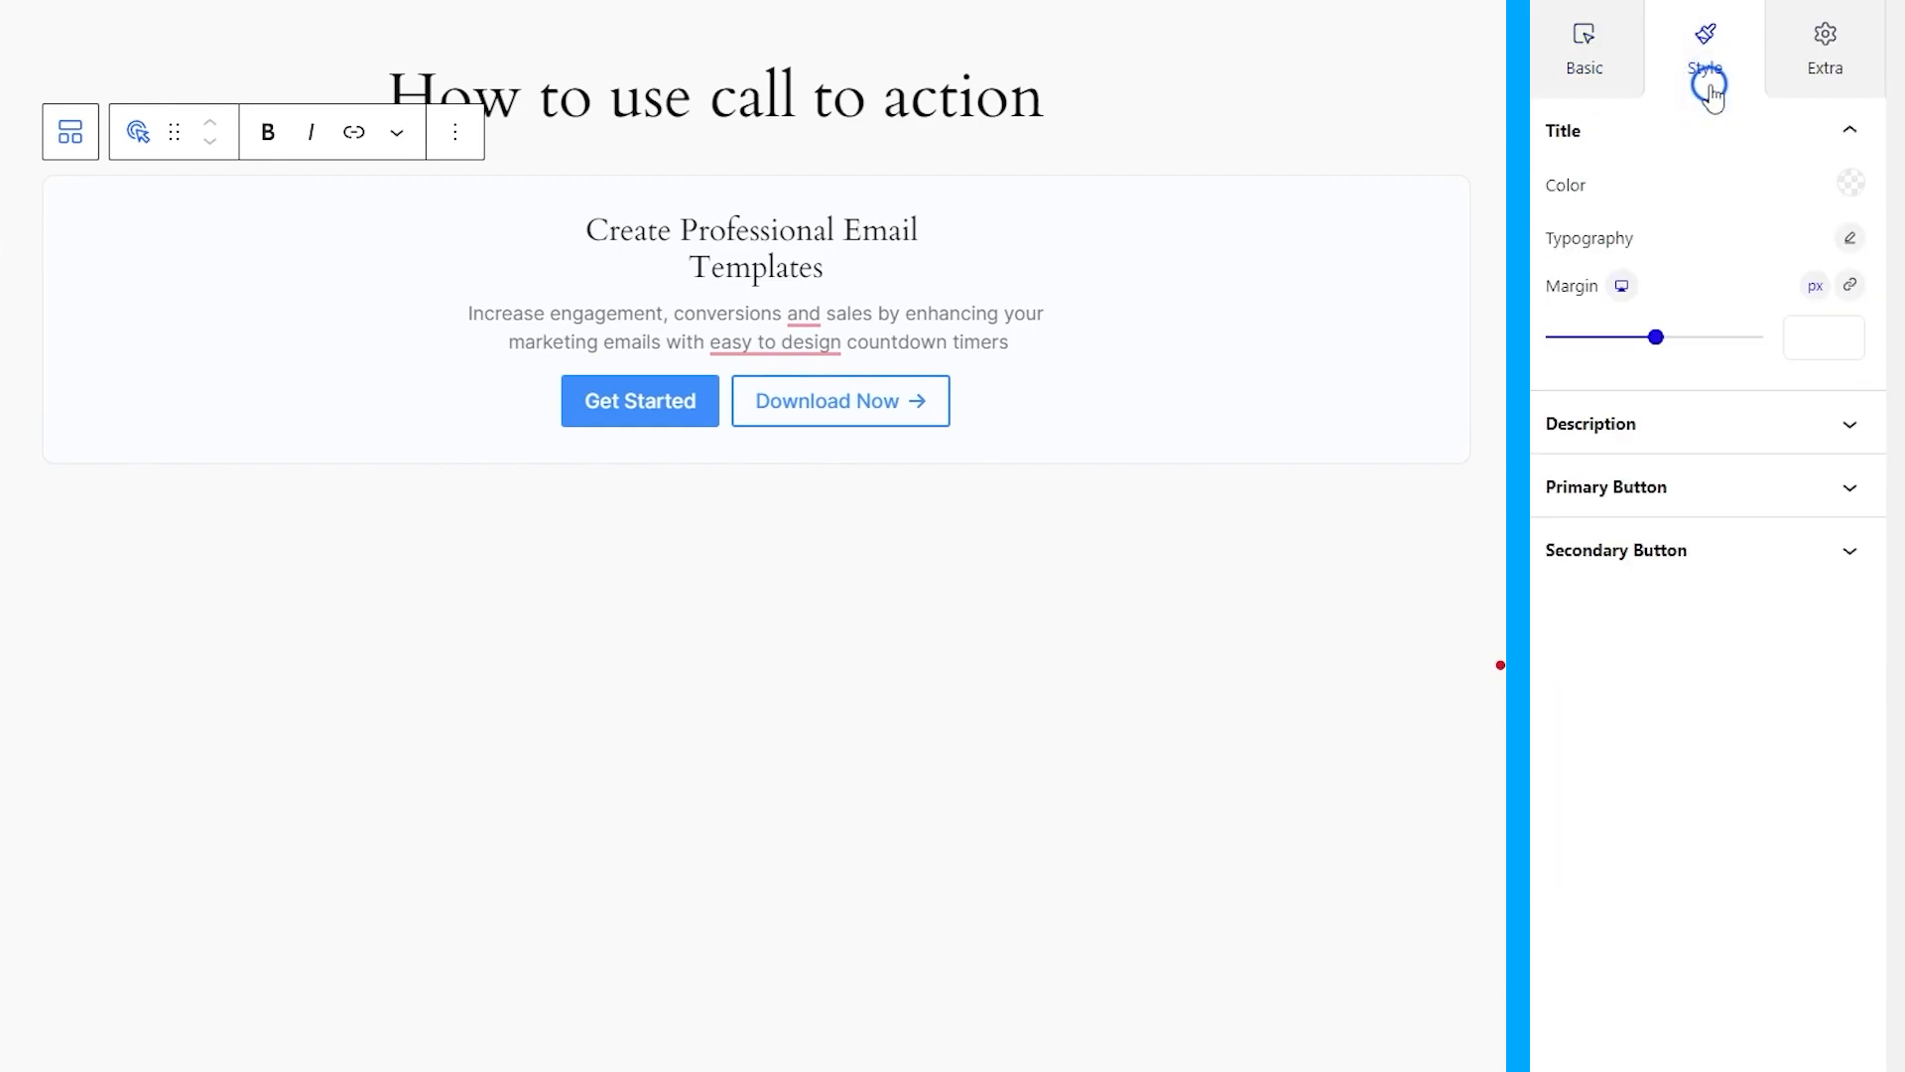
left_click(1851, 189)
mouse_move(1633, 336)
left_mouse_down()
mouse_move(1573, 378)
mouse_move(1564, 439)
left_mouse_up()
left_click(1701, 142)
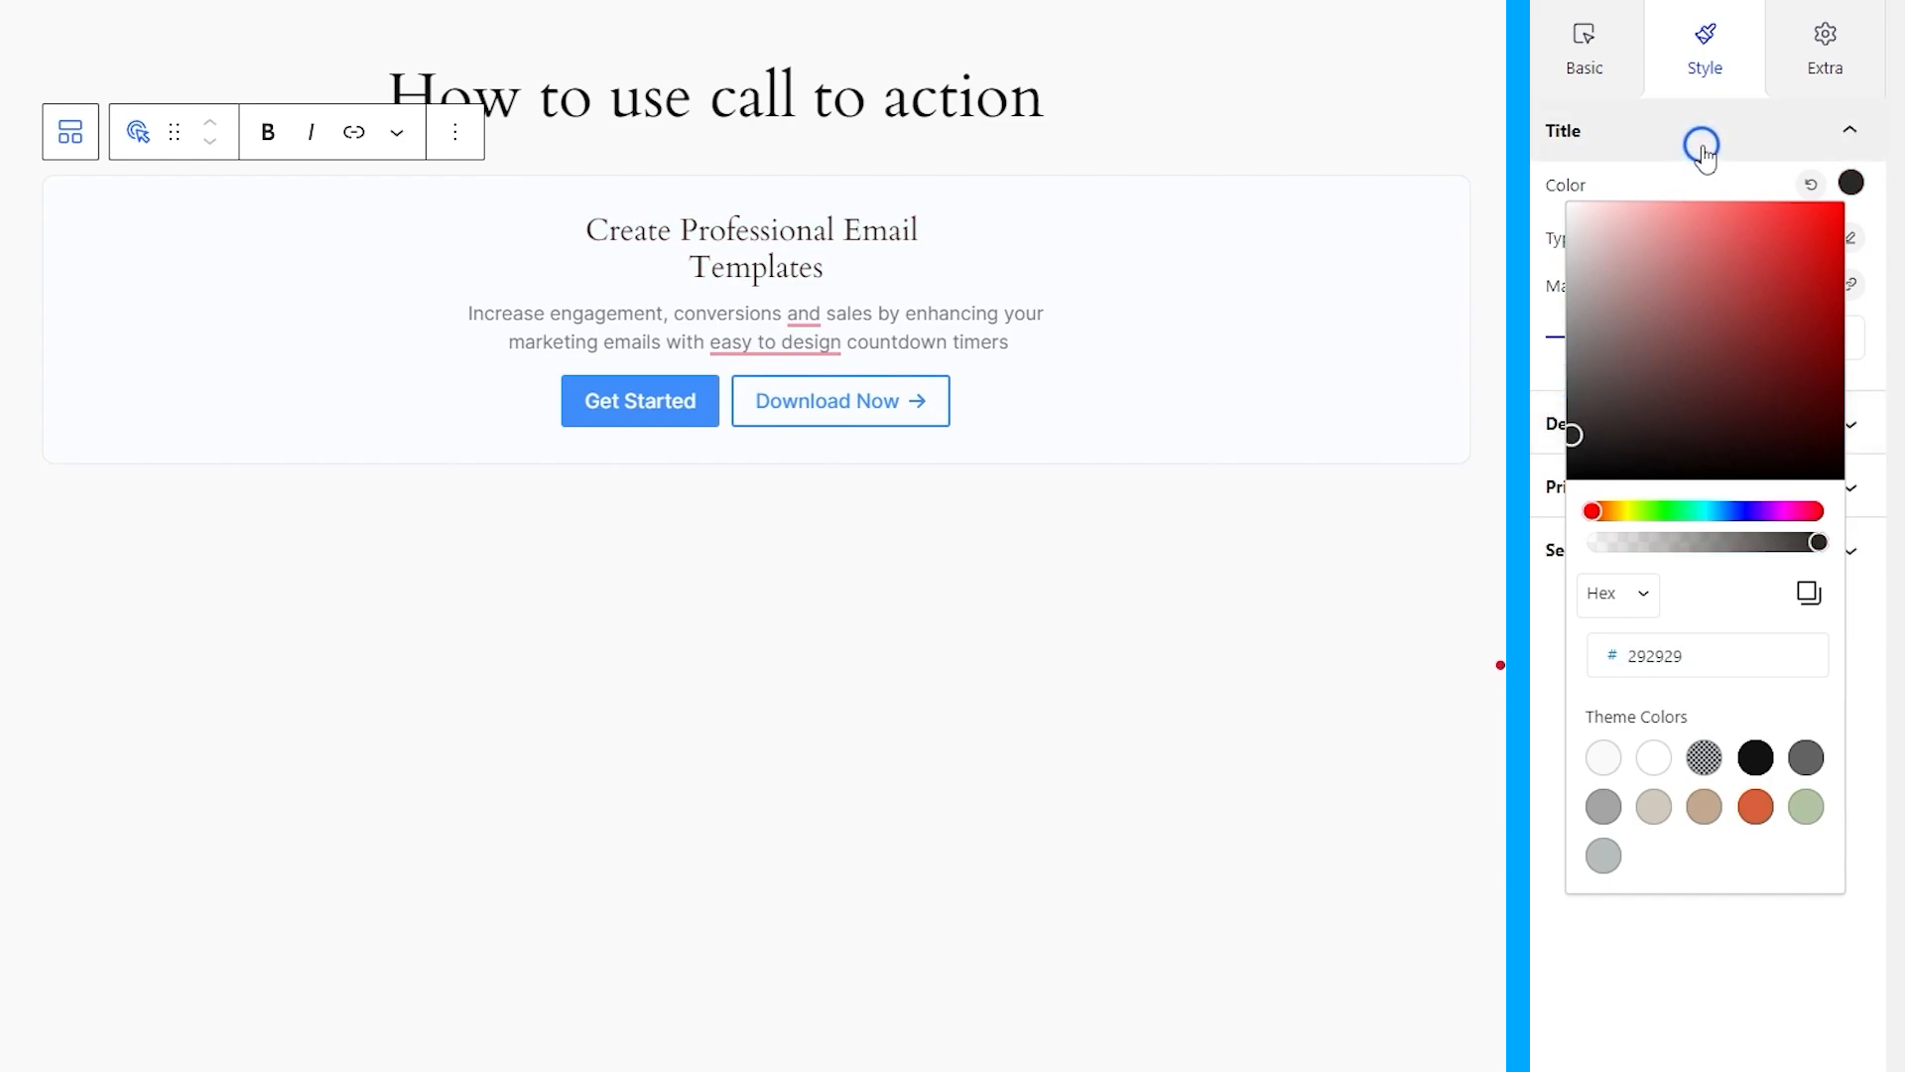
Set the title's font to Poppins with a font size of 36 px.
left_click(1849, 236)
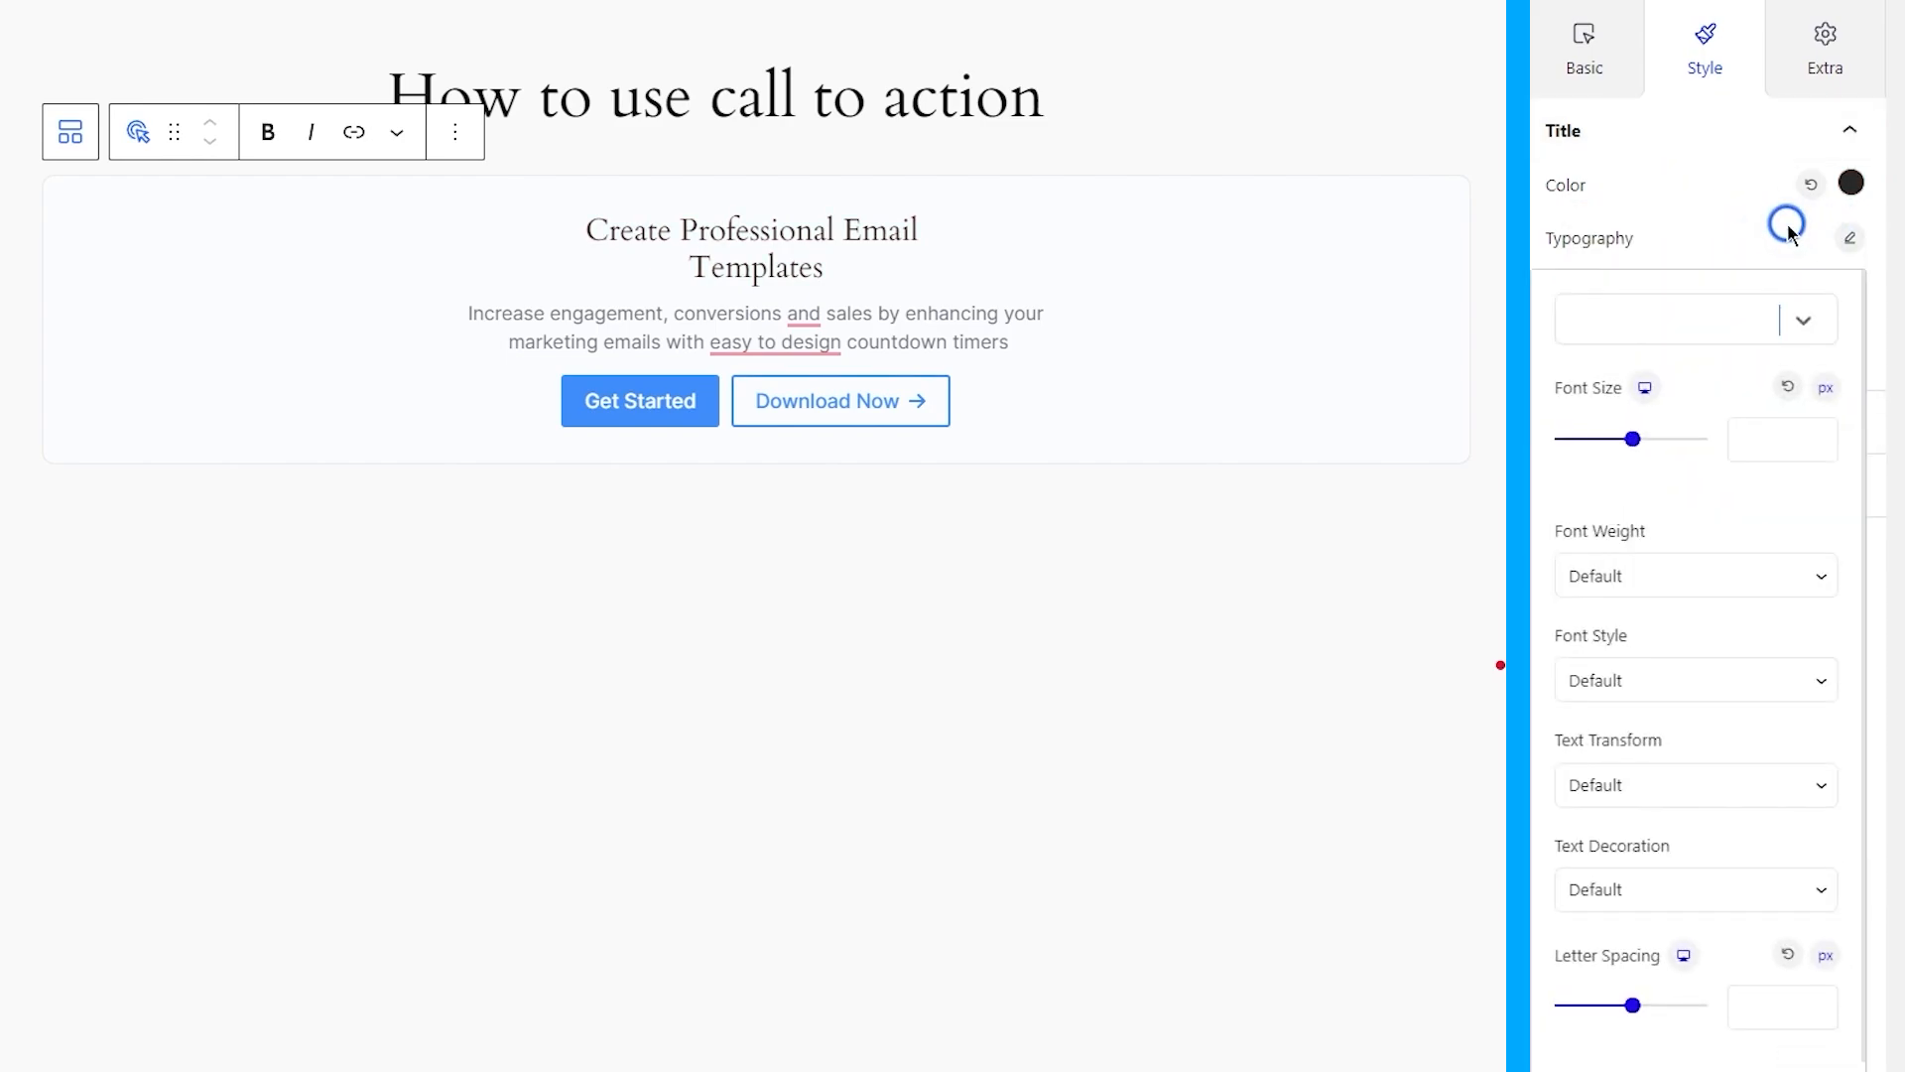
type("popp")
key("Return")
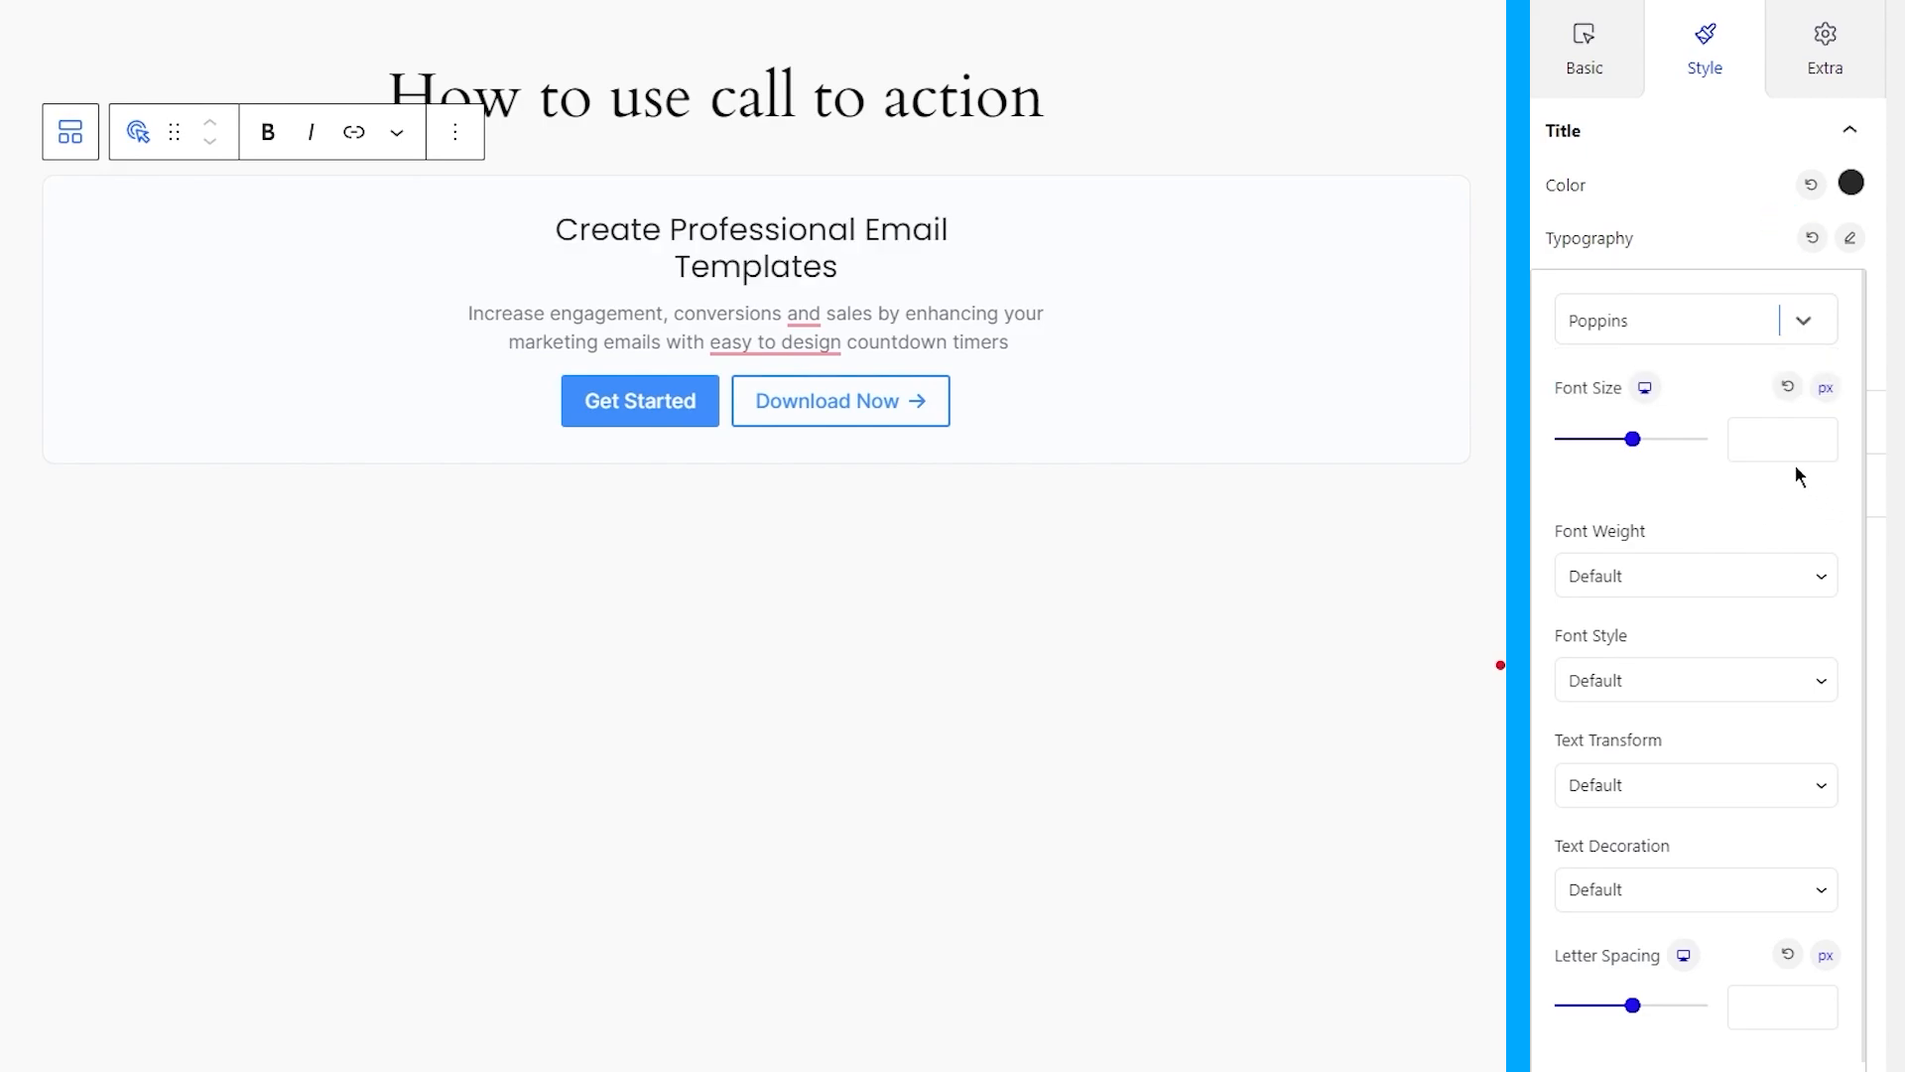
left_click(1781, 442)
type("36")
Set the title's font weight to 600 and its line height to 1.6 em.
scroll(1780, 385, "down", 1)
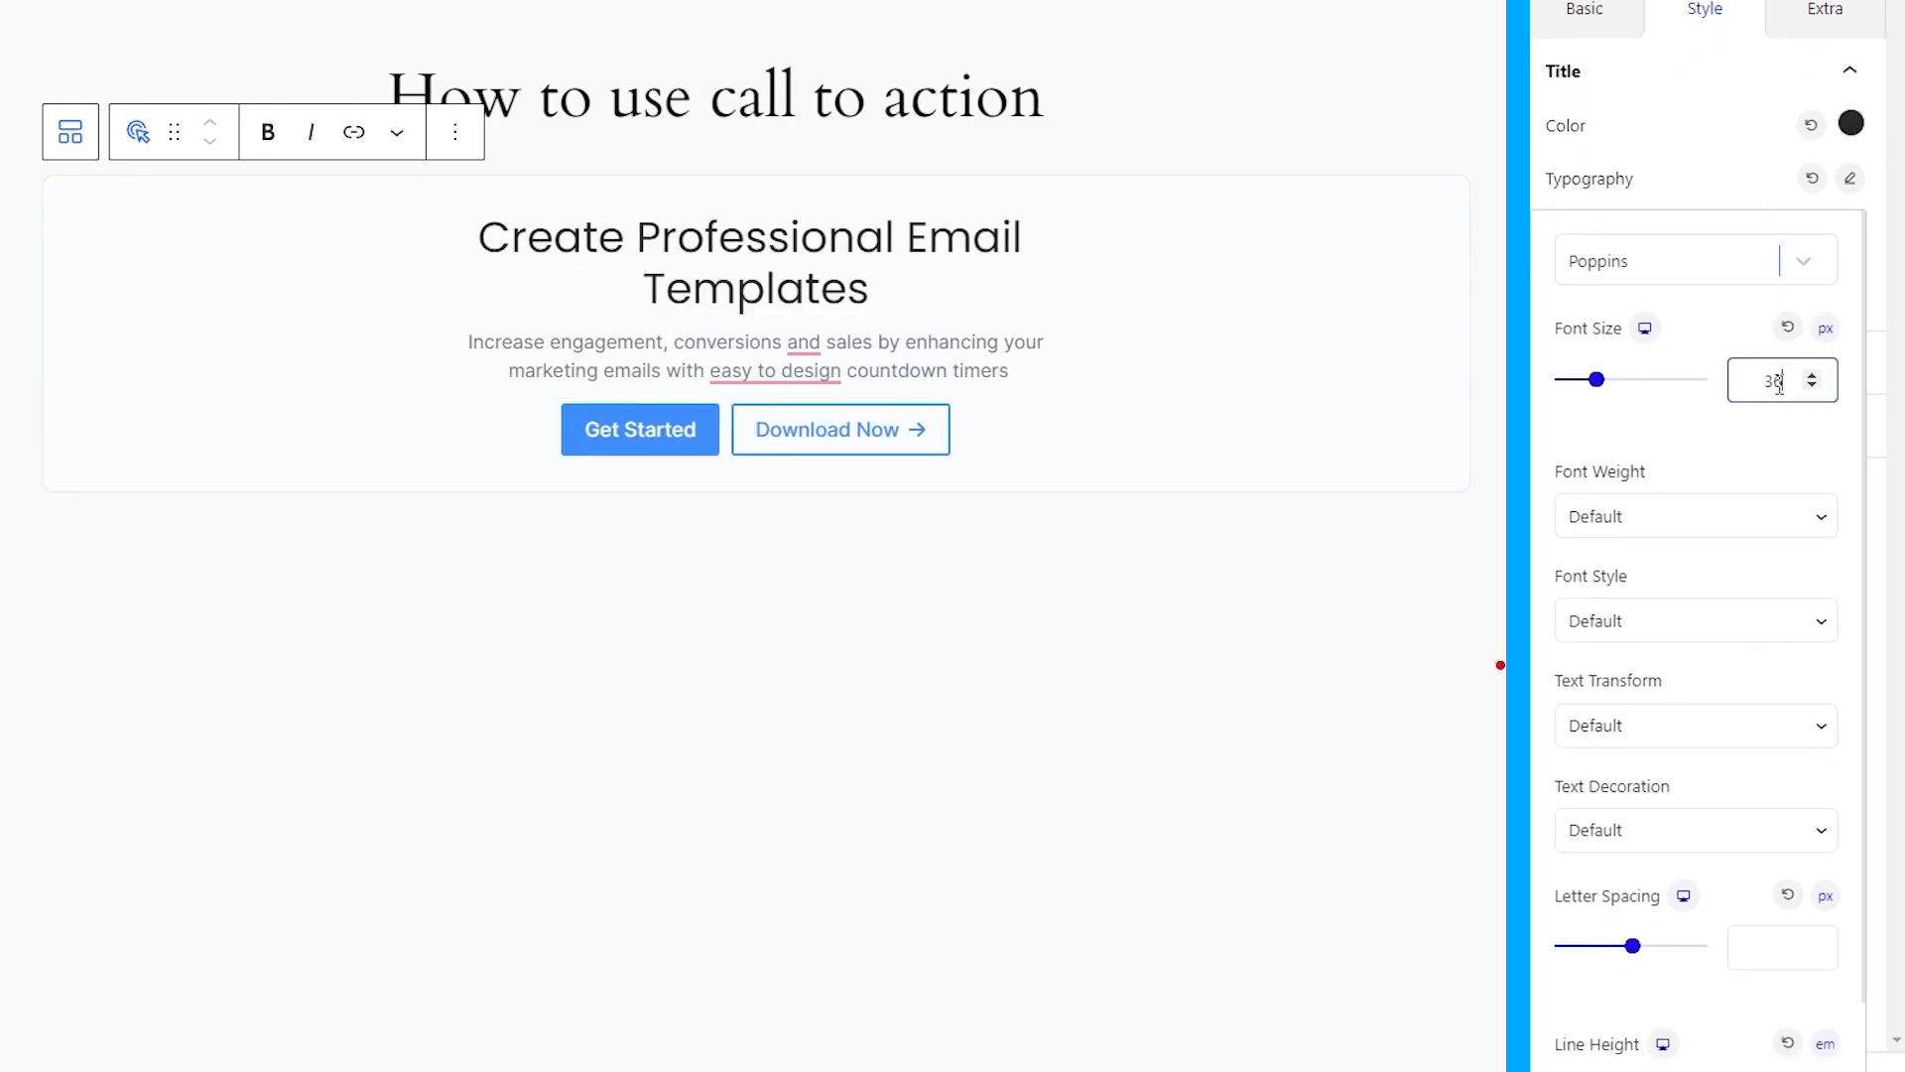
left_click(1687, 516)
left_click(1640, 693)
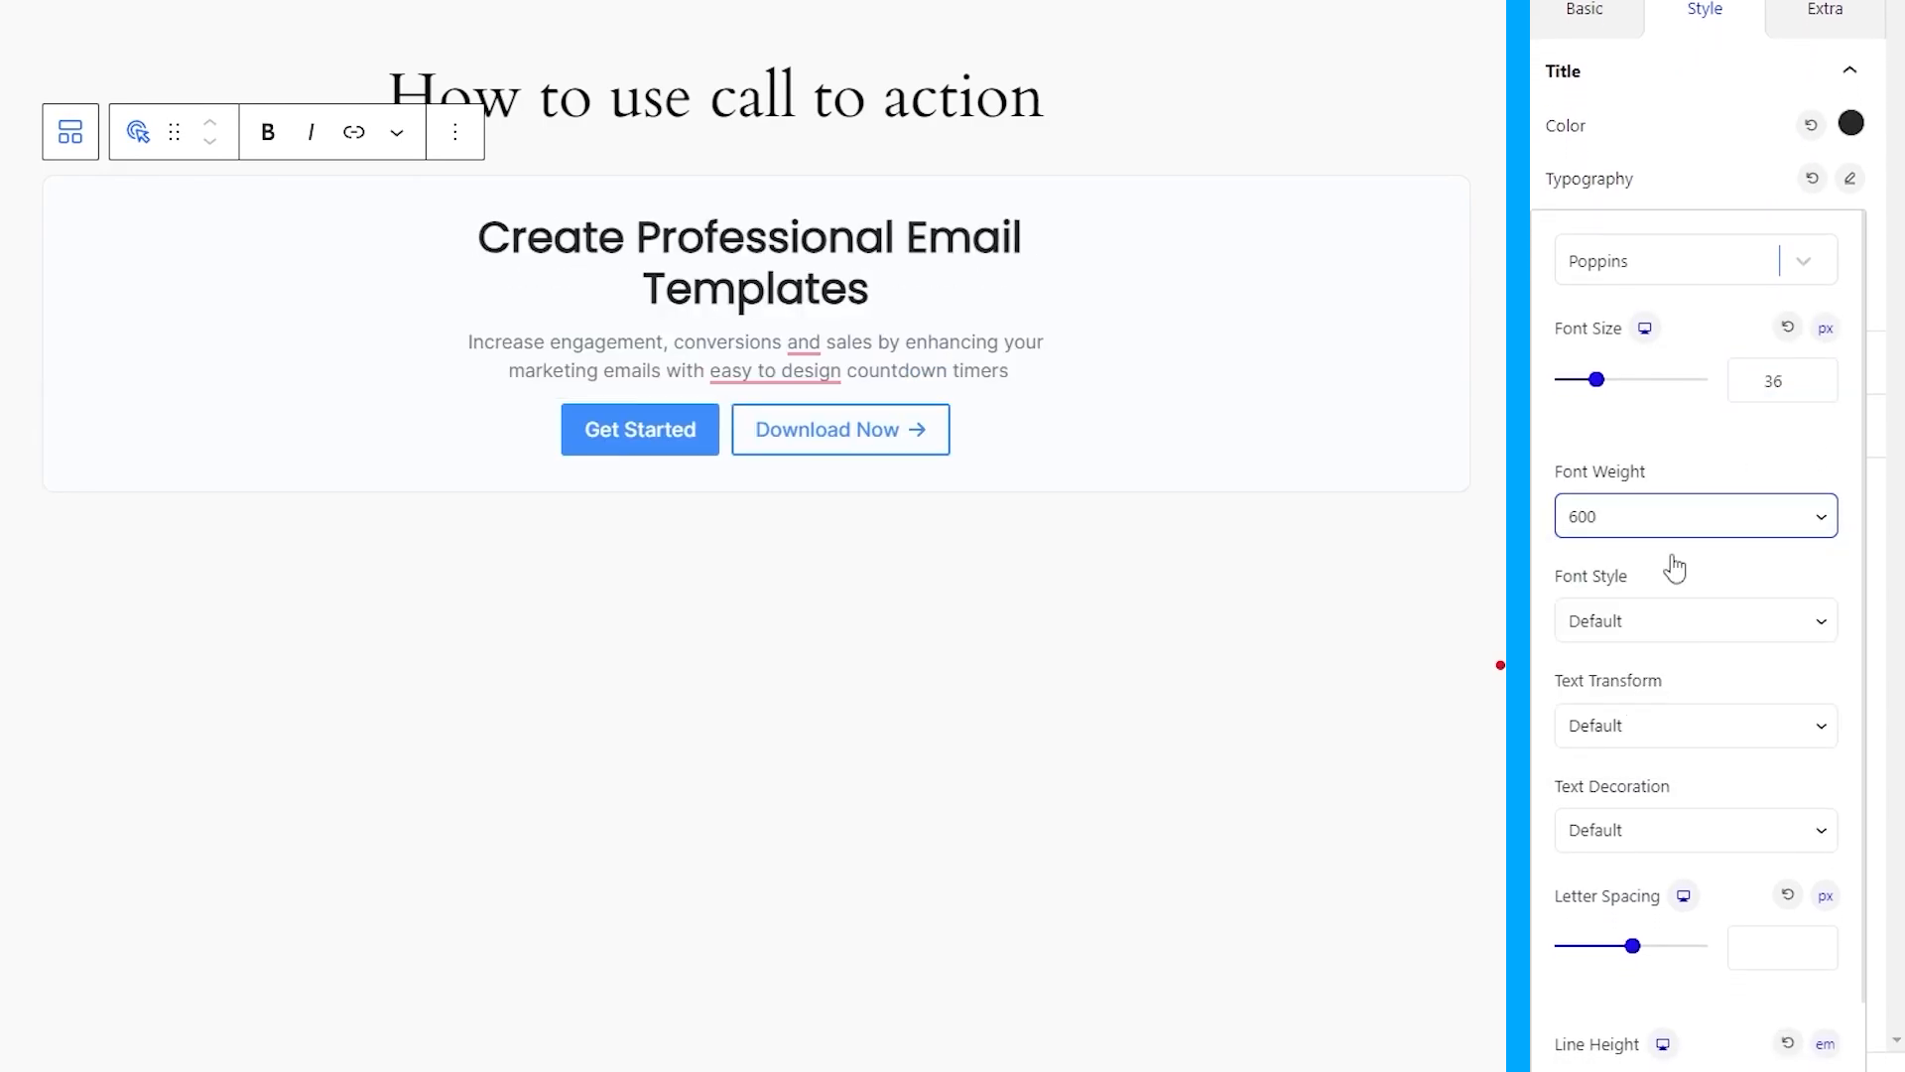
scroll(1748, 662, "down", 1)
left_click(1774, 1007)
type("1.8")
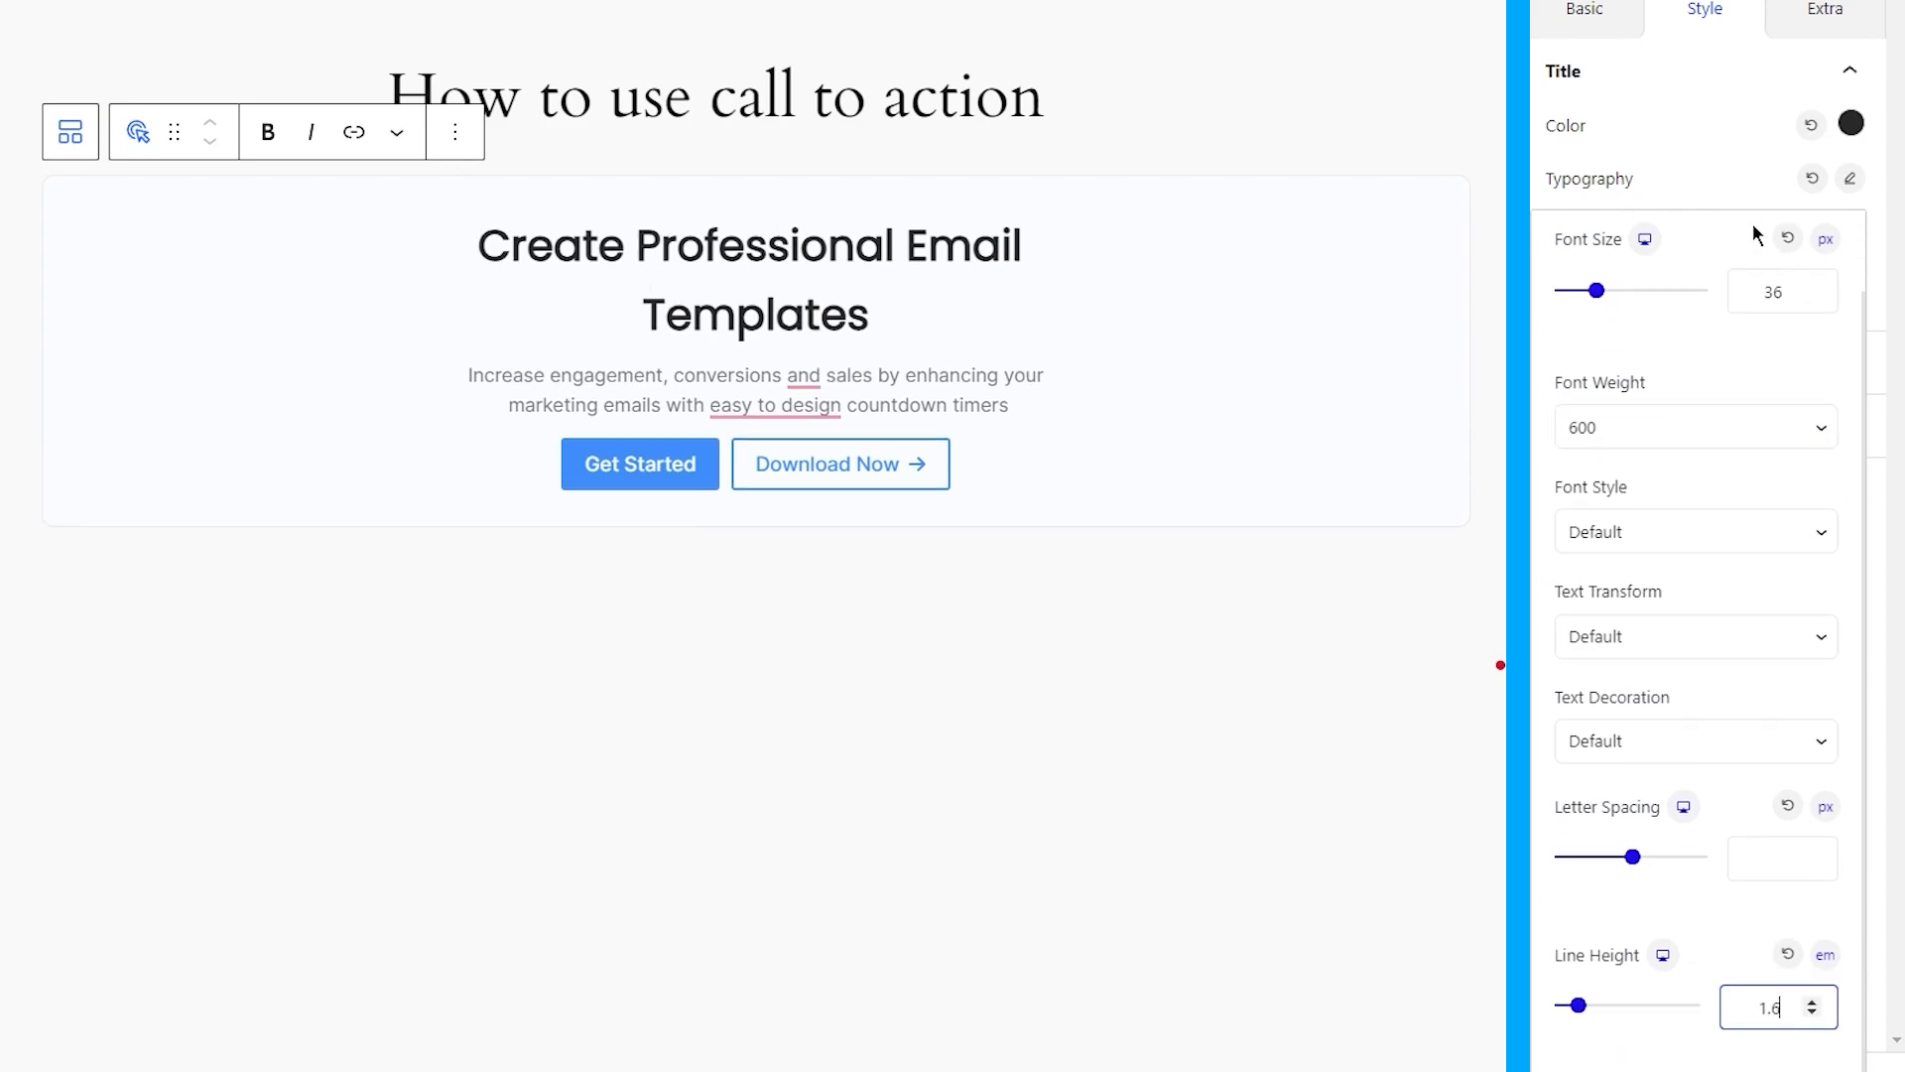
left_click(1739, 184)
Set the description's text color to a dark grey.
left_click(1678, 363)
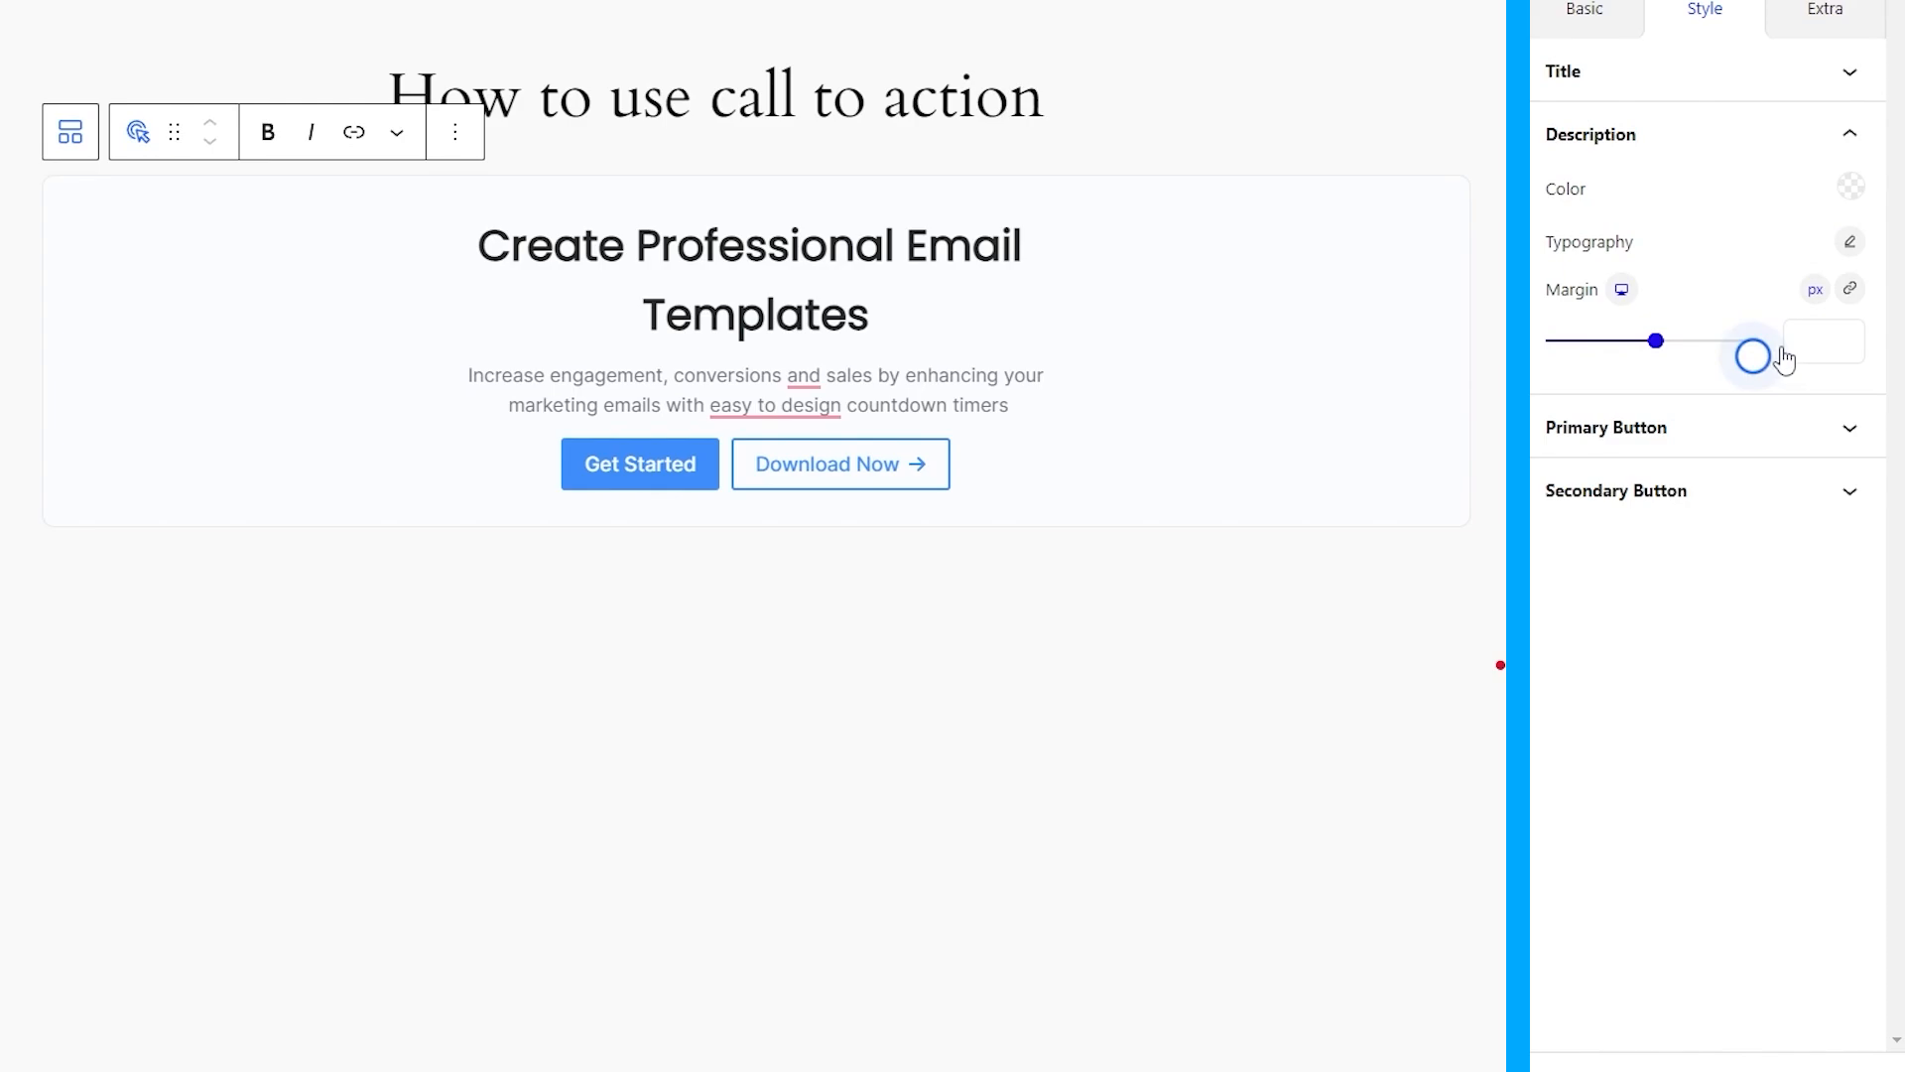
left_click(1851, 187)
left_click_drag(1583, 377, 1572, 319)
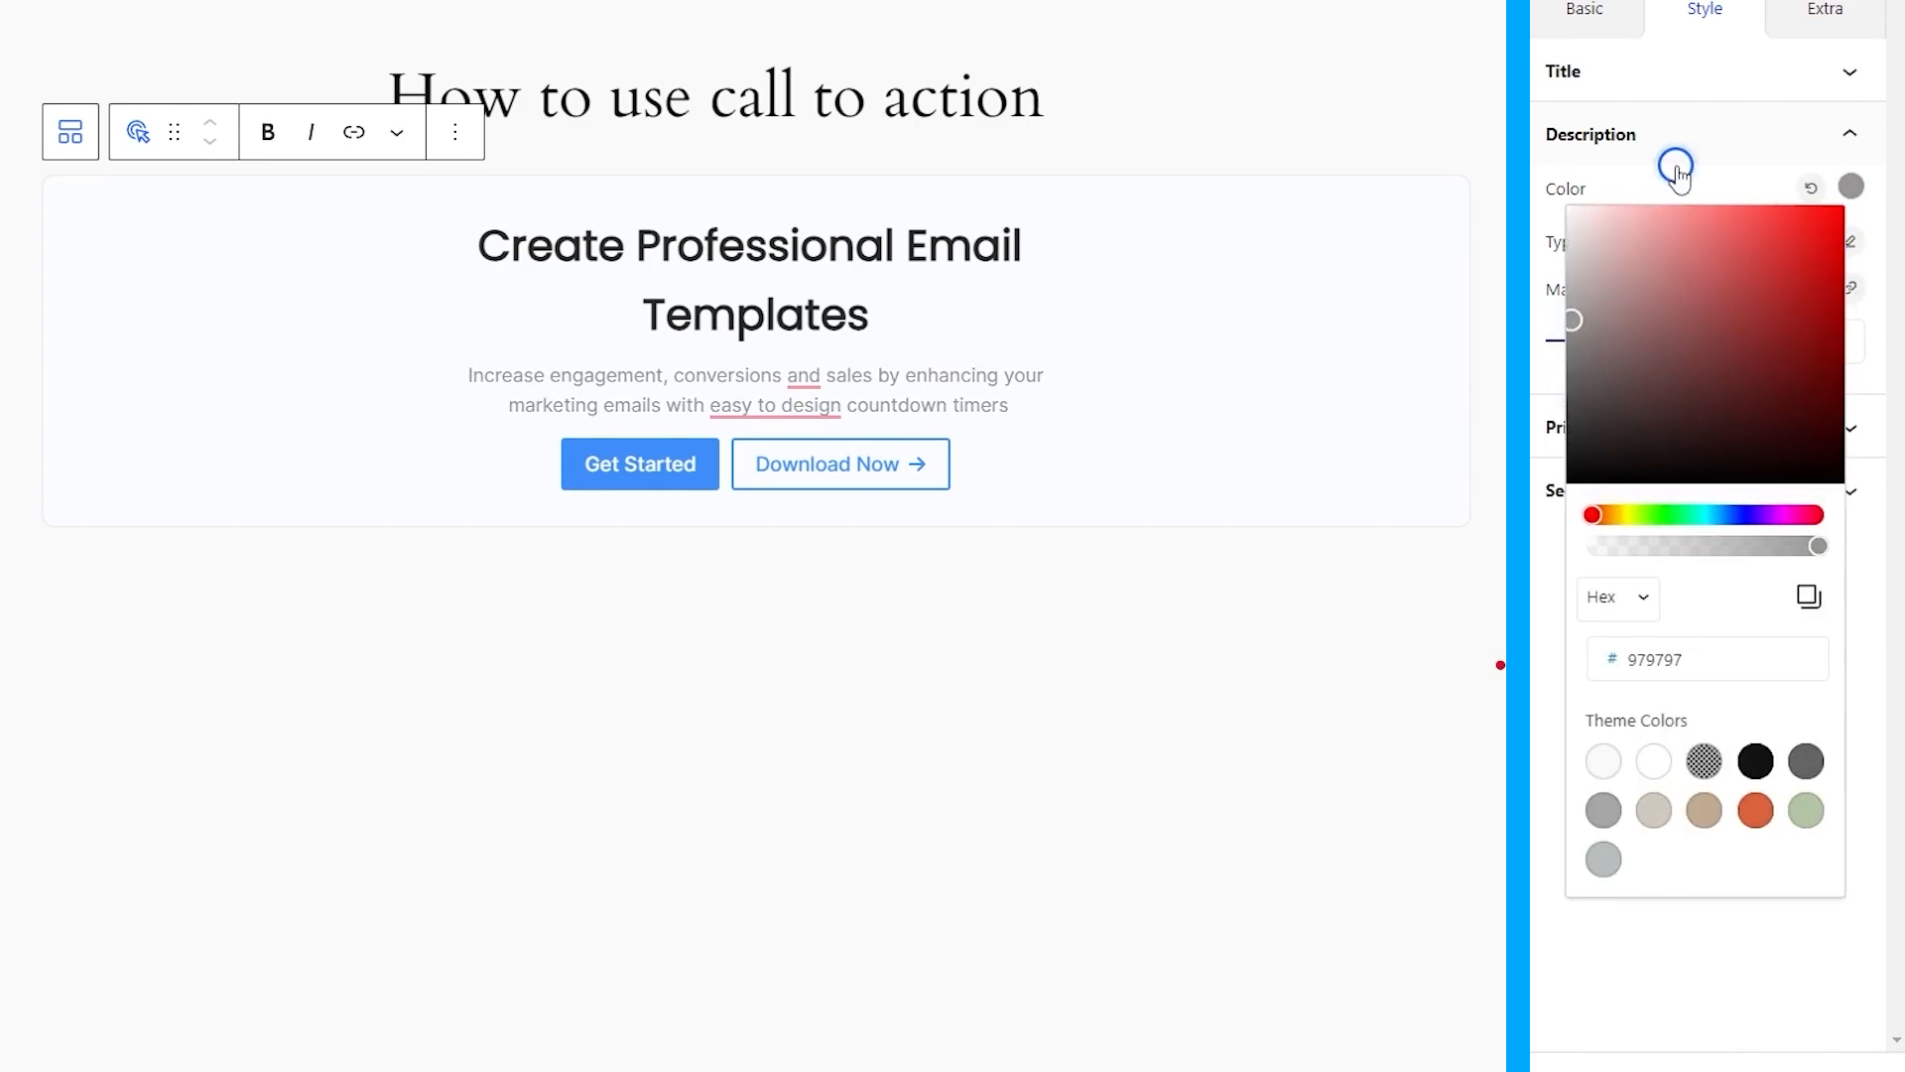
left_click(1583, 389)
left_click(1731, 177)
Set the description's font to Poppins with a font size of 18 px.
left_click(1850, 243)
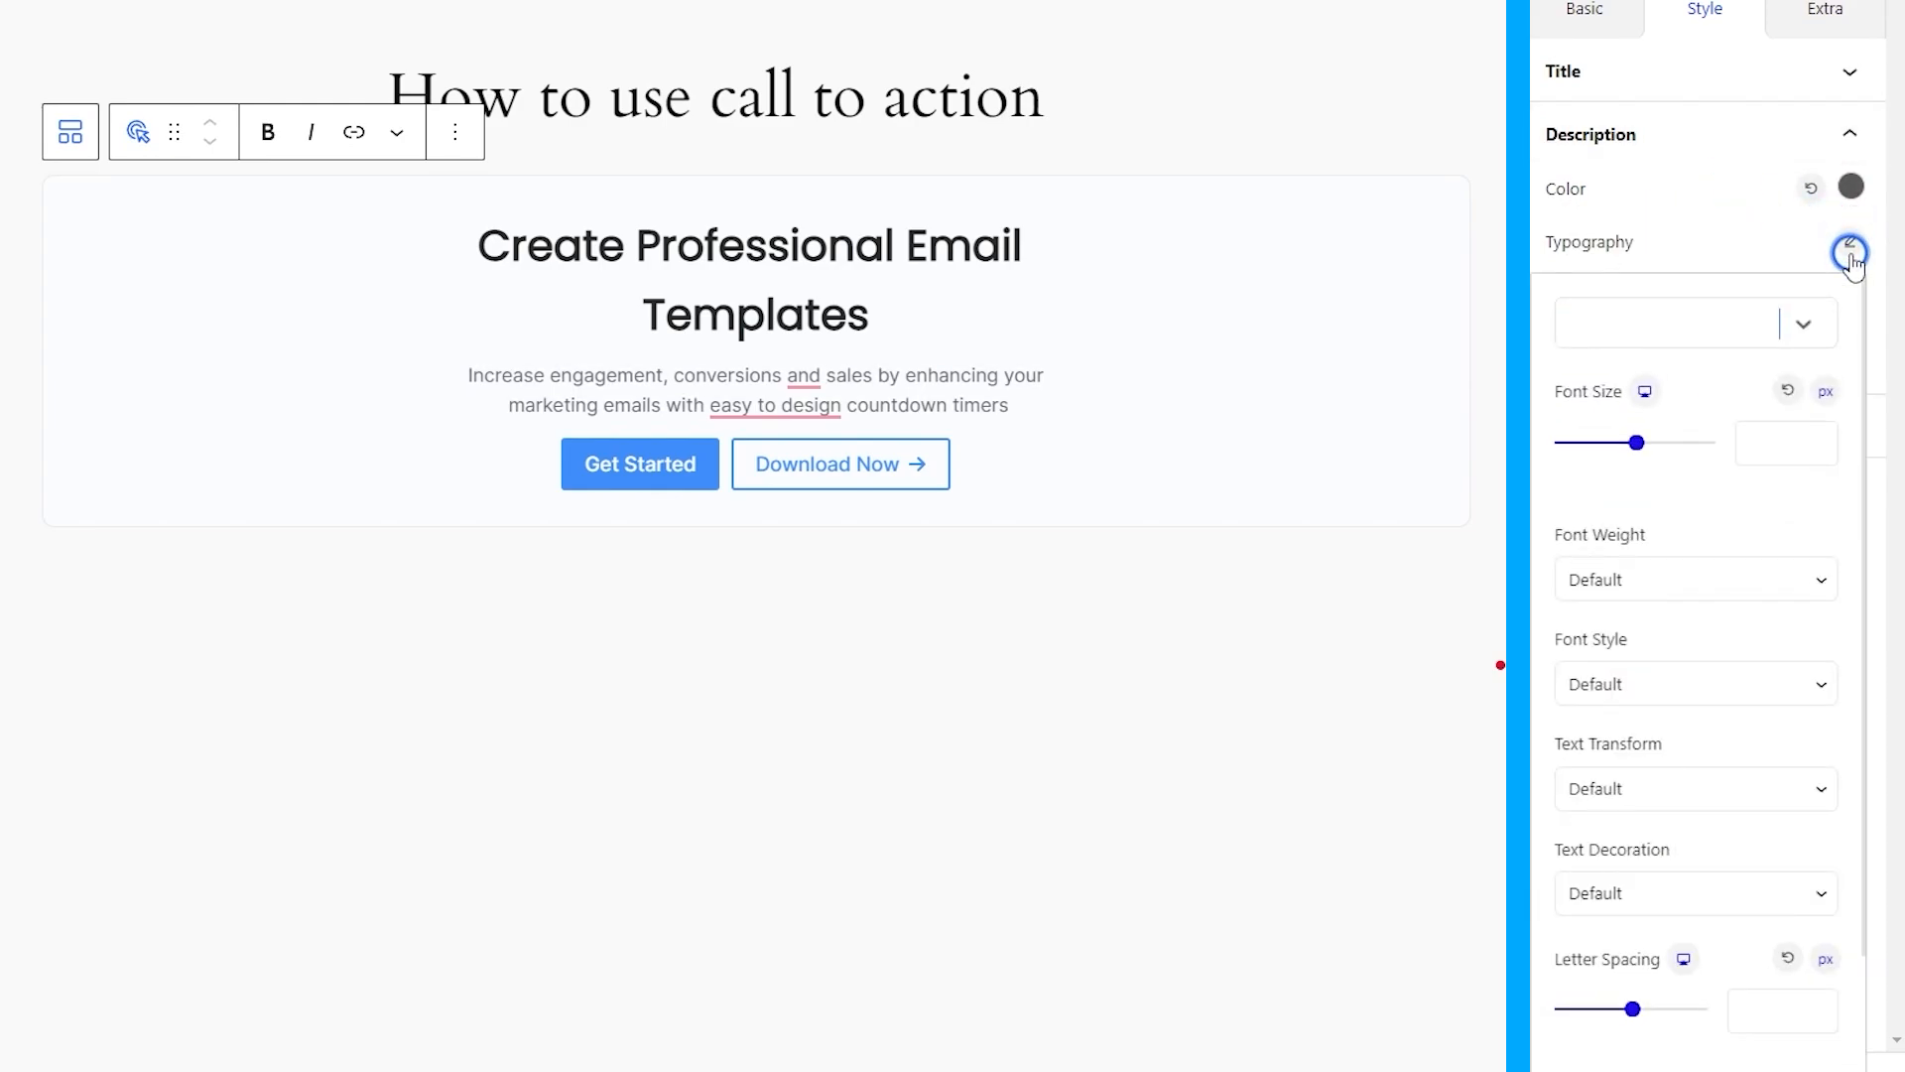
type("poppi")
key("Return")
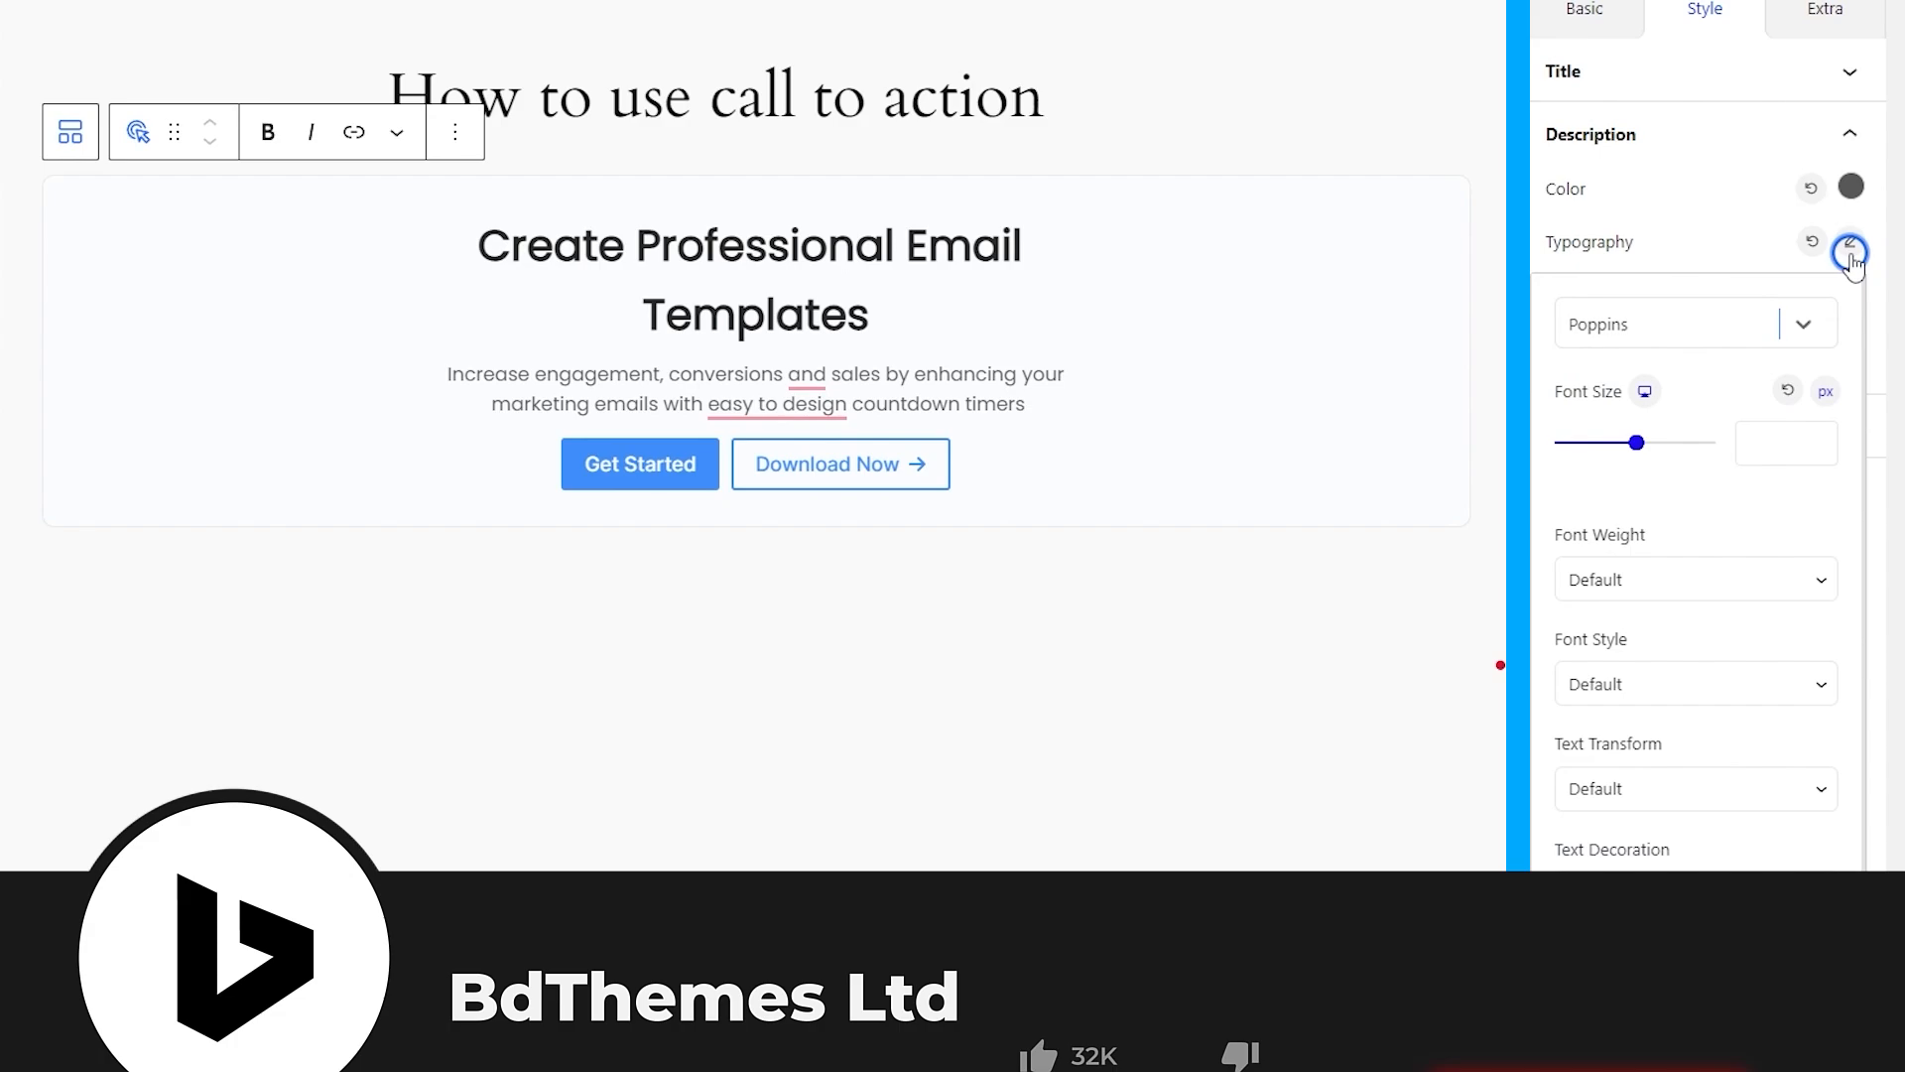
left_click(1742, 461)
type("18")
Set the description's font weight to 400 and its line height to one increment above 1.3 em.
left_click(1639, 580)
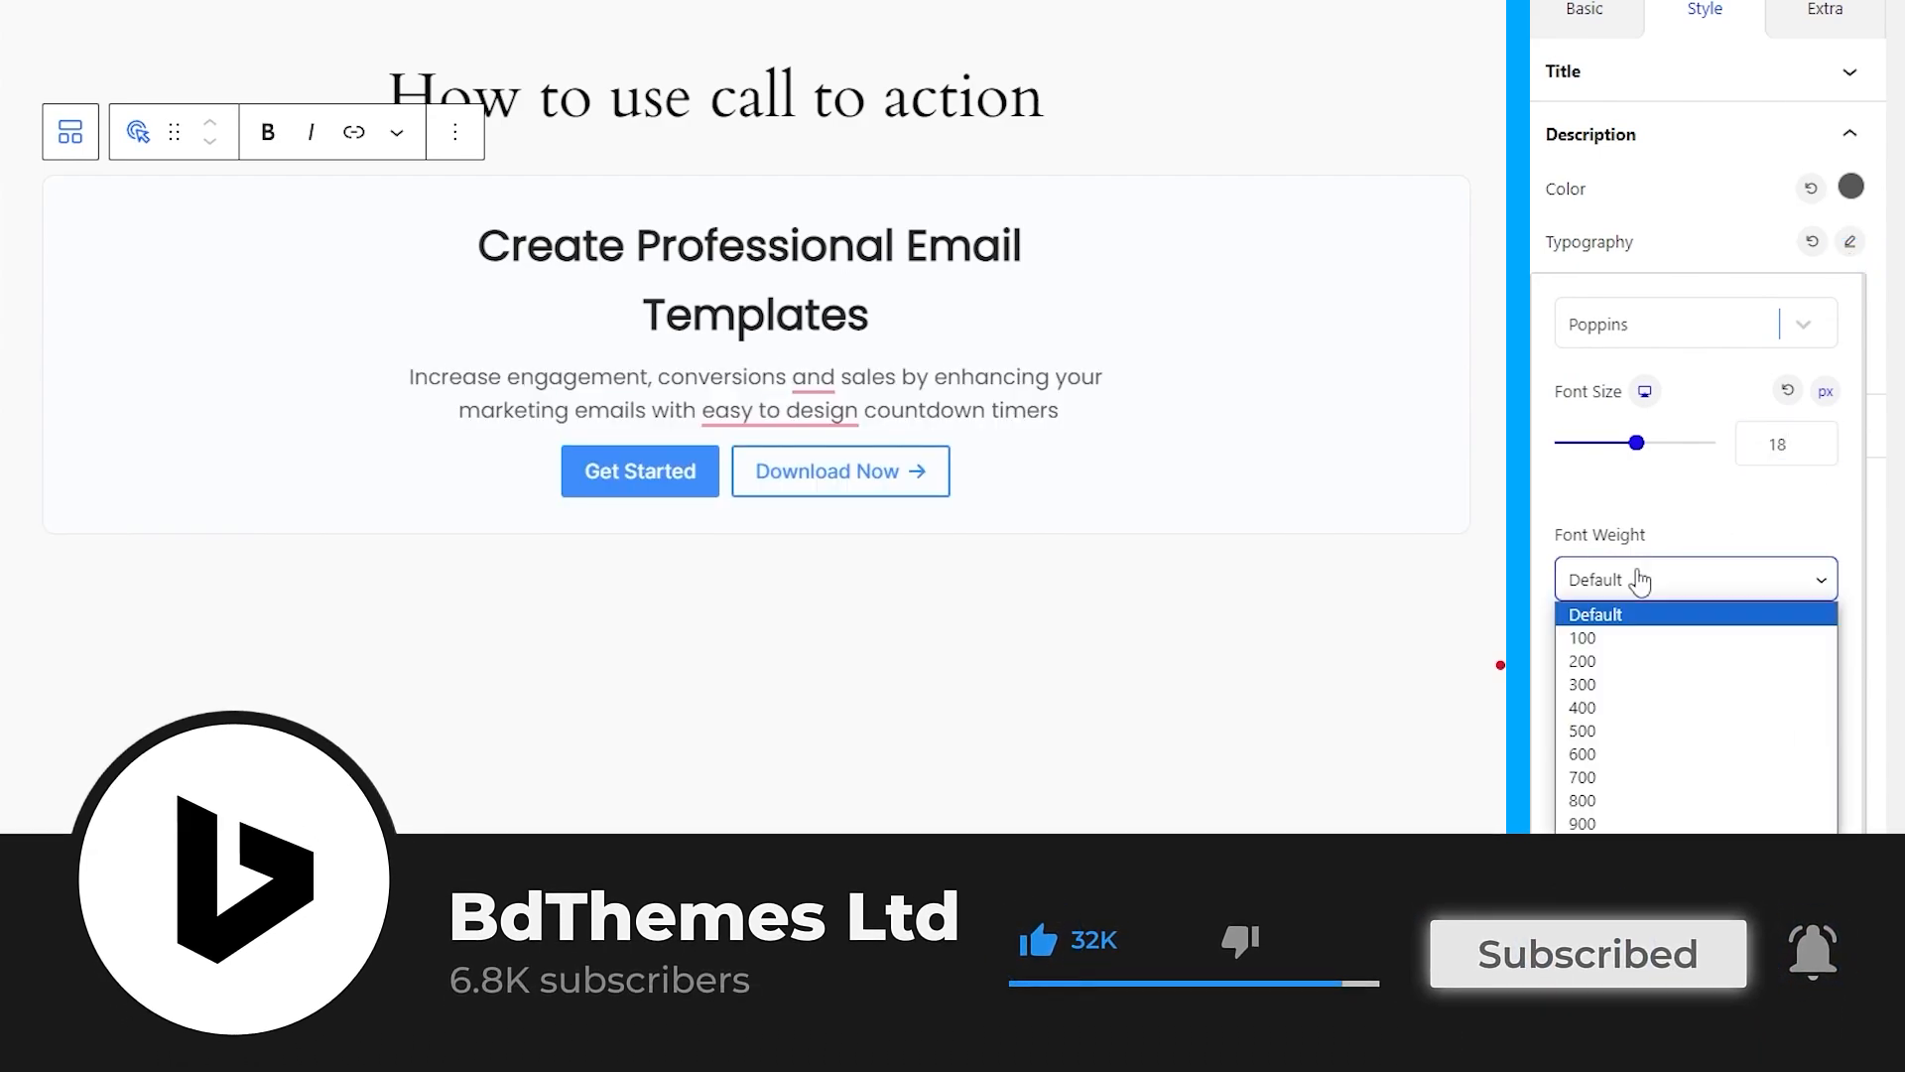
left_click(1645, 706)
scroll(1826, 1047, "down", 2)
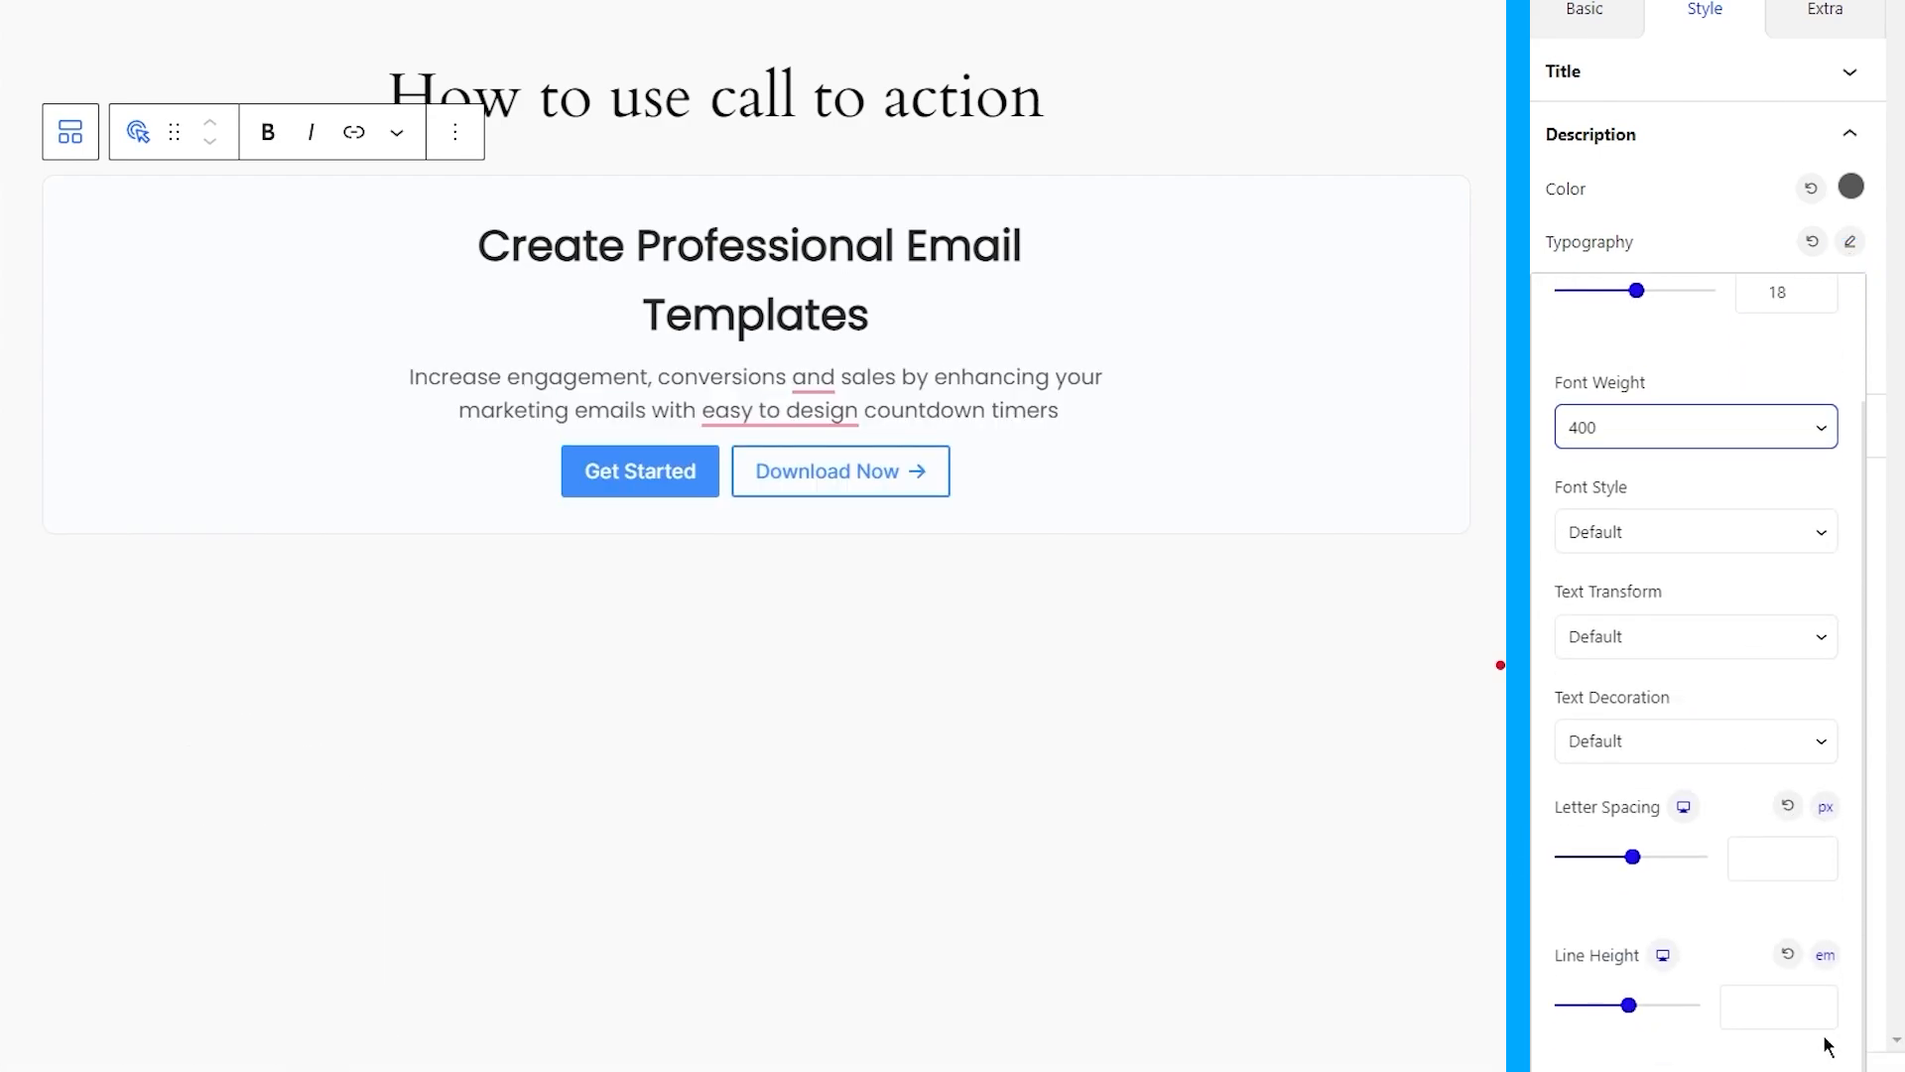
left_click(1781, 1020)
type("1.3")
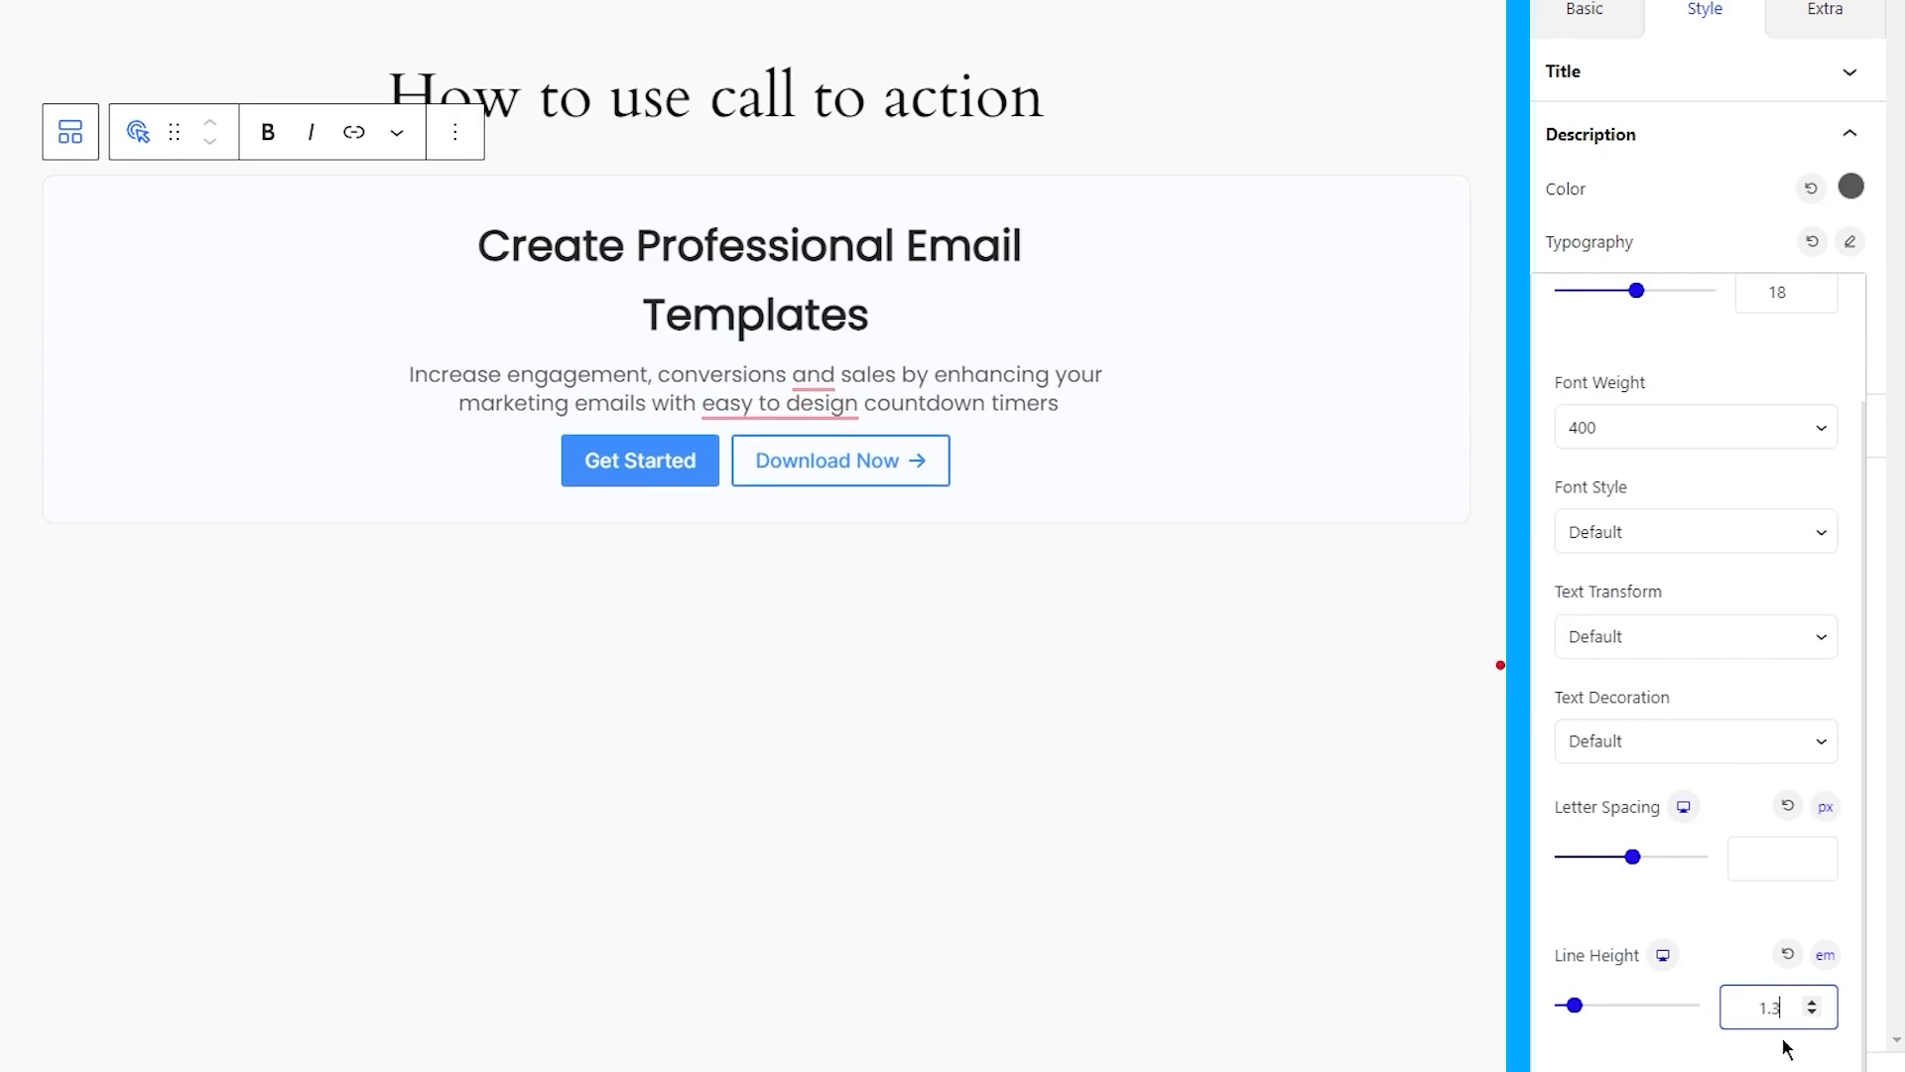
key("Up")
left_click(1717, 238)
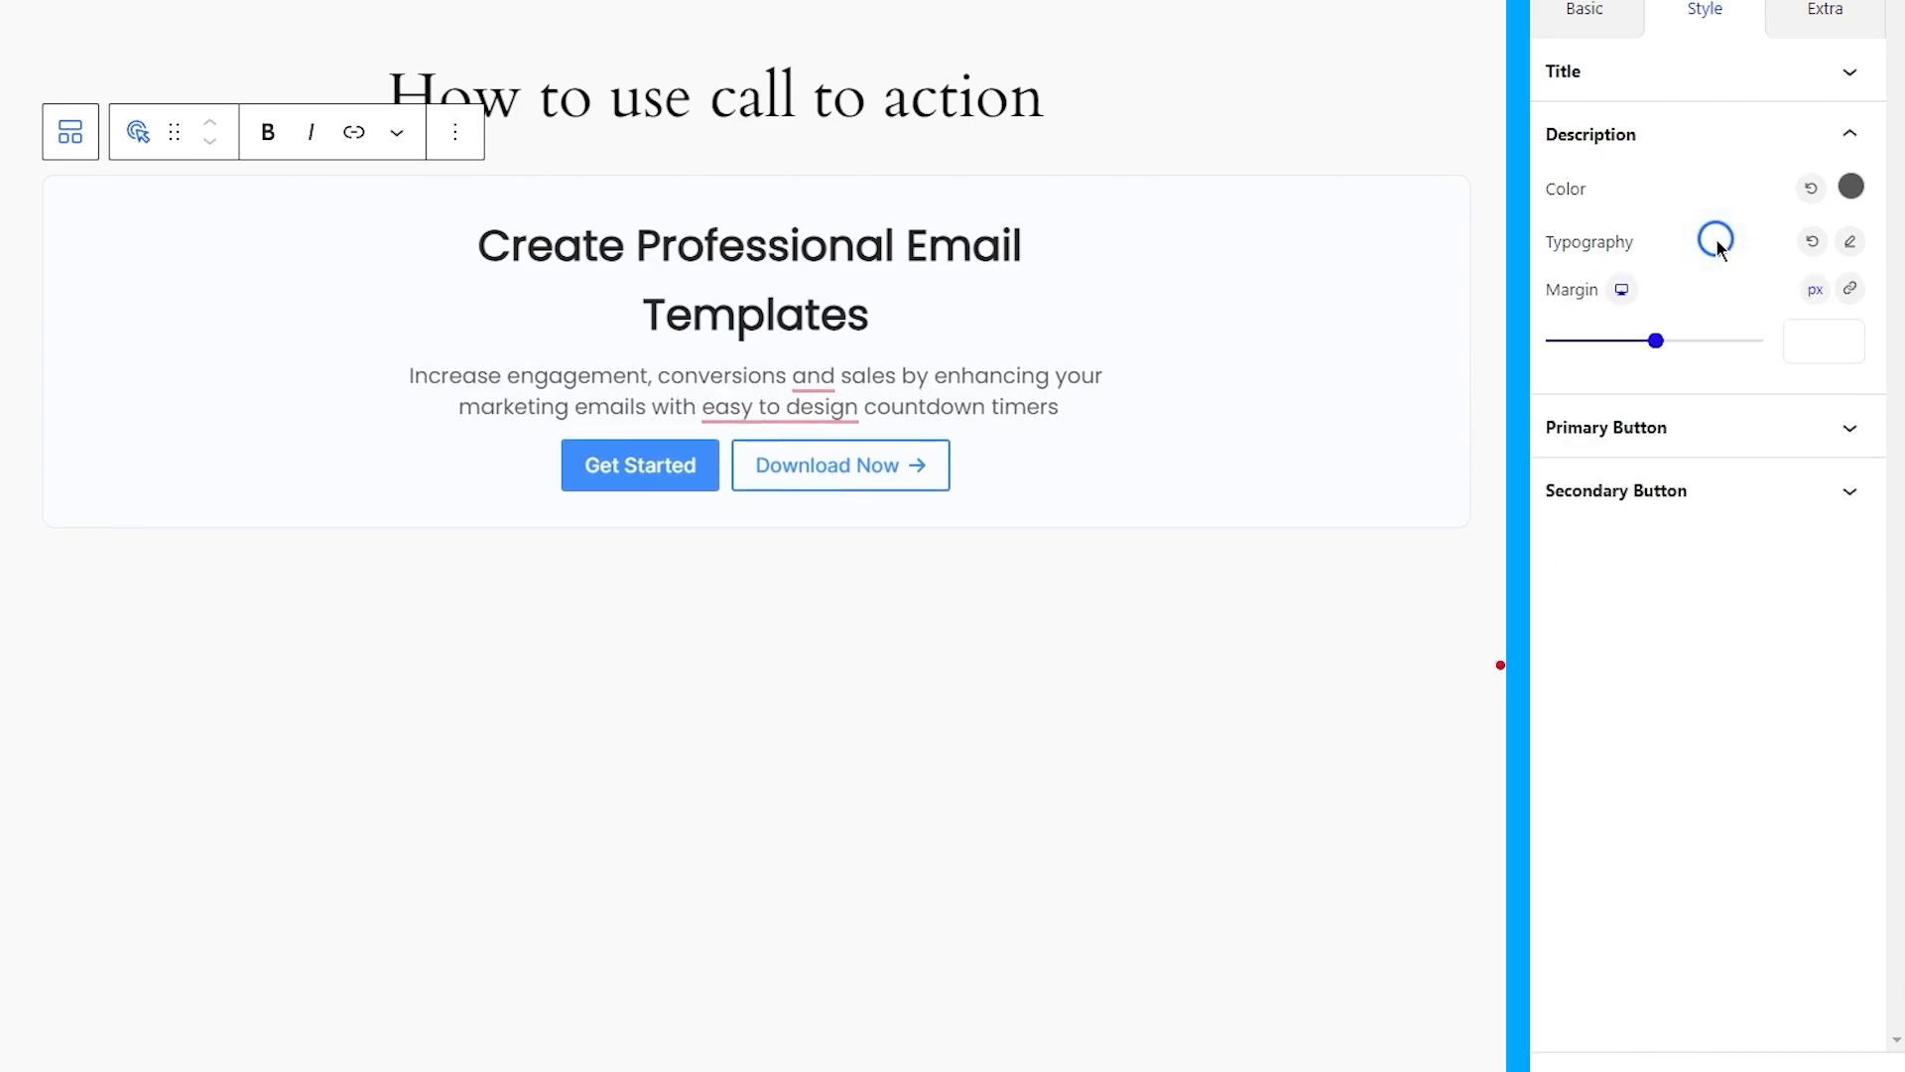
Unlink the description's margin sides and set the top and bottom margins to 25 px each.
left_click(1855, 288)
left_click(1572, 338)
type("25")
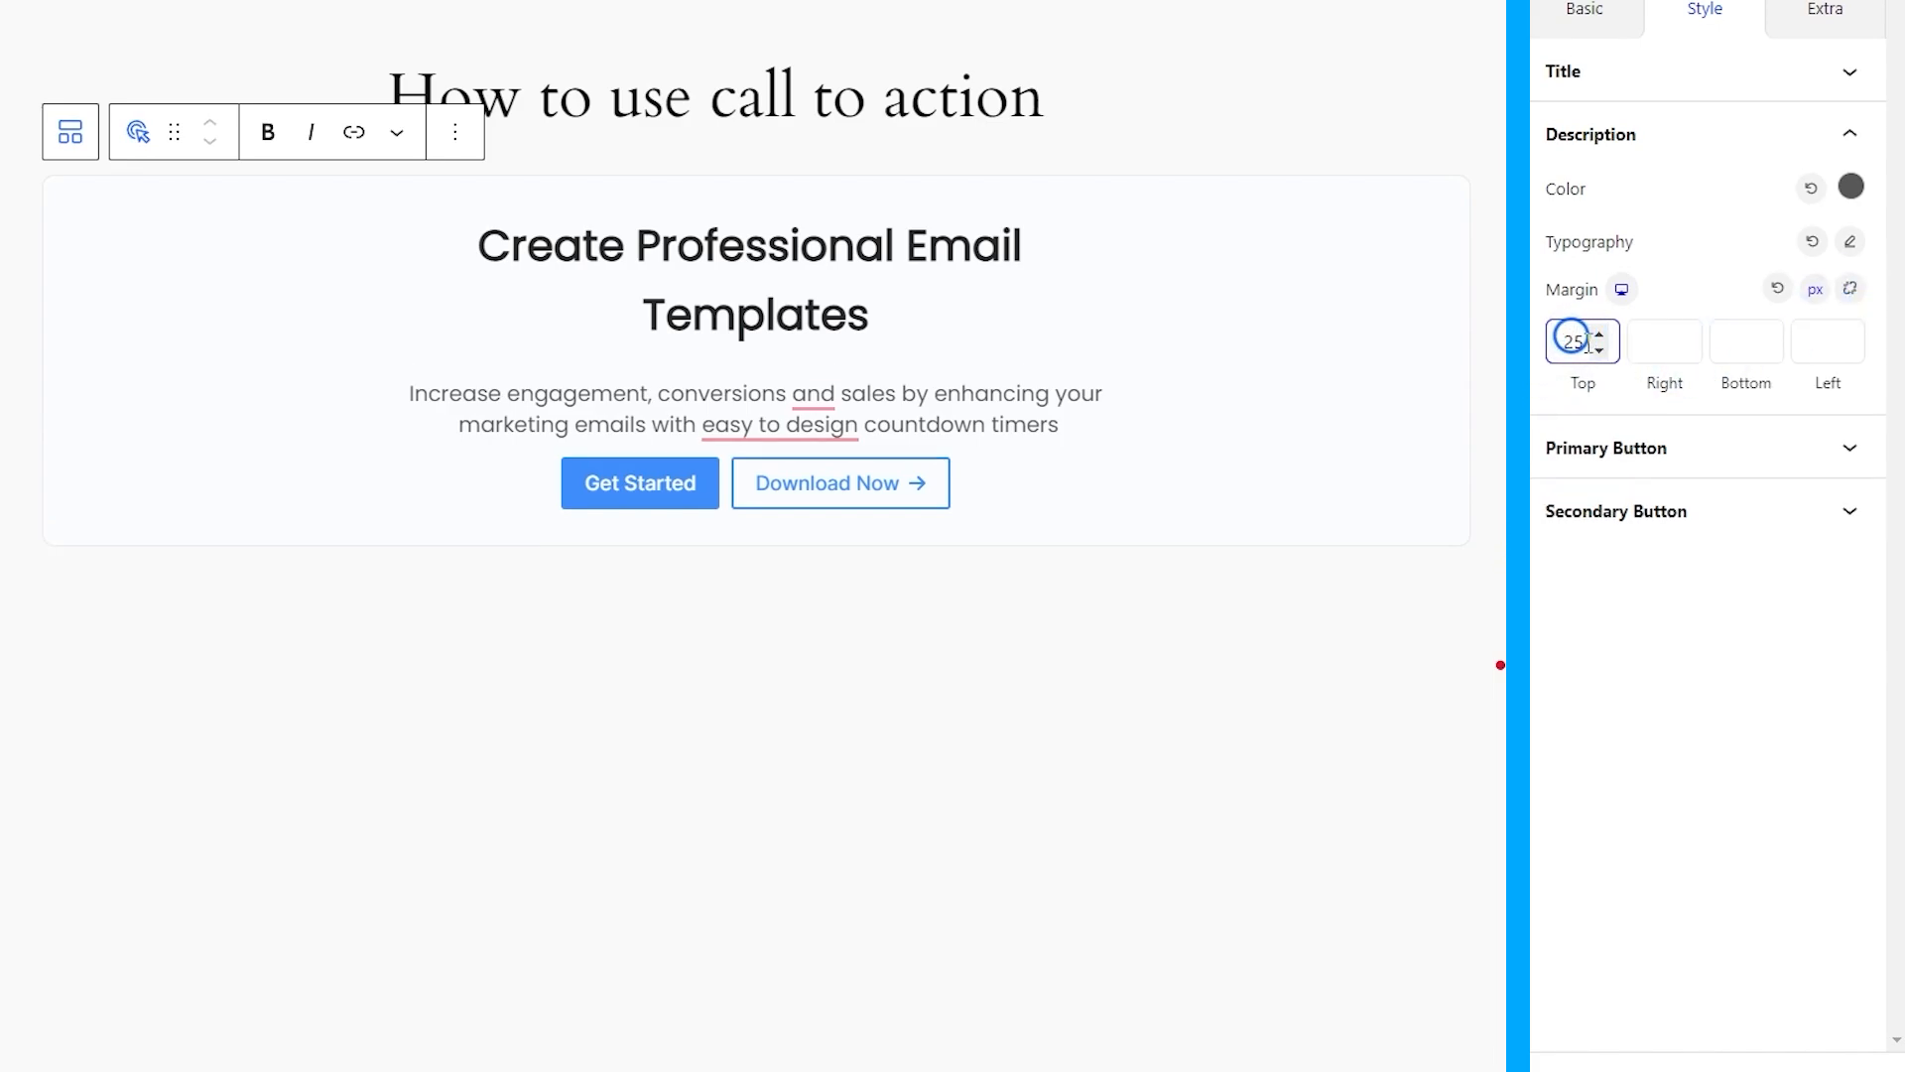
left_click(1752, 342)
type("25")
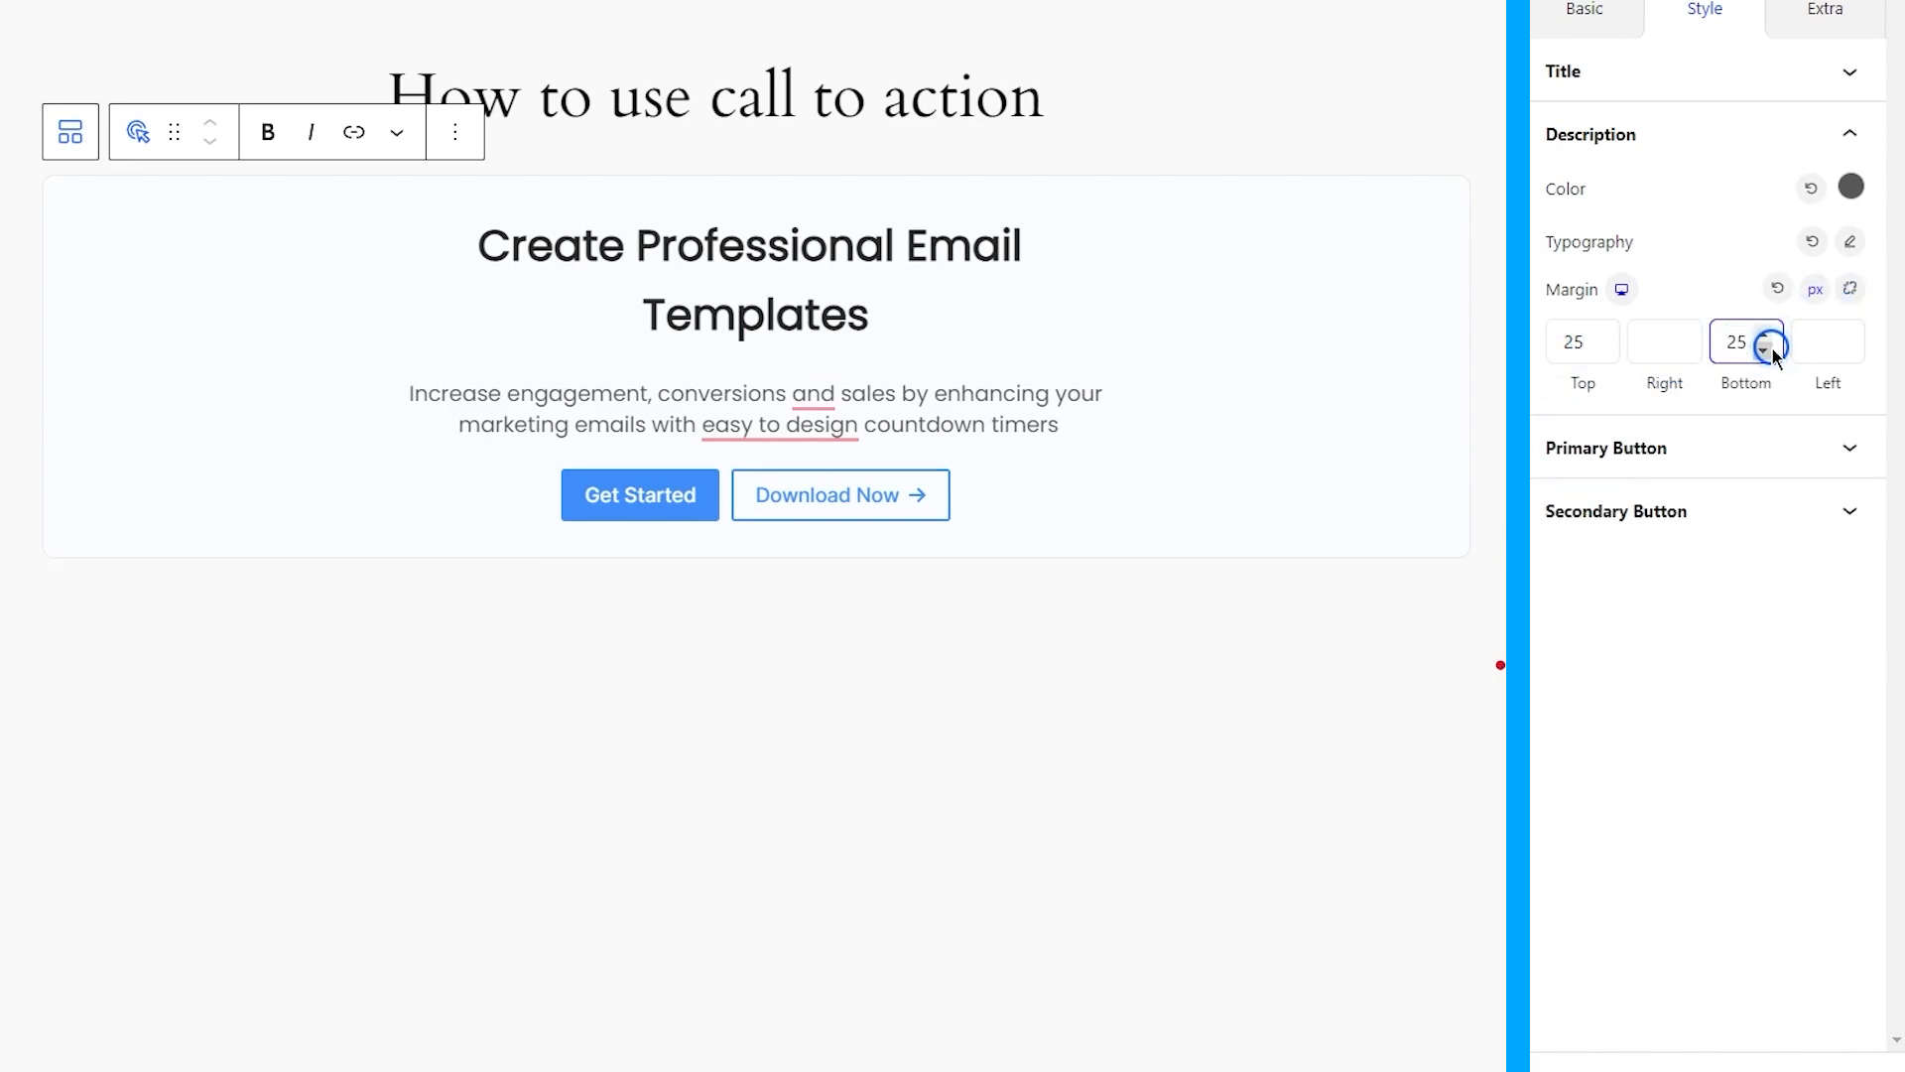
Set the primary button's font to Poppins with a font size of 15 px.
left_click(1743, 459)
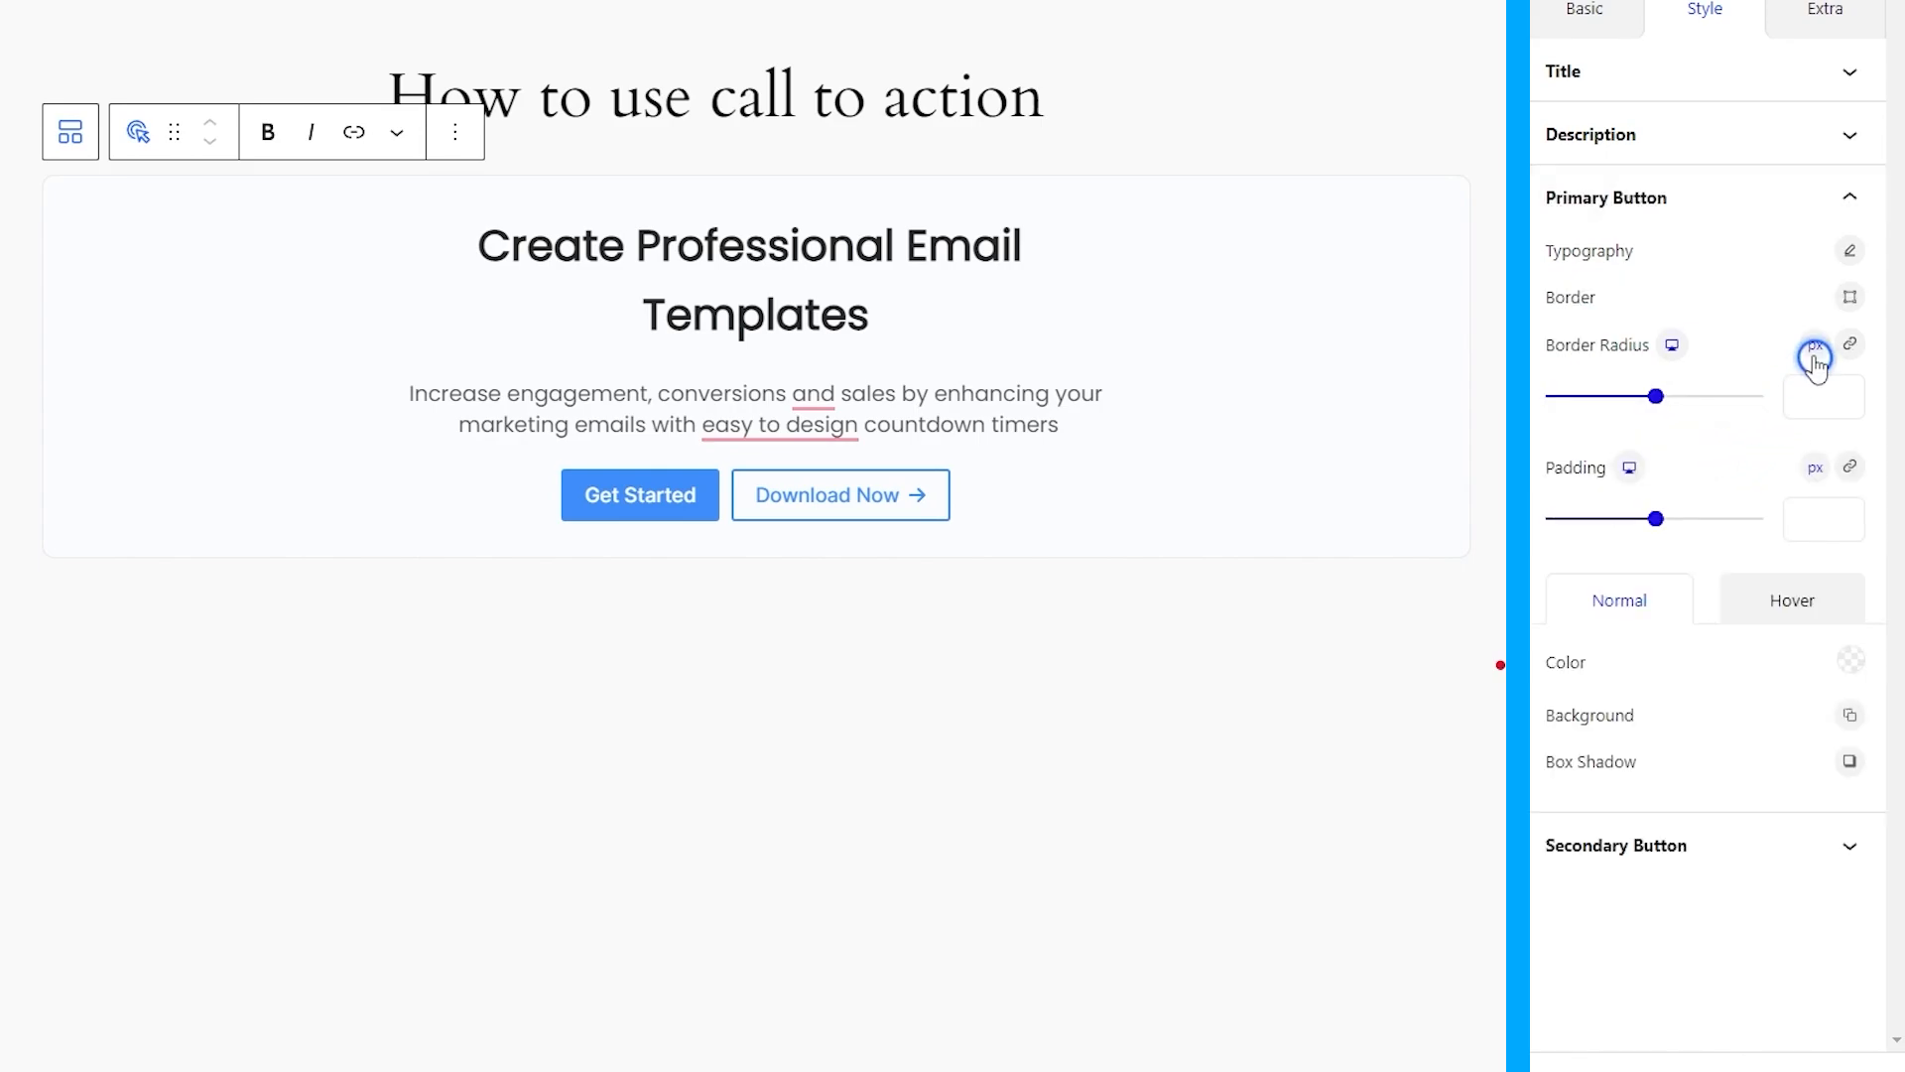
left_click(1847, 254)
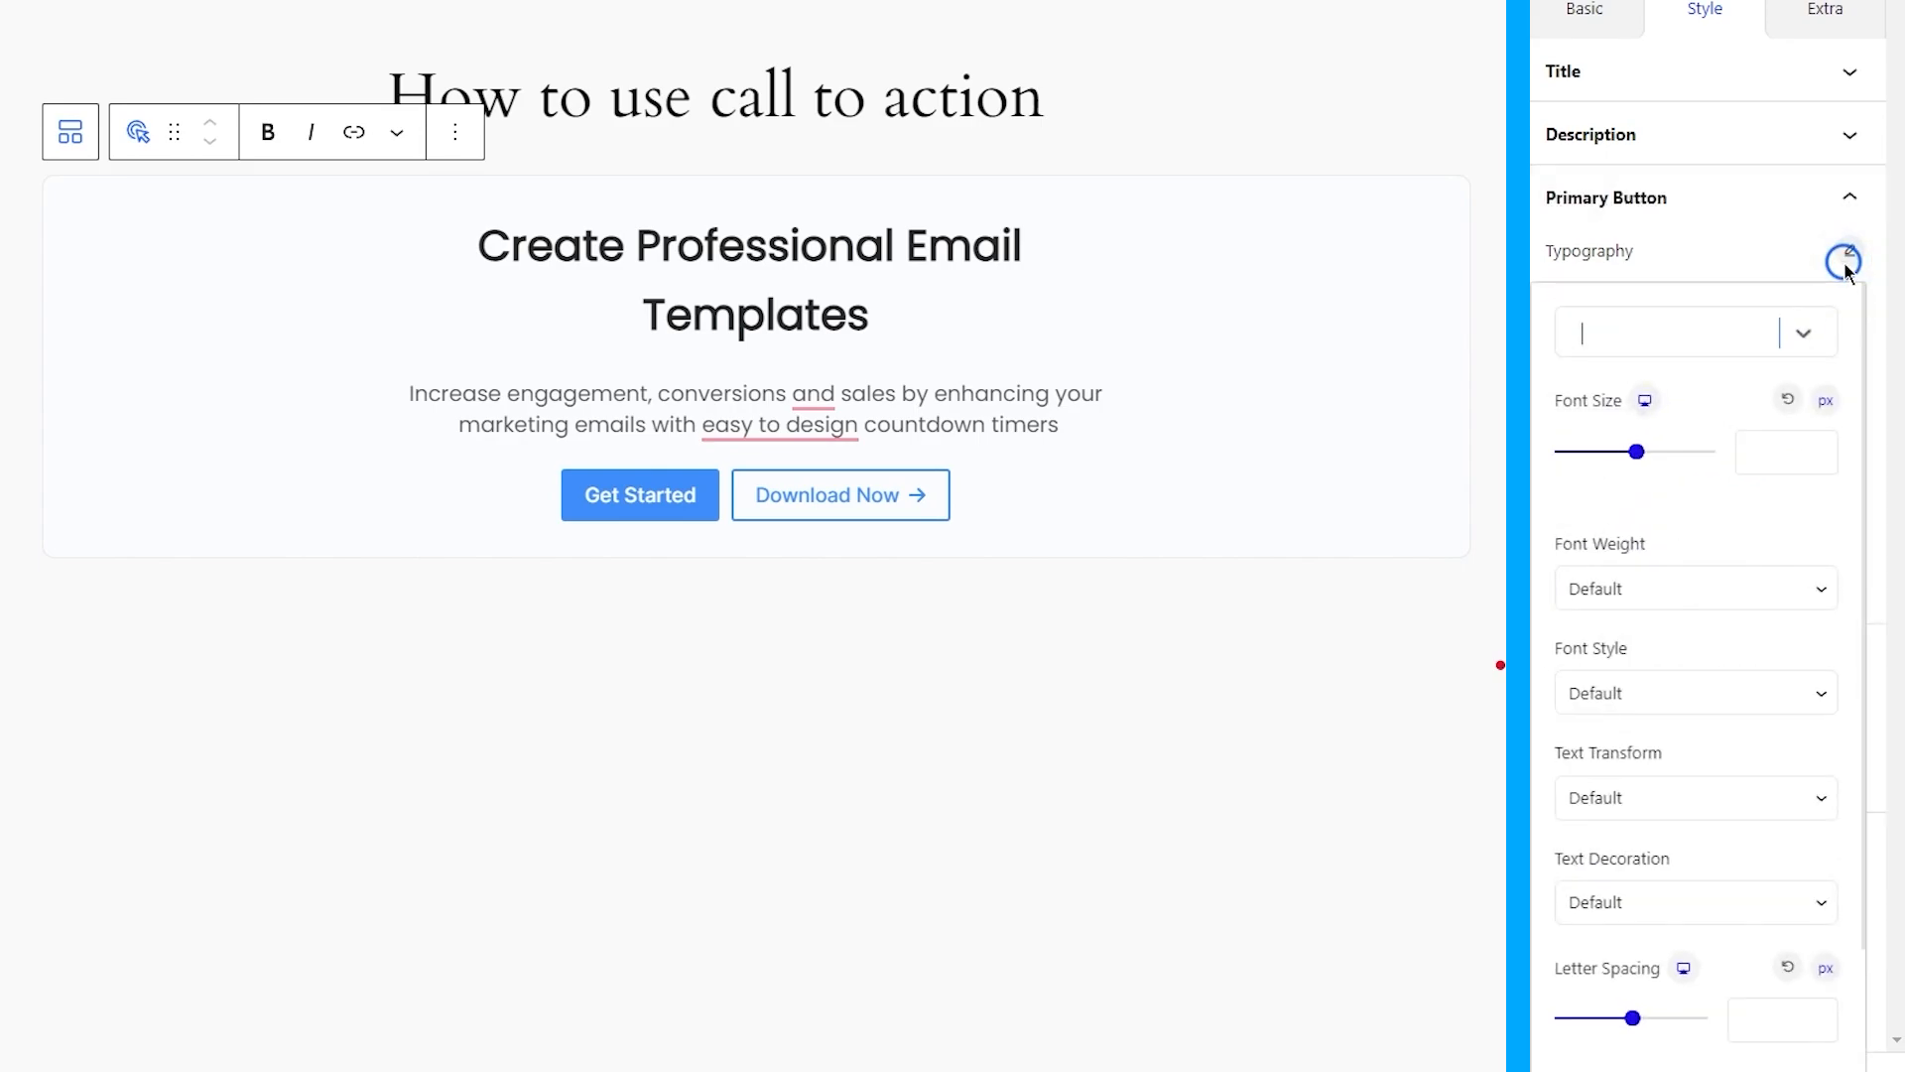
type("popp")
key("Return")
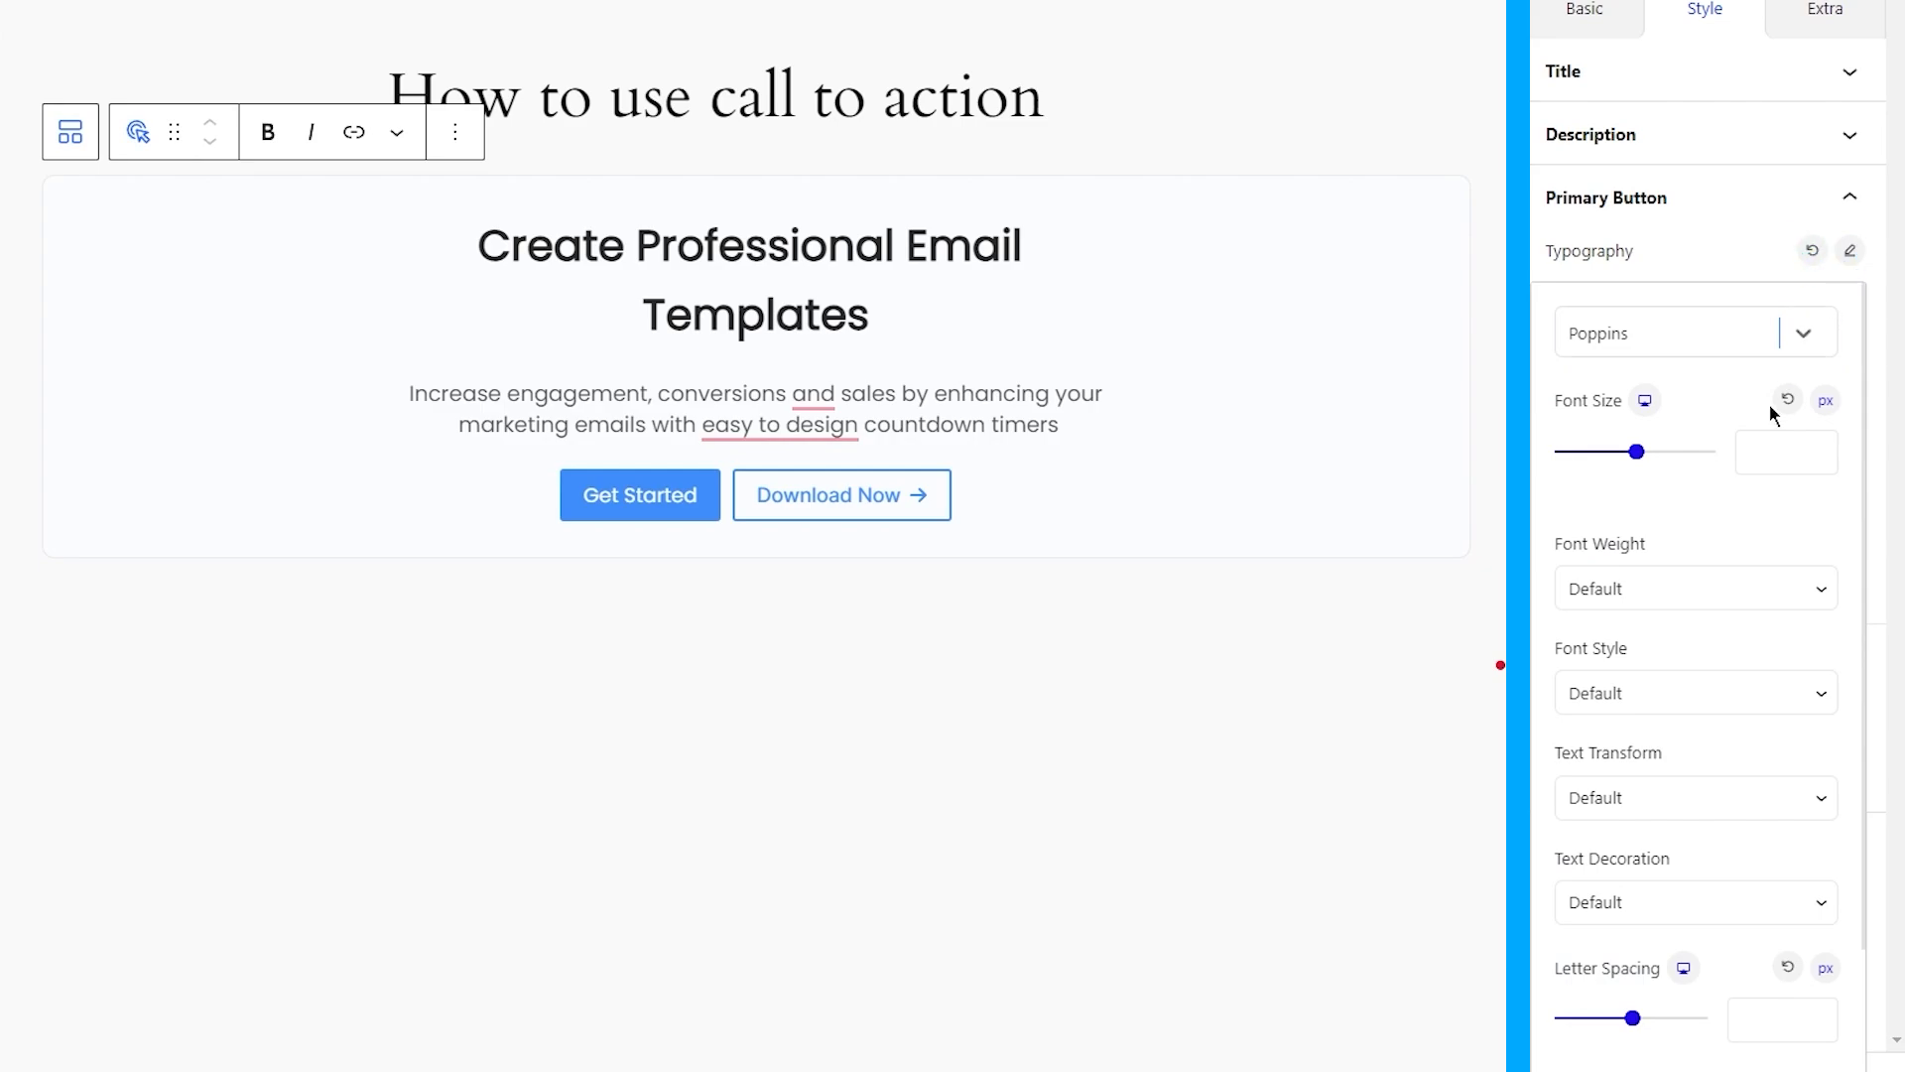
left_click(1760, 456)
type("15")
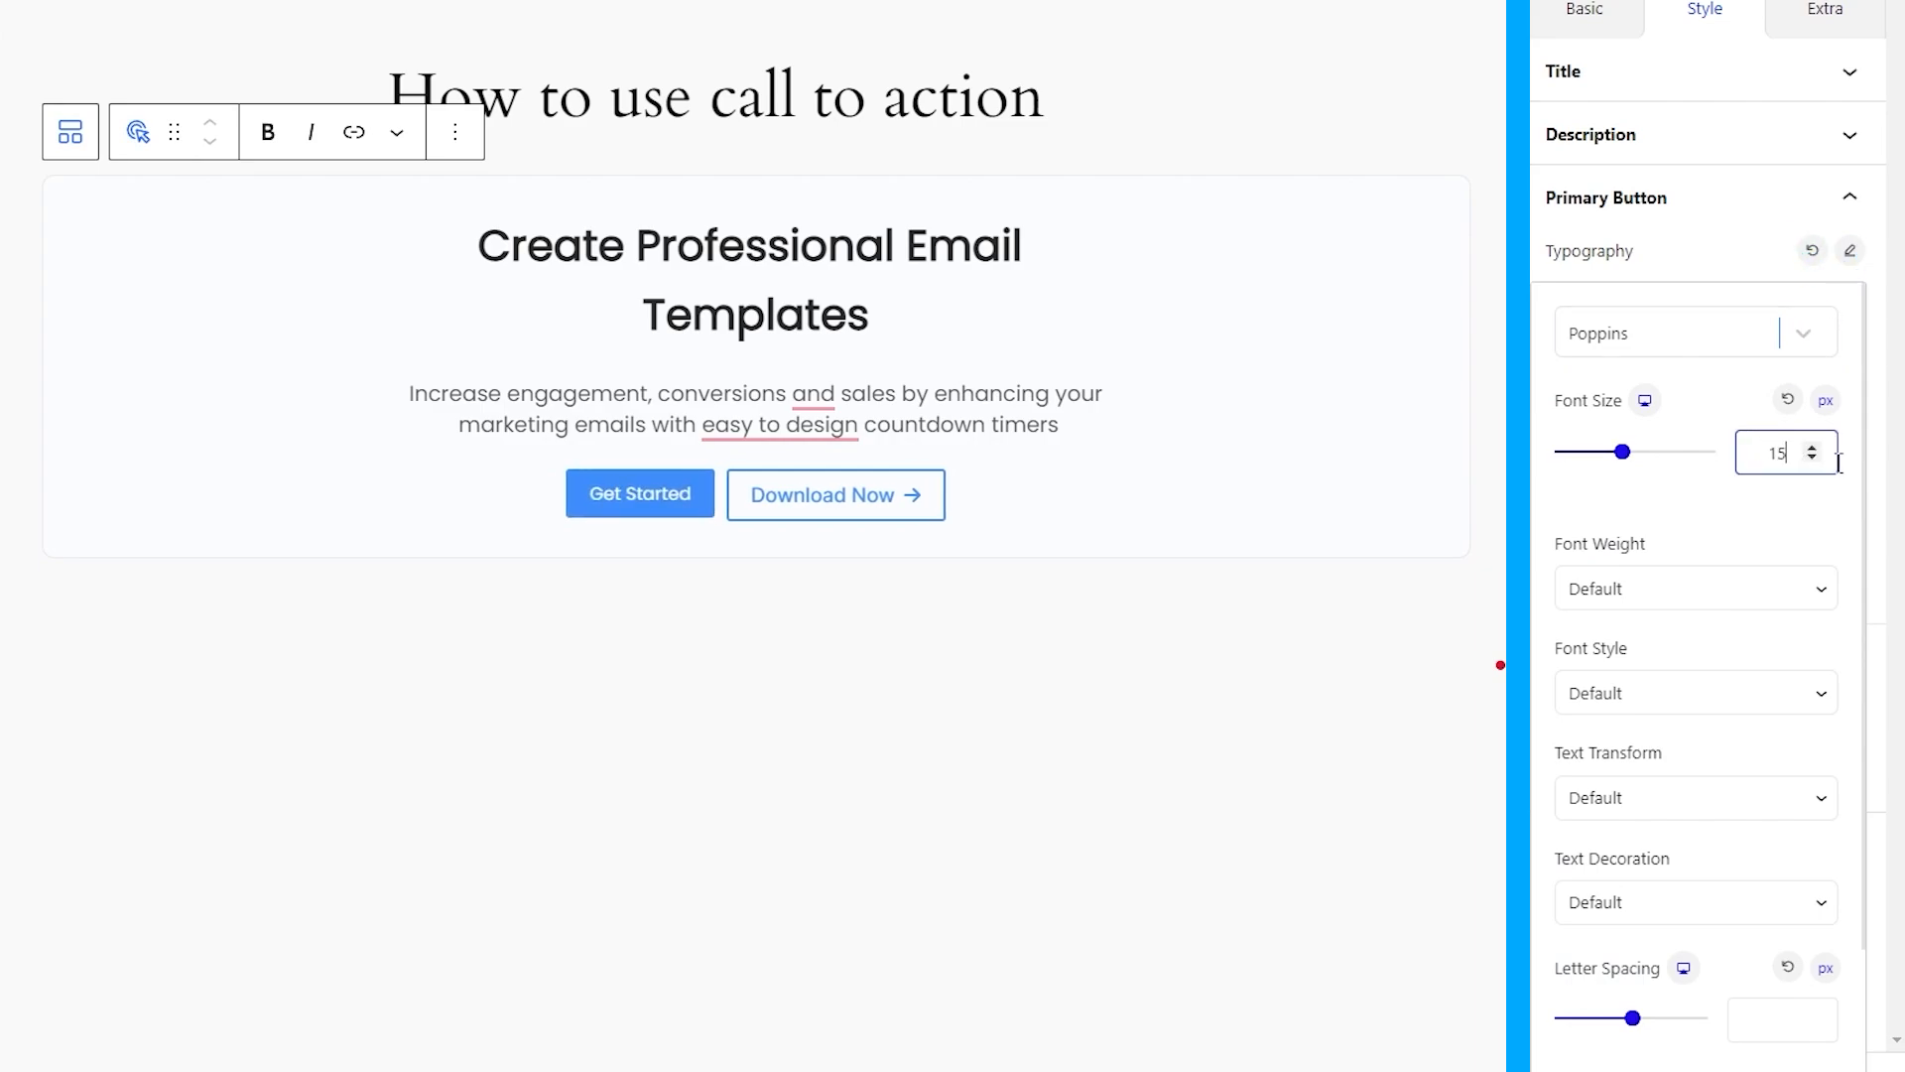
Set the primary button's font weight to 500 and its line height to 1.2 em.
left_click(1667, 591)
left_click(1659, 741)
scroll(1727, 943, "down", 2)
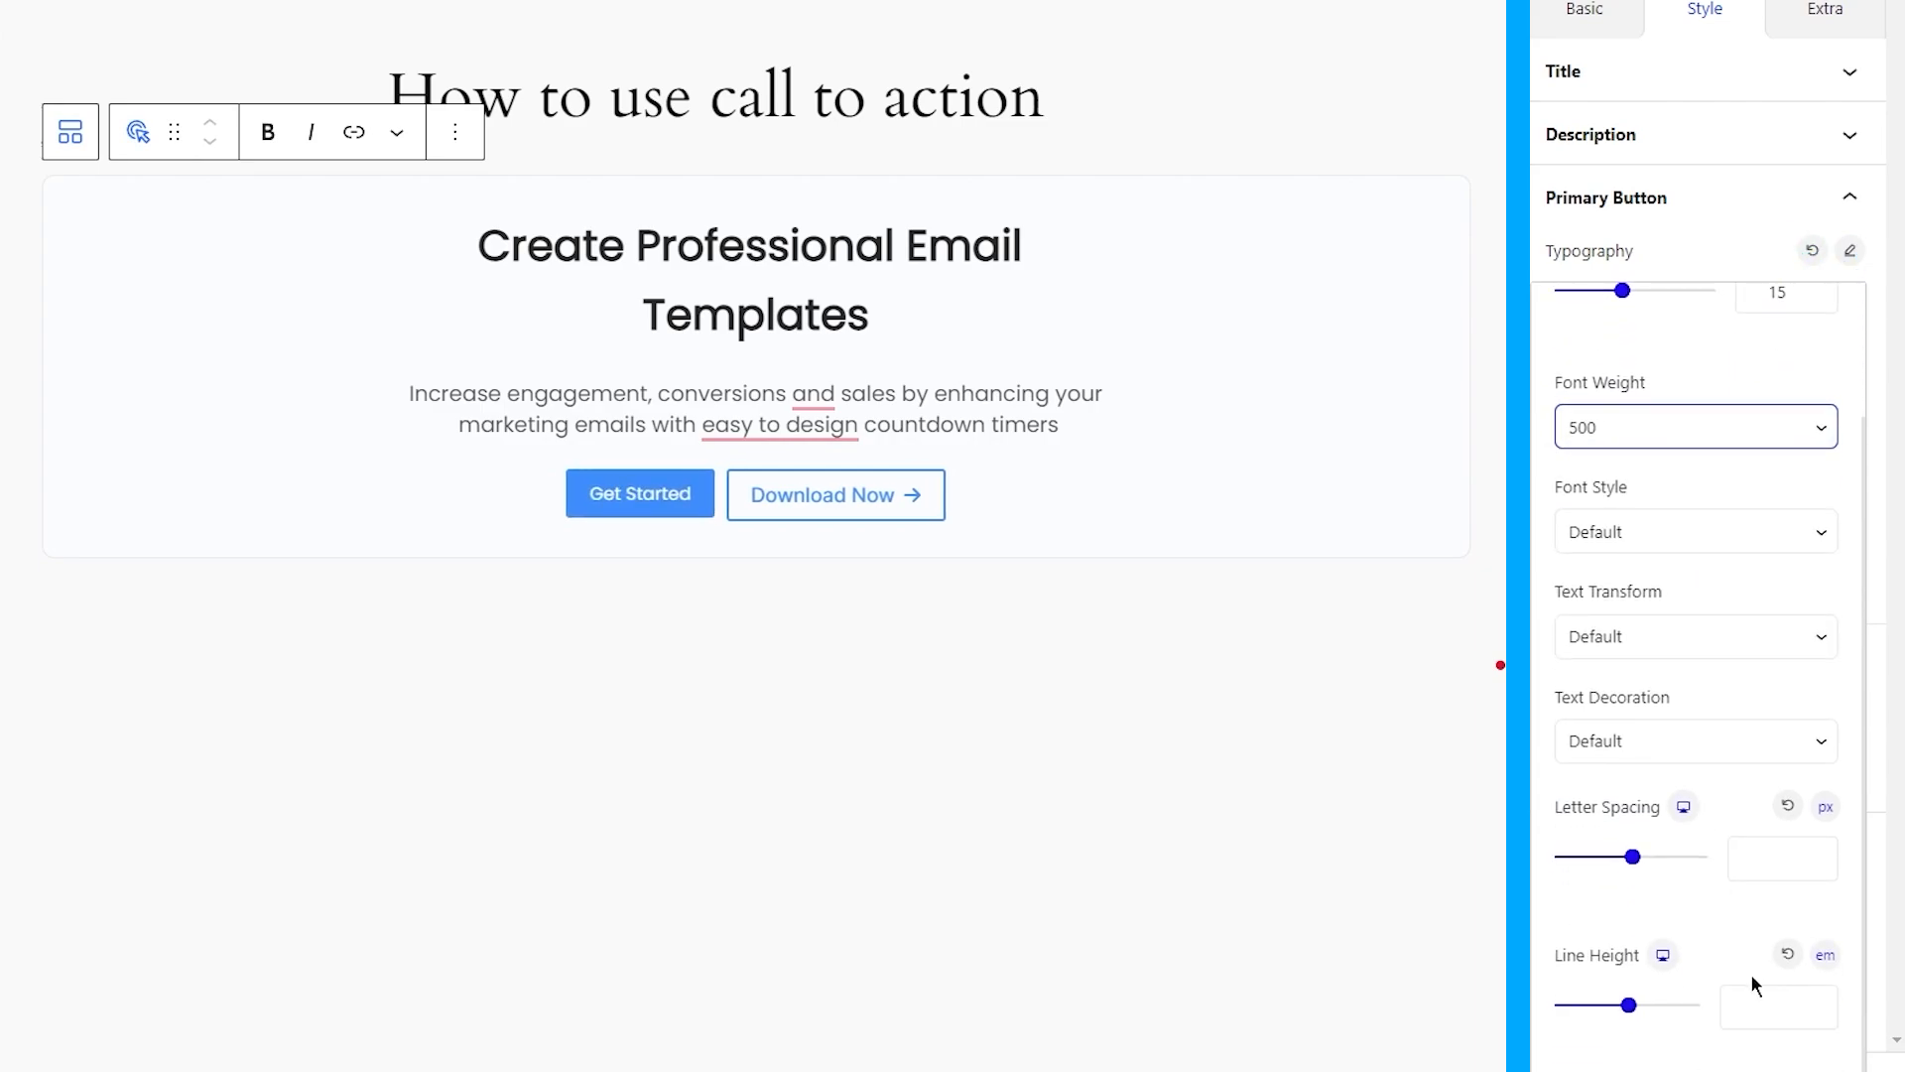
left_click(1754, 1007)
type("1.2")
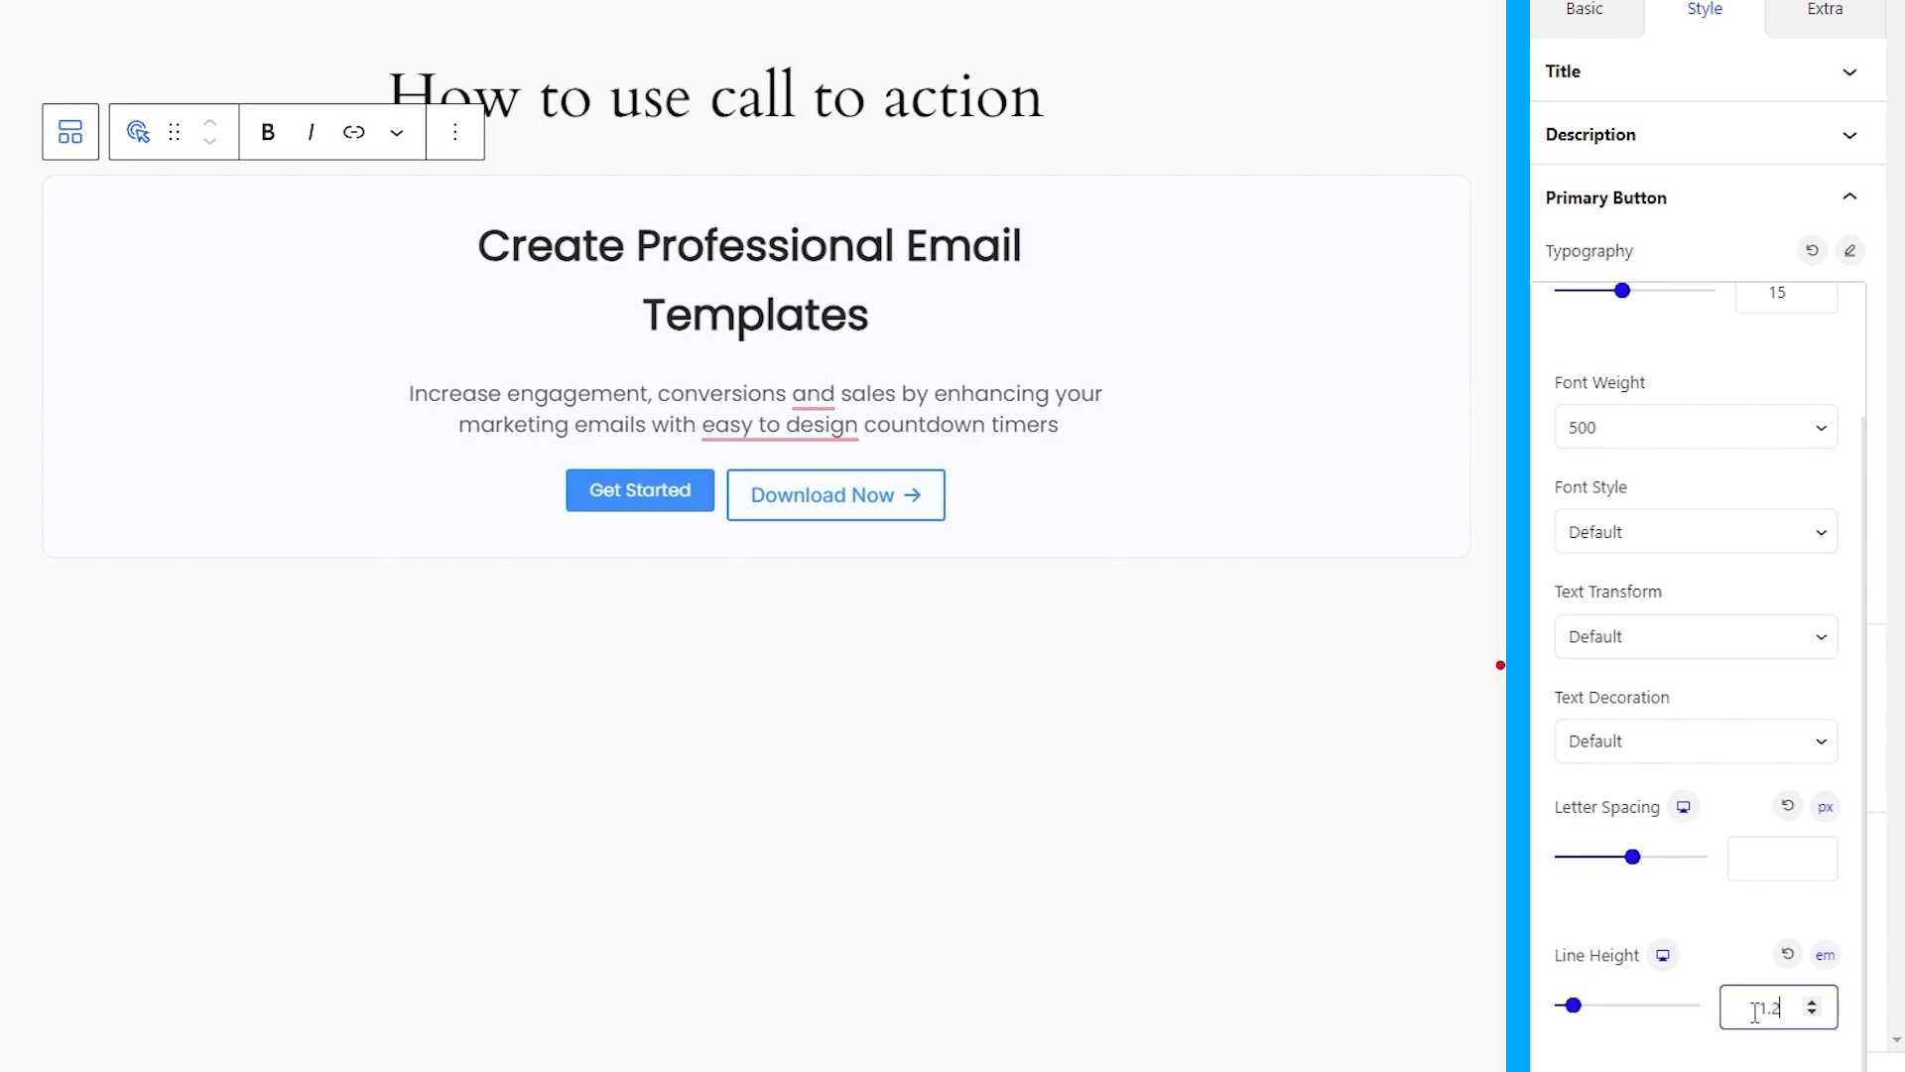
left_click(1759, 265)
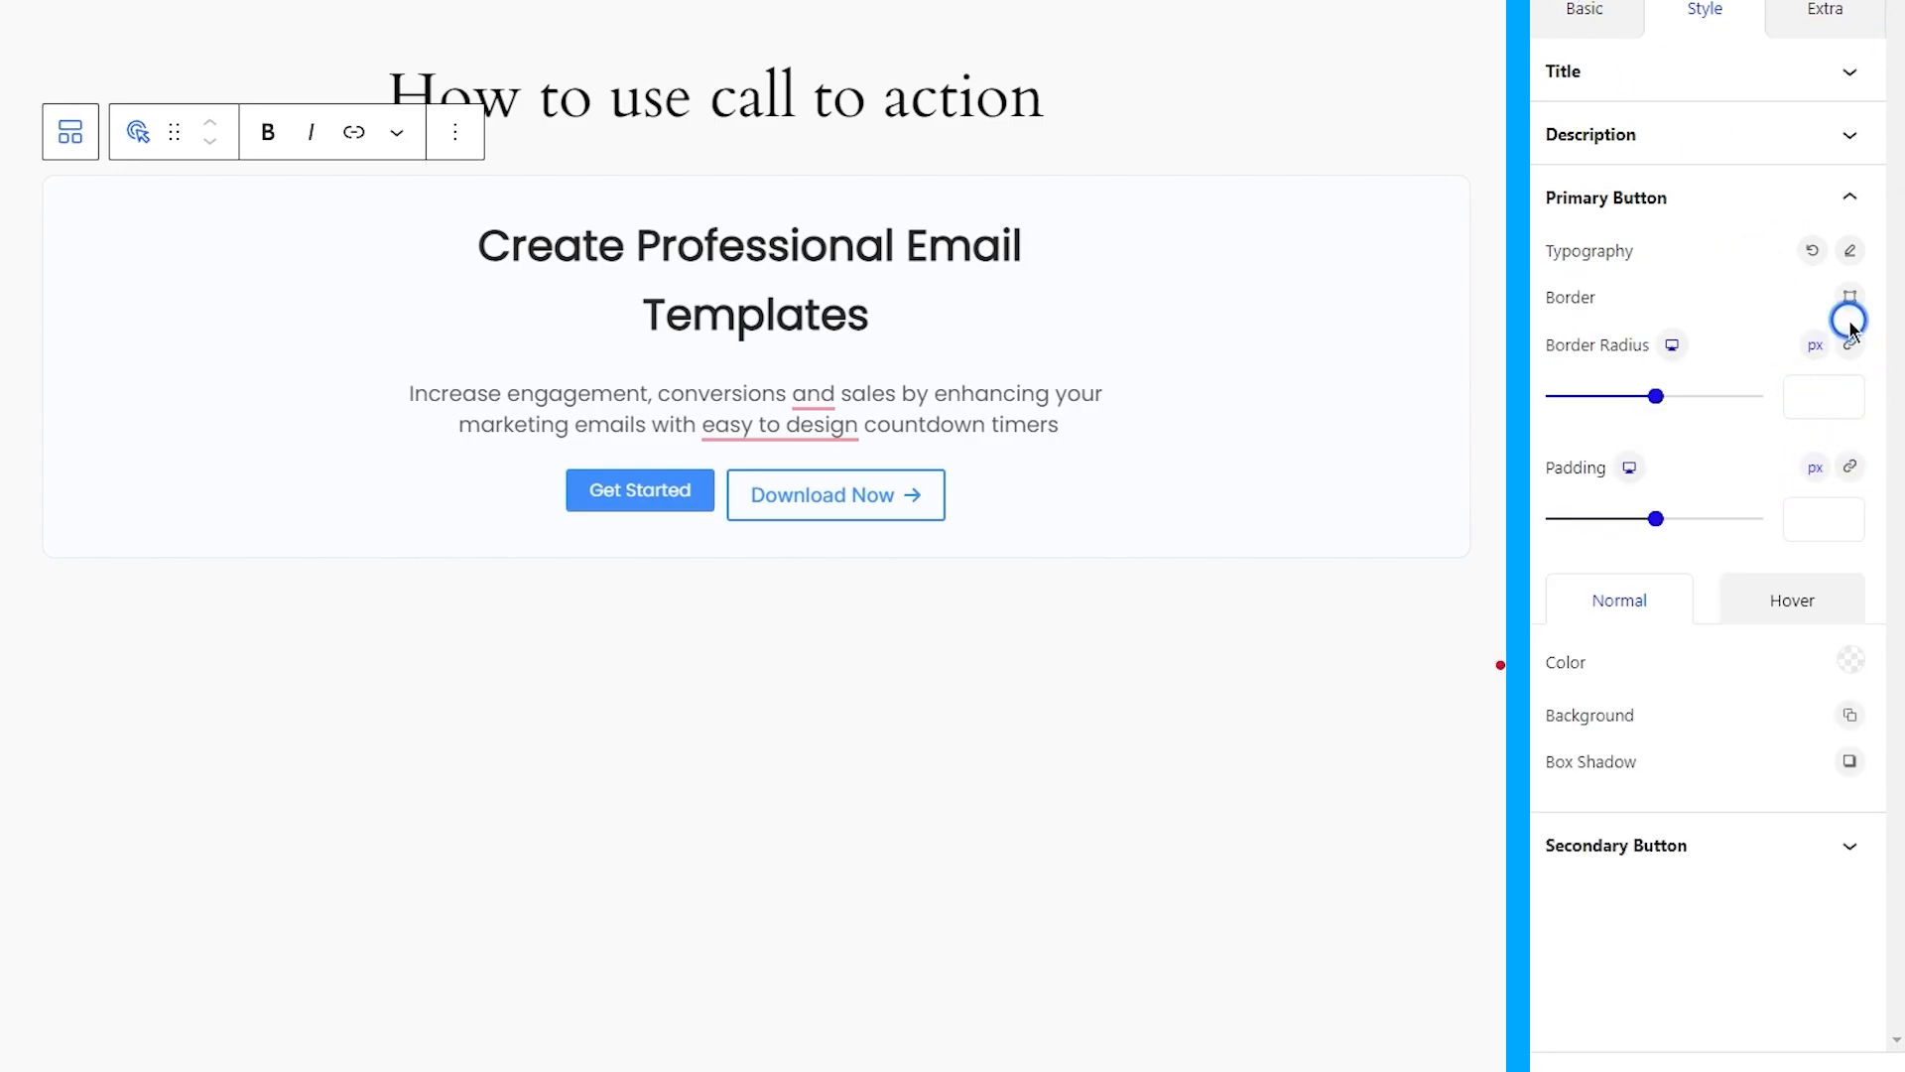
Give the primary button a solid 2 px dark grey border and a border radius of 5 px.
left_click(1849, 293)
left_click(1697, 723)
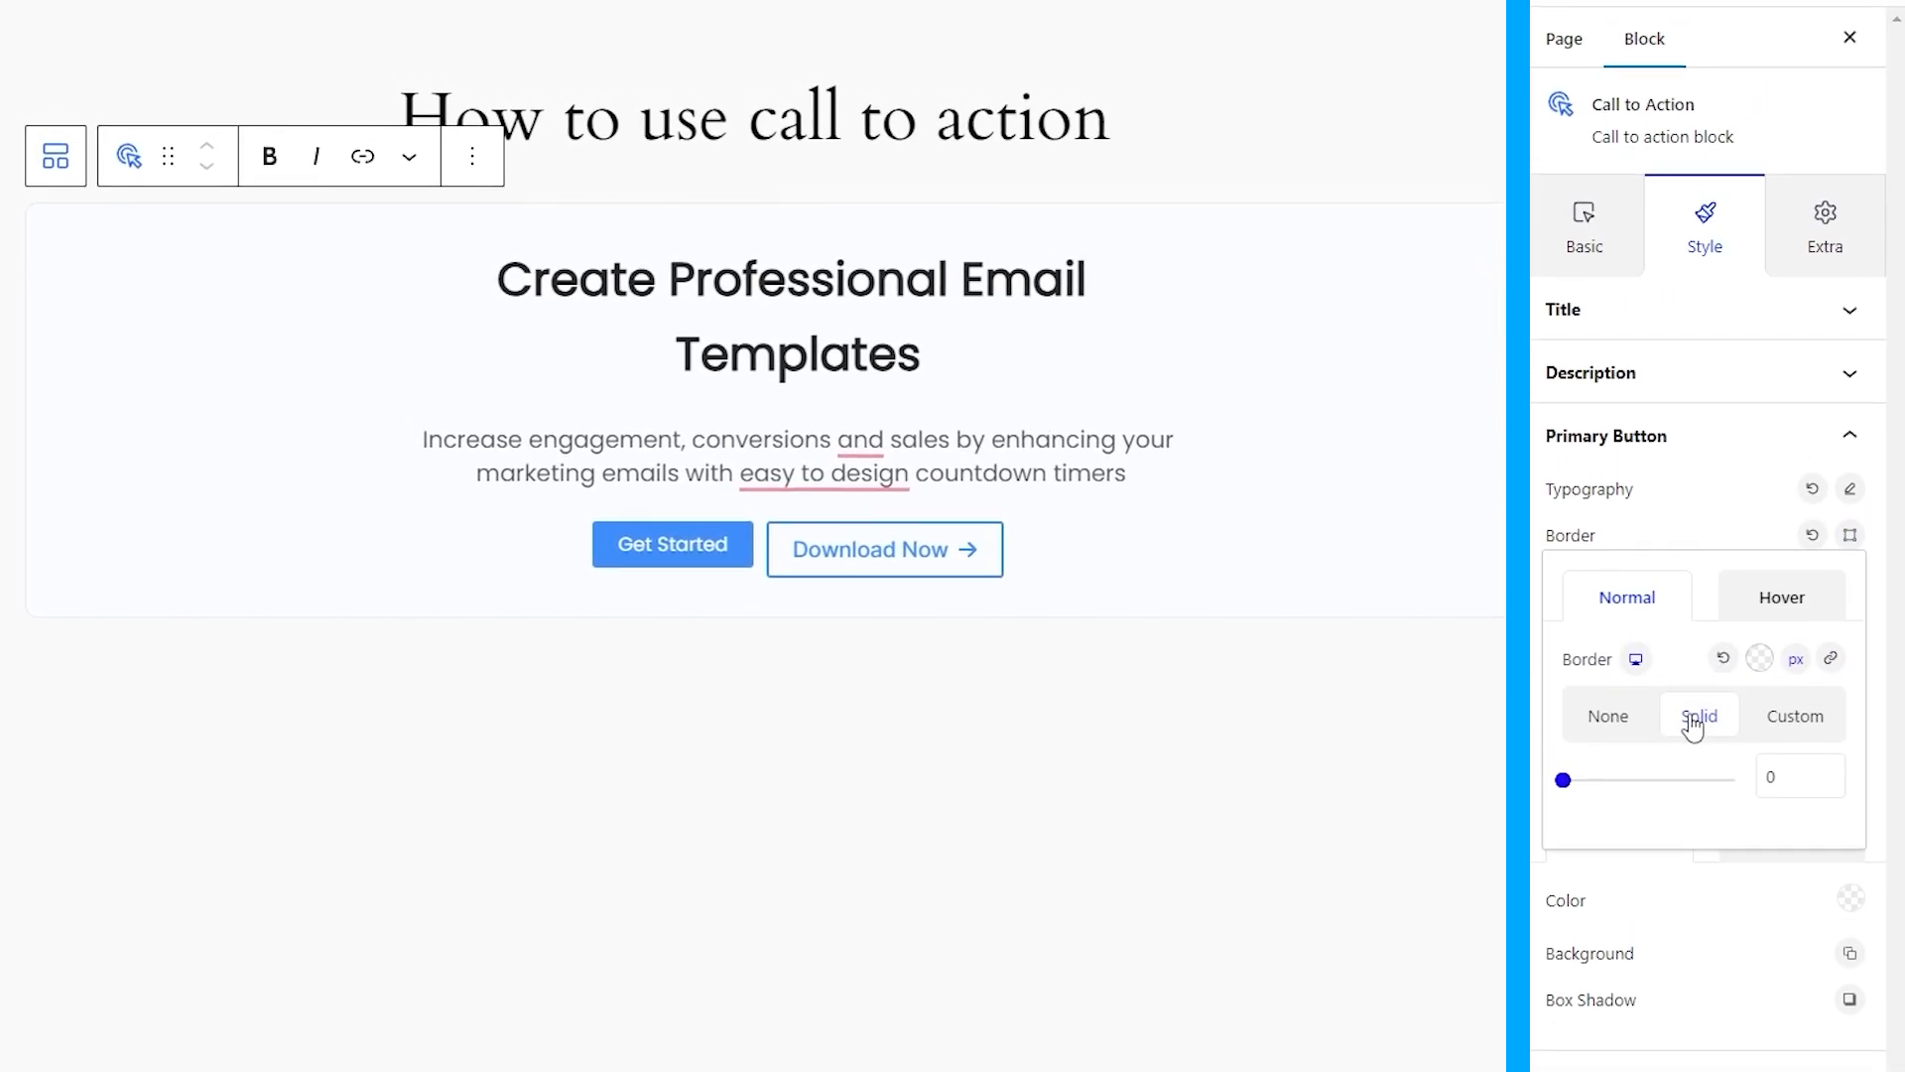
left_click(1758, 666)
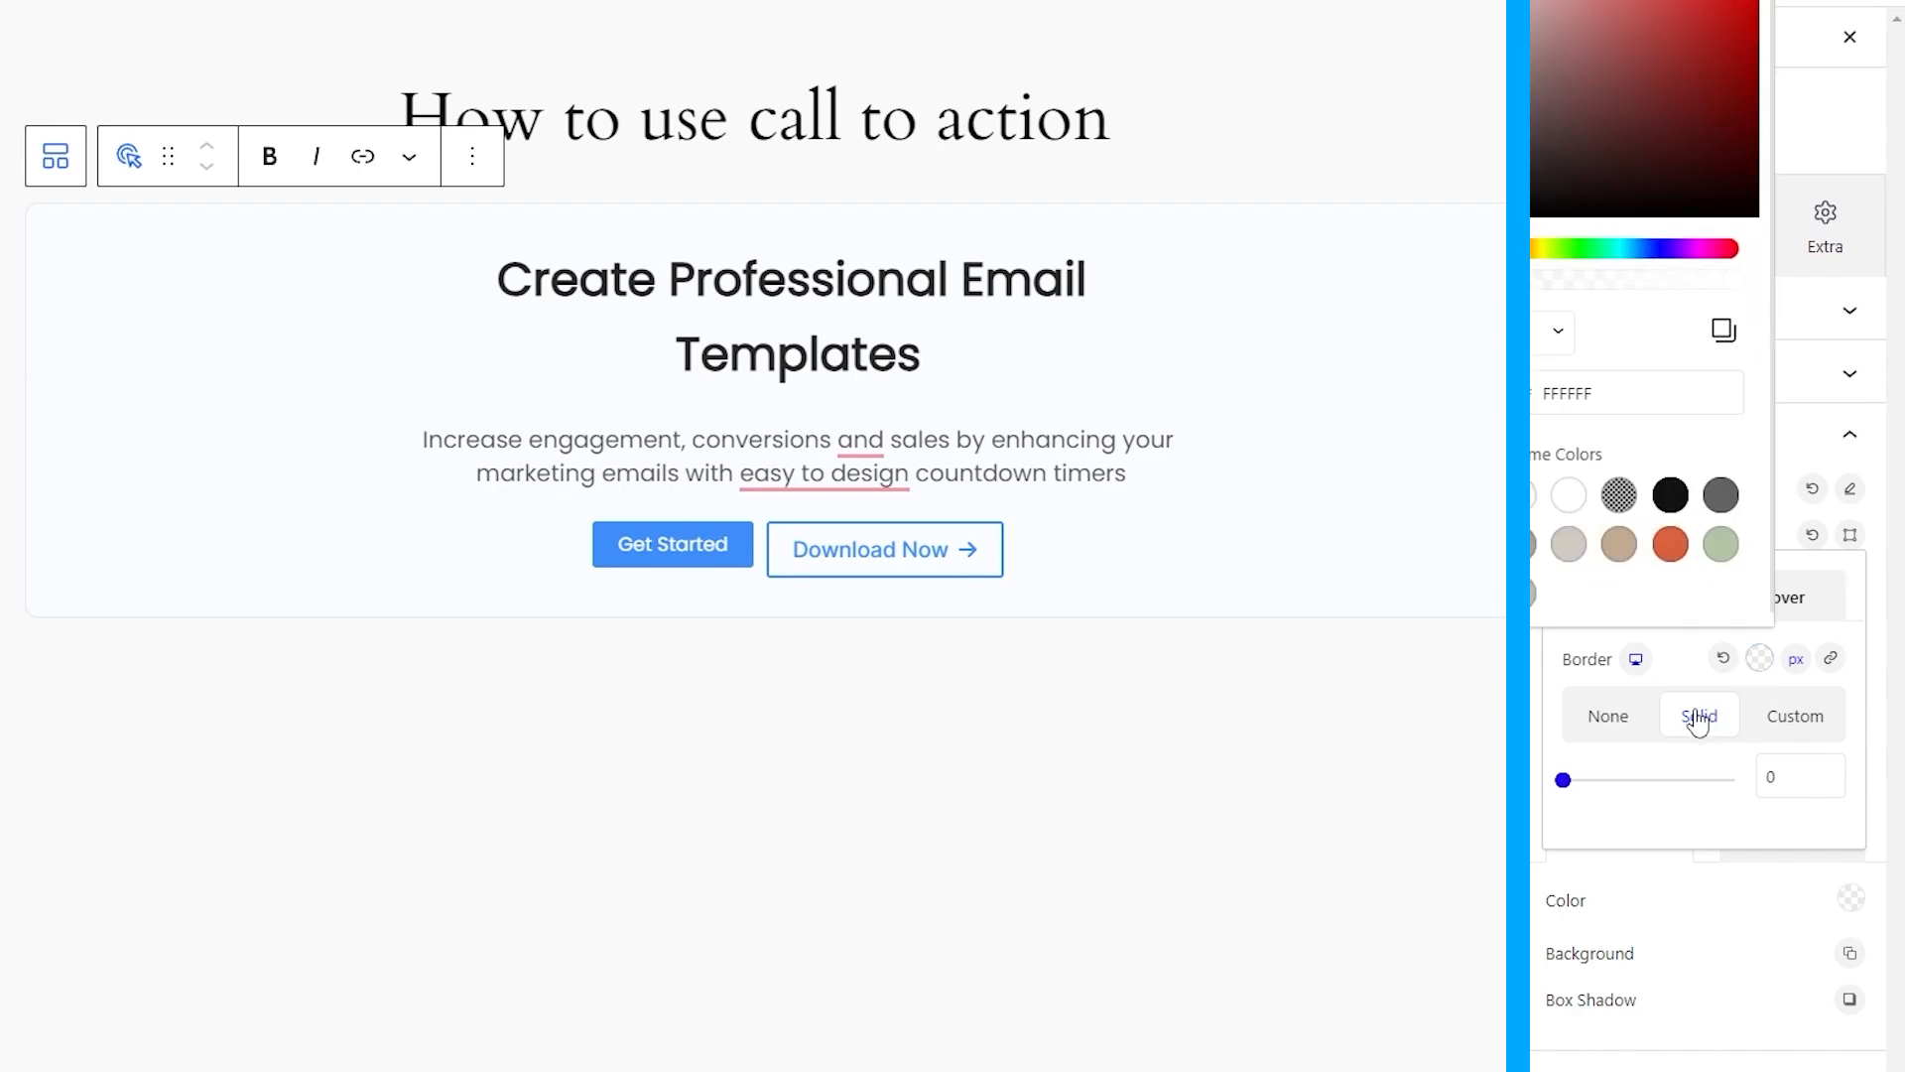
left_click(1604, 146)
left_click(1662, 797)
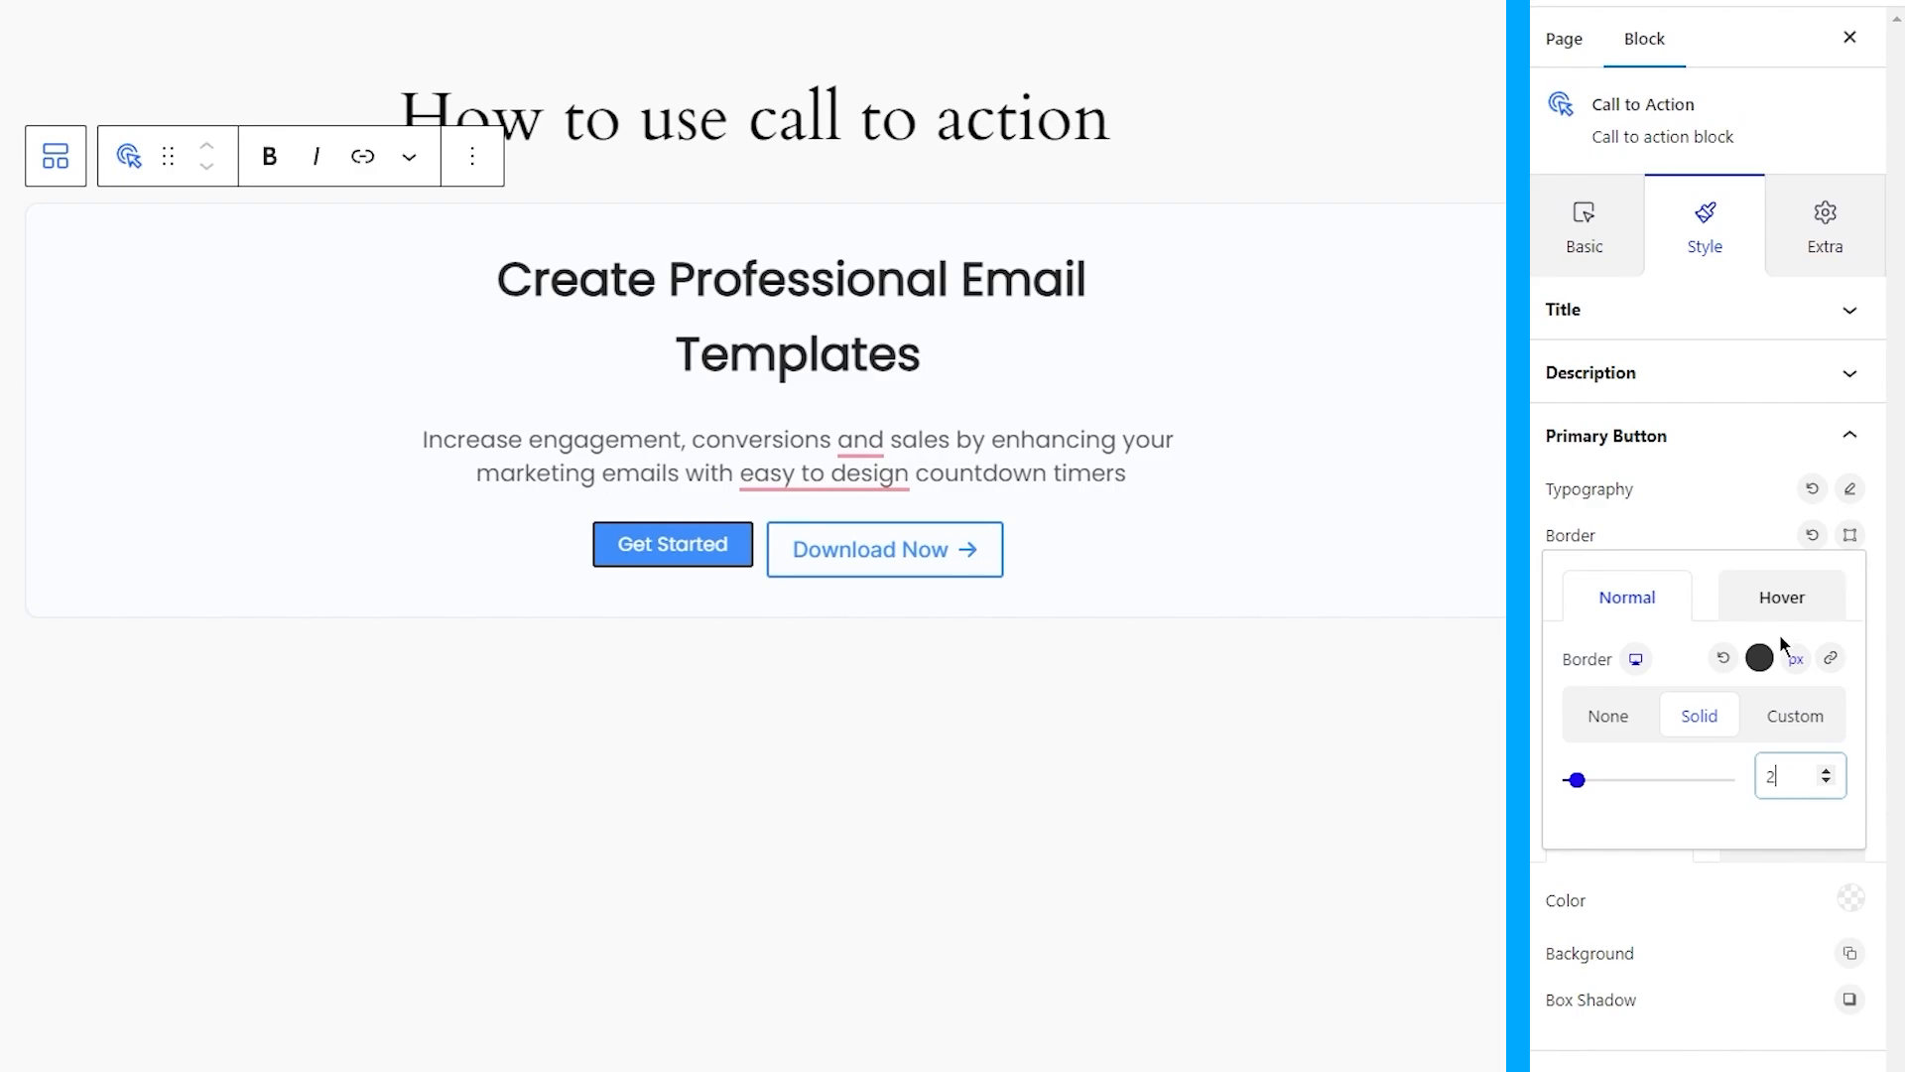
left_click(1742, 533)
left_click(1870, 631)
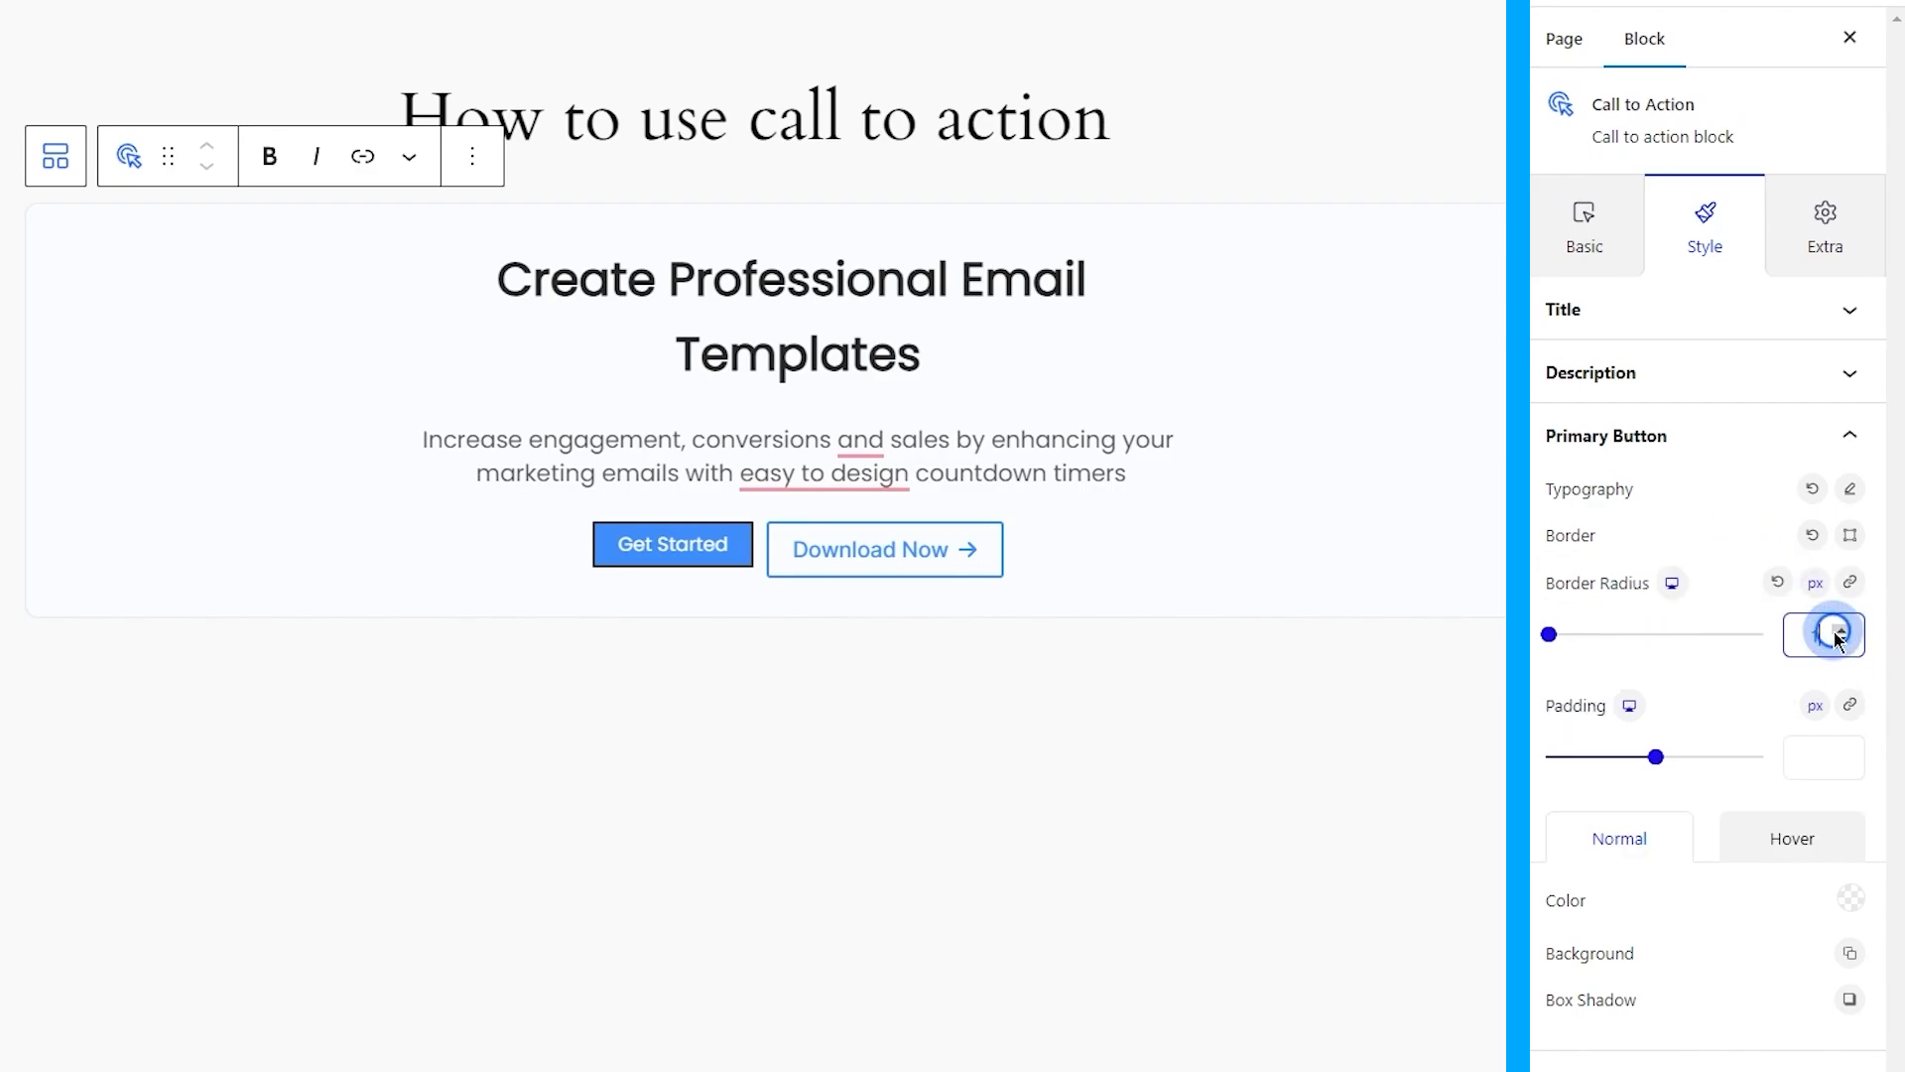
left_click(1817, 634)
Unlink the primary button's padding sides and set 16 px for top and bottom and 32 px for right and left.
left_click(1848, 704)
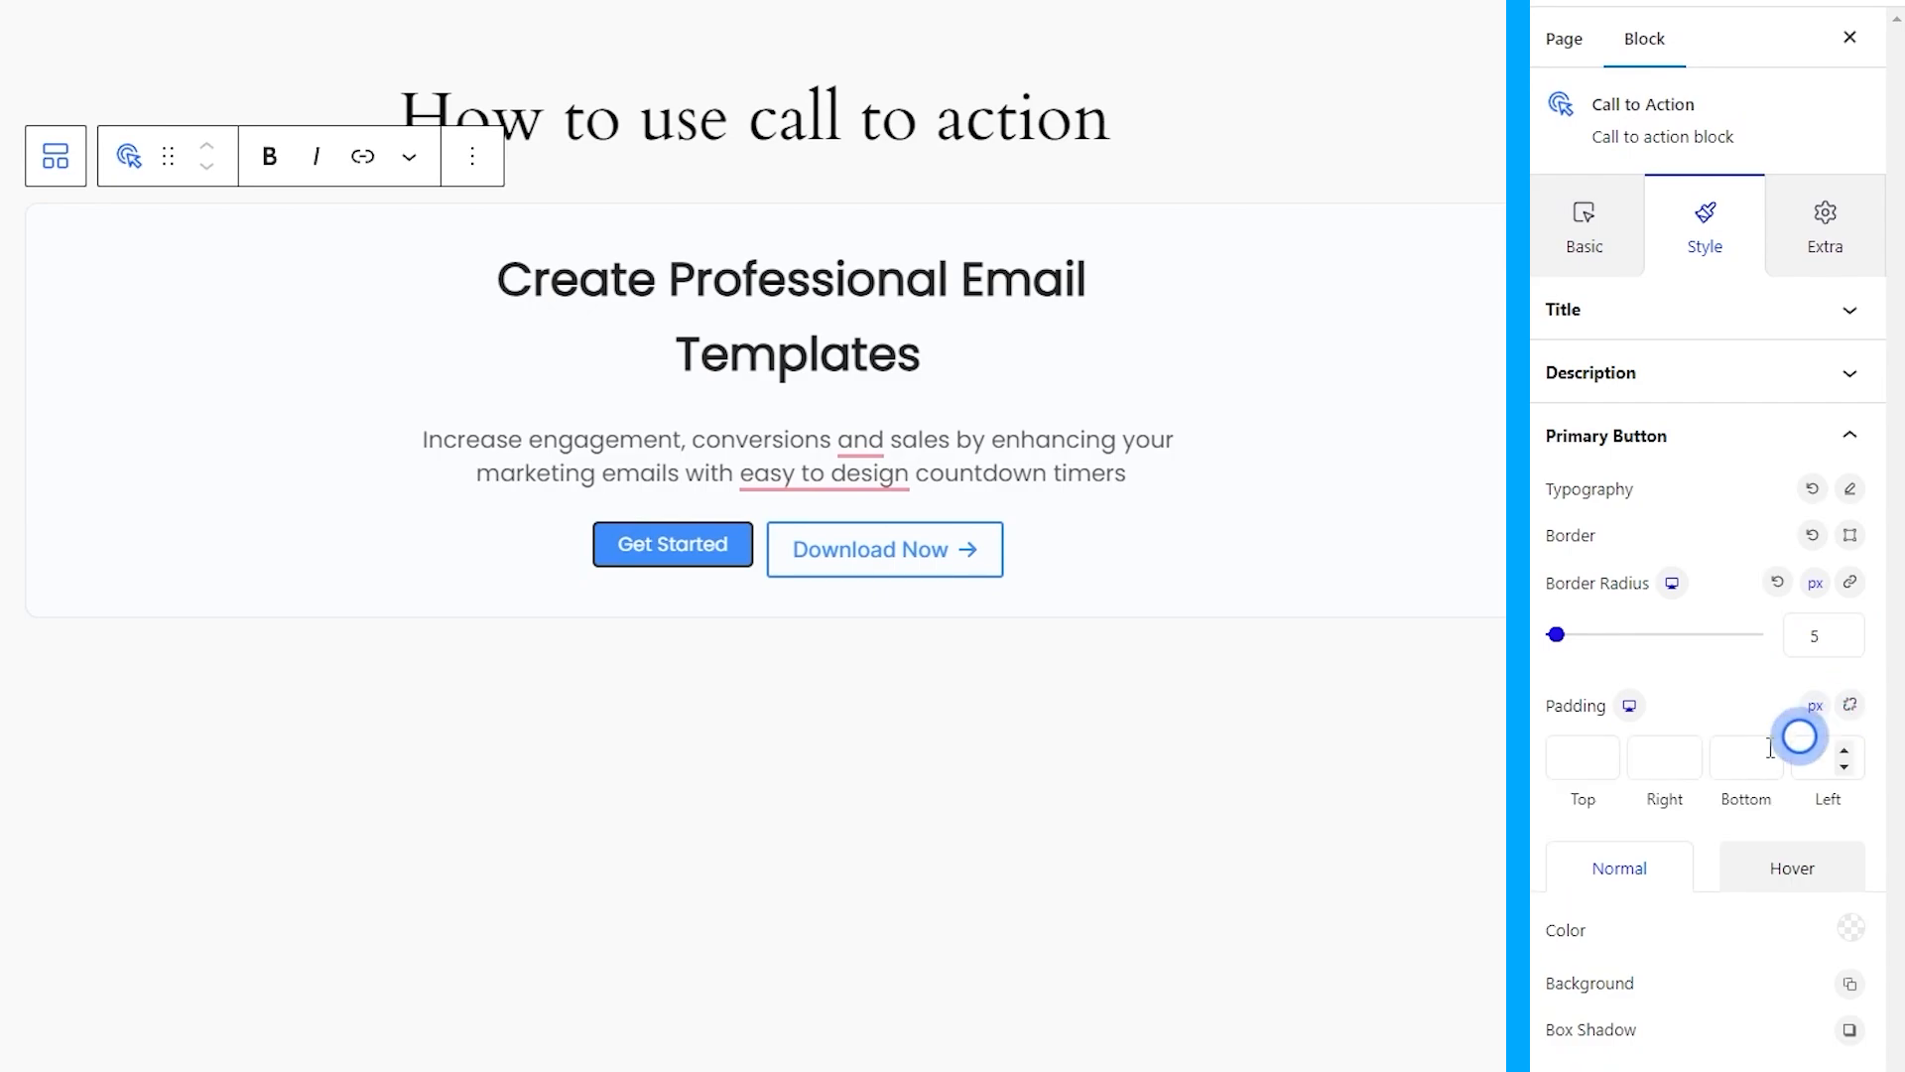
left_click(1565, 758)
type("16")
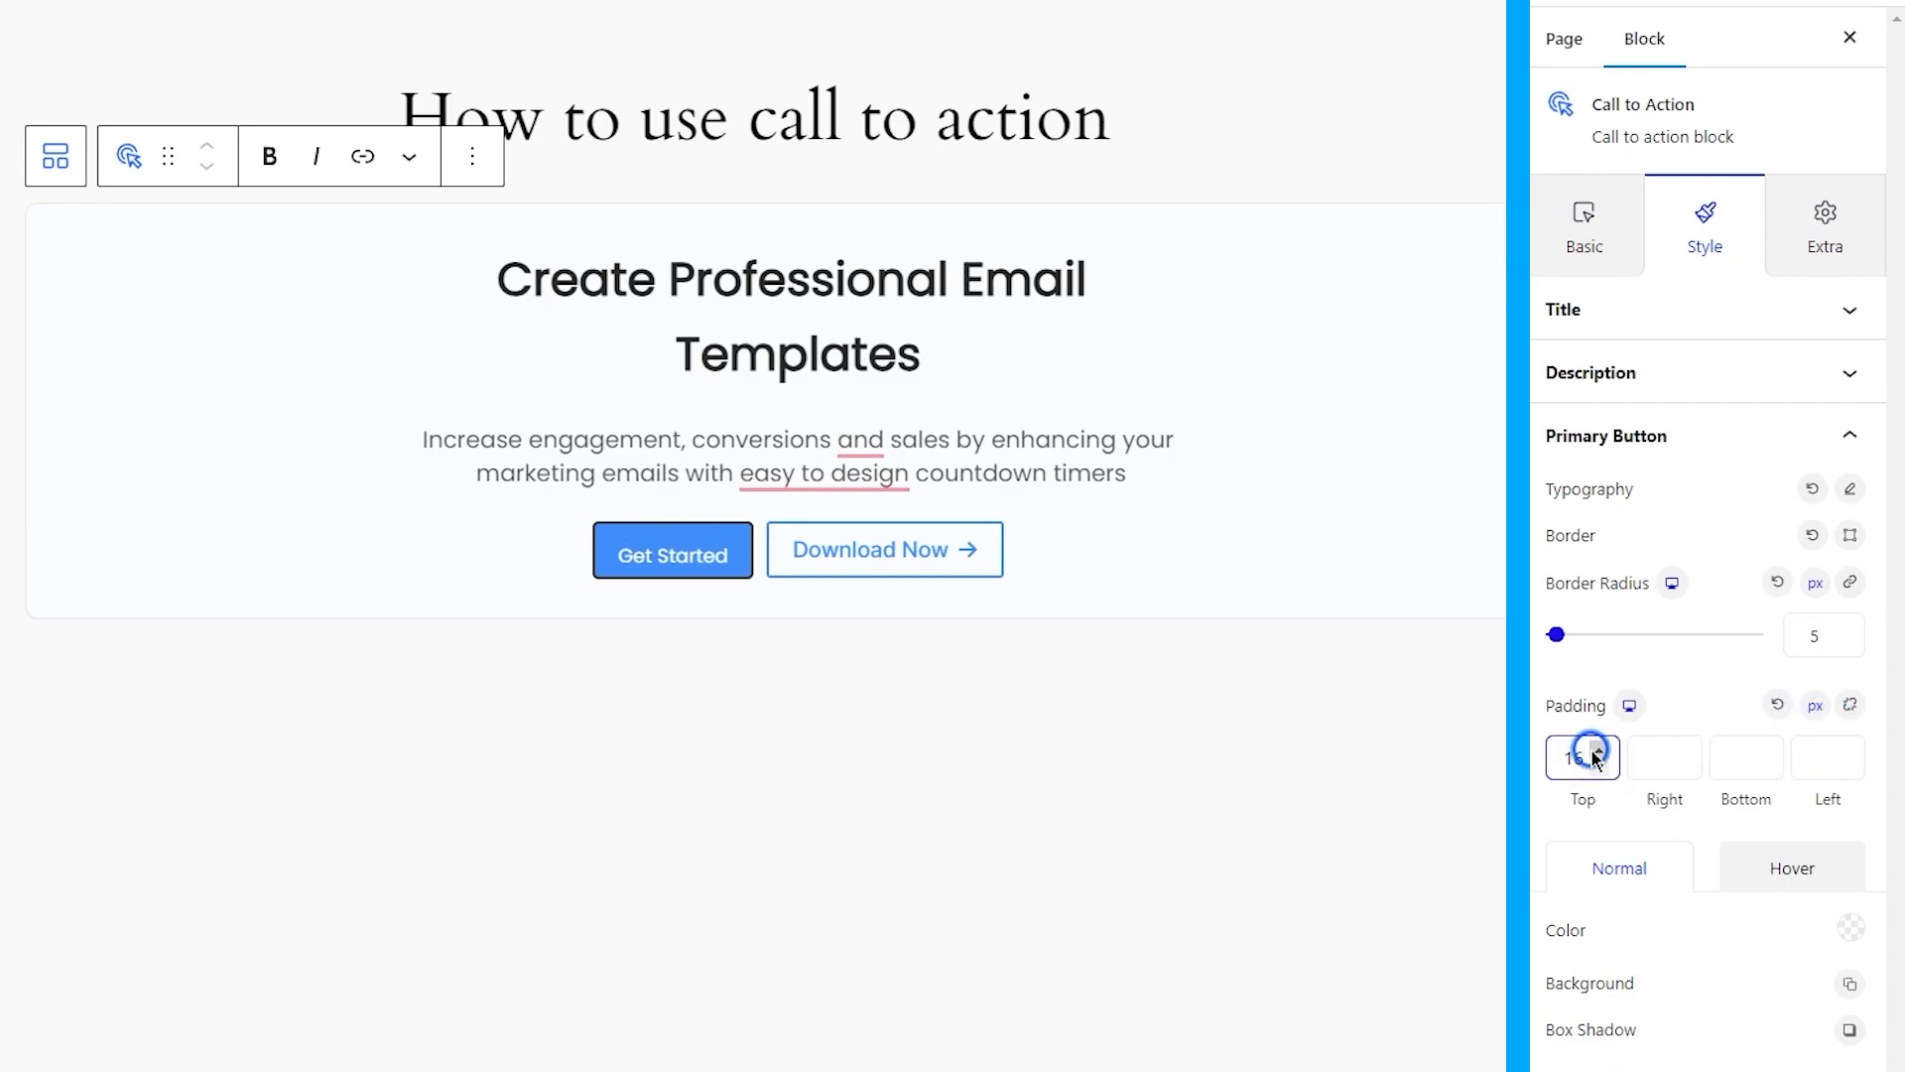
key("Tab")
type("32")
key("Tab")
type("16")
key("Tab")
scroll(1591, 757, "down", 1)
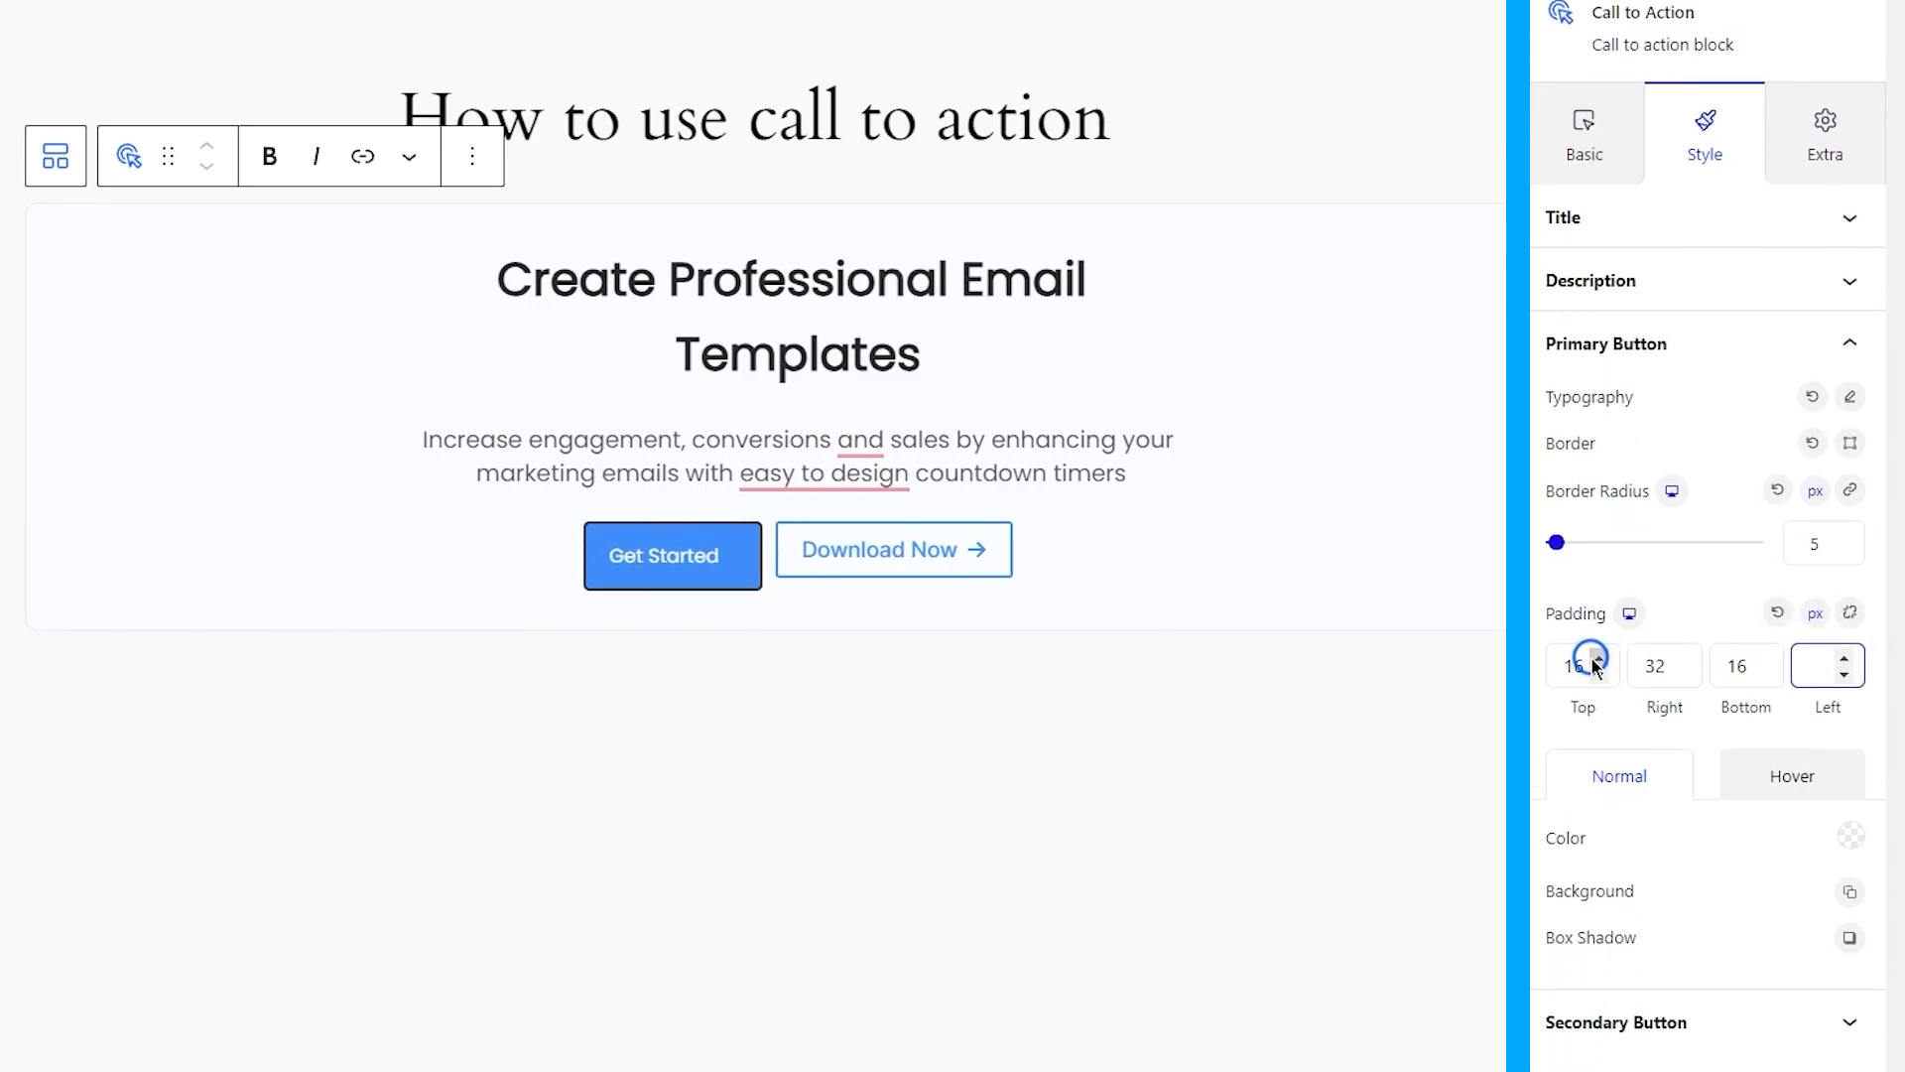
scroll(1591, 664, "down", 1)
type("32")
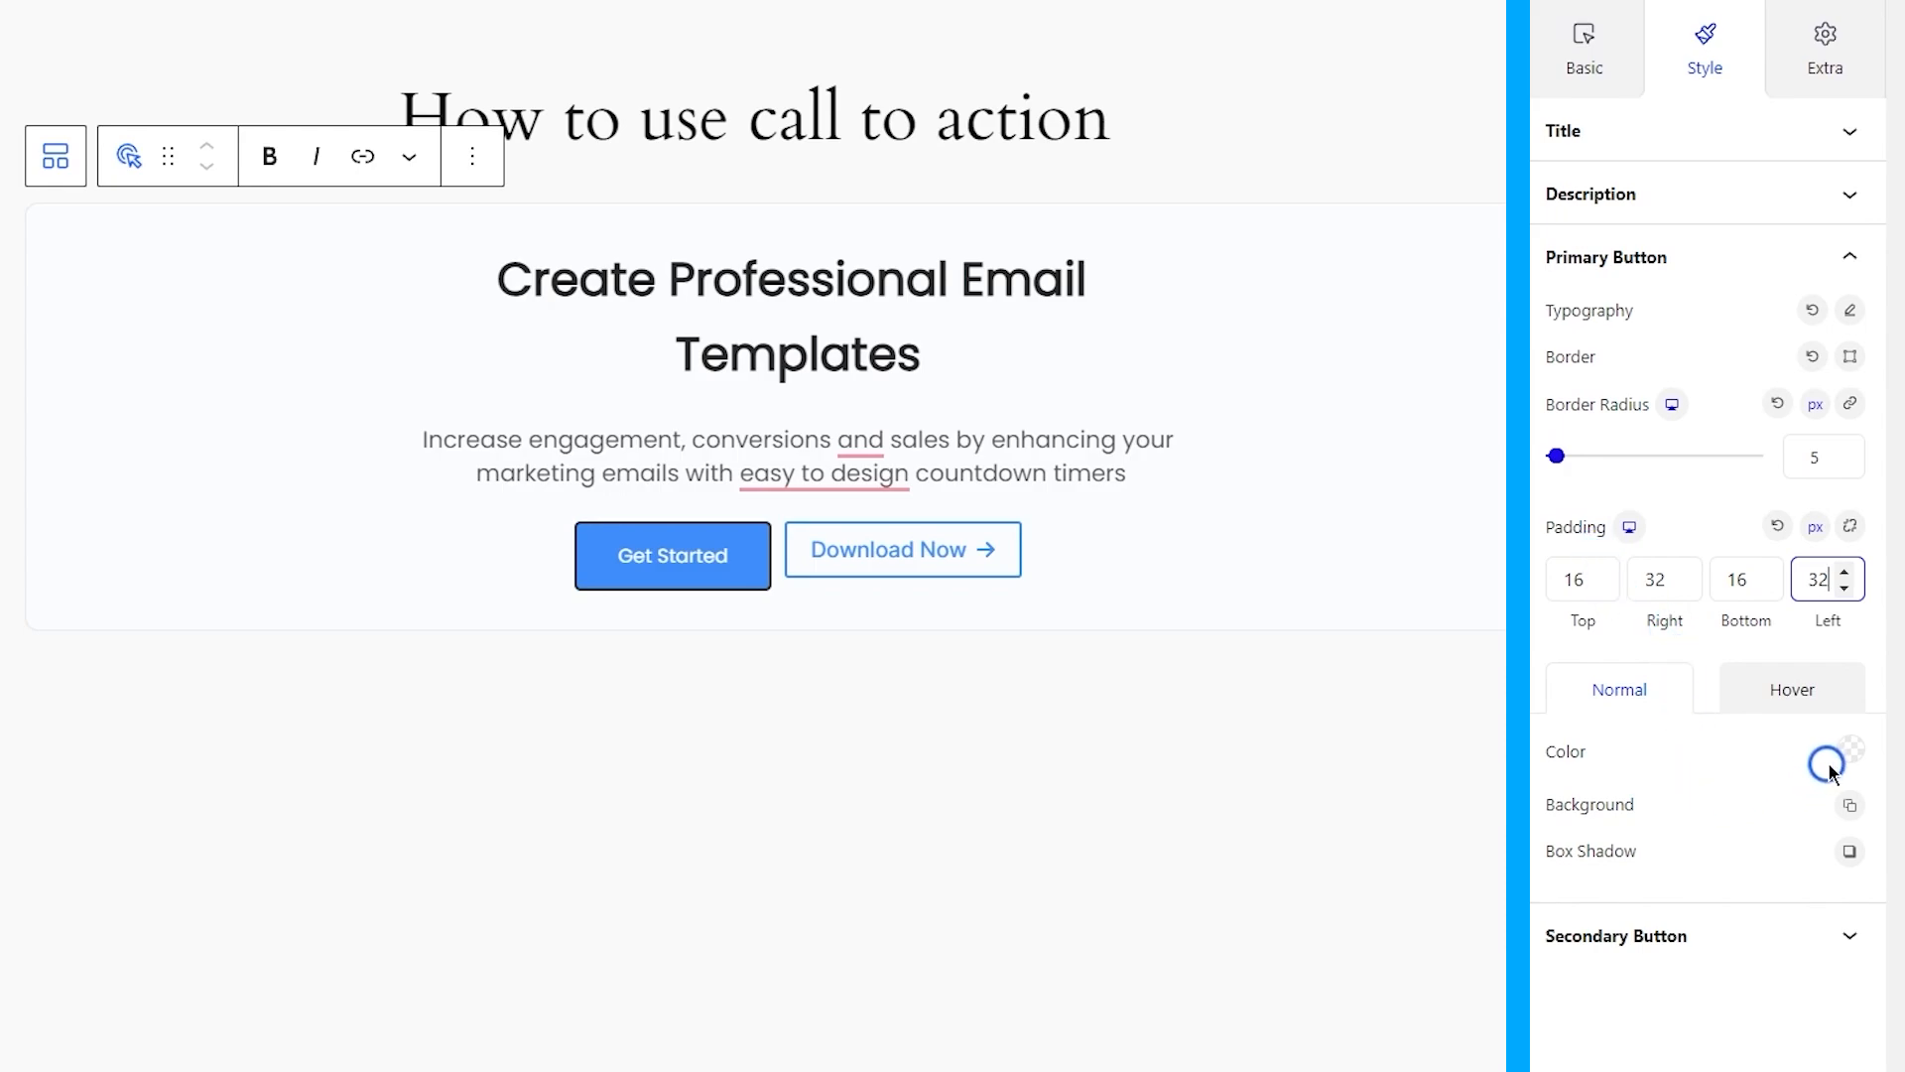
Set the primary button's normal text color to off-white #F9F9F9.
left_click(1830, 764)
left_click_drag(1658, 276, 1538, 60)
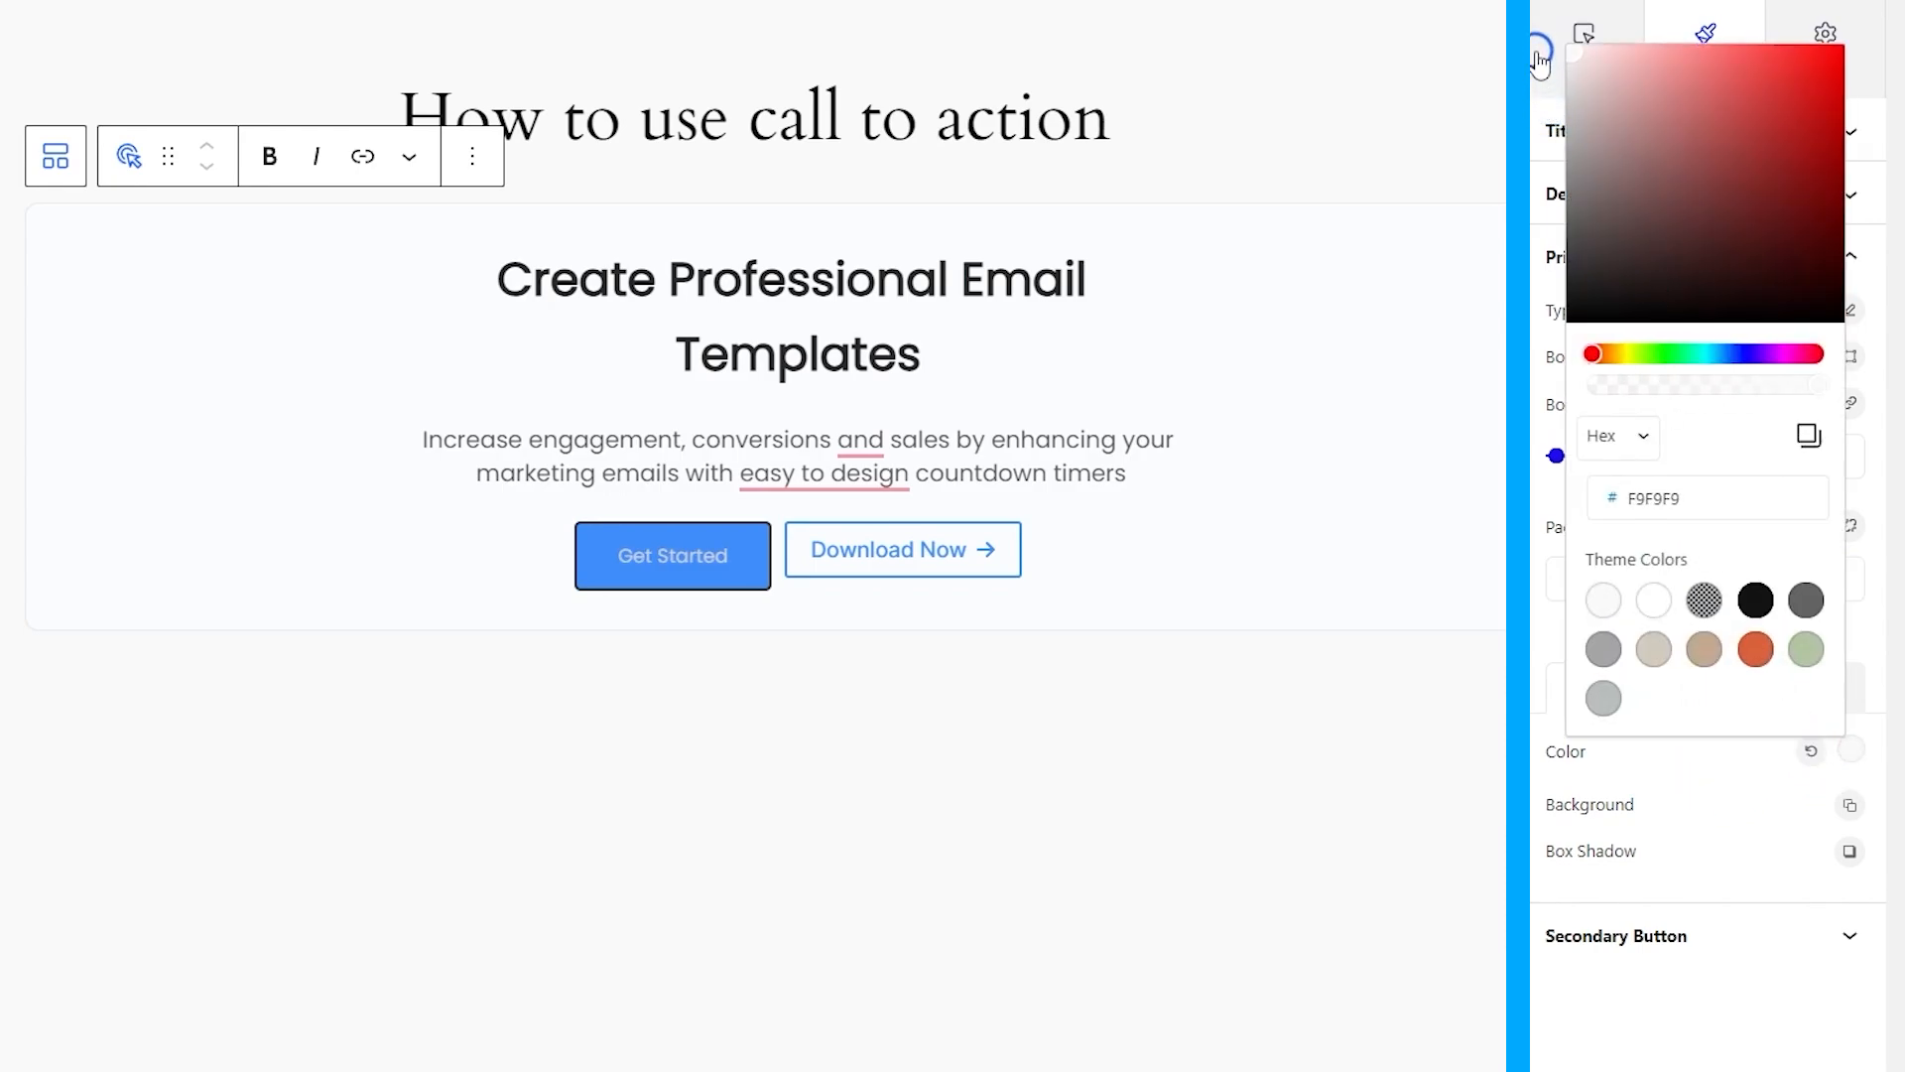
left_click(1752, 813)
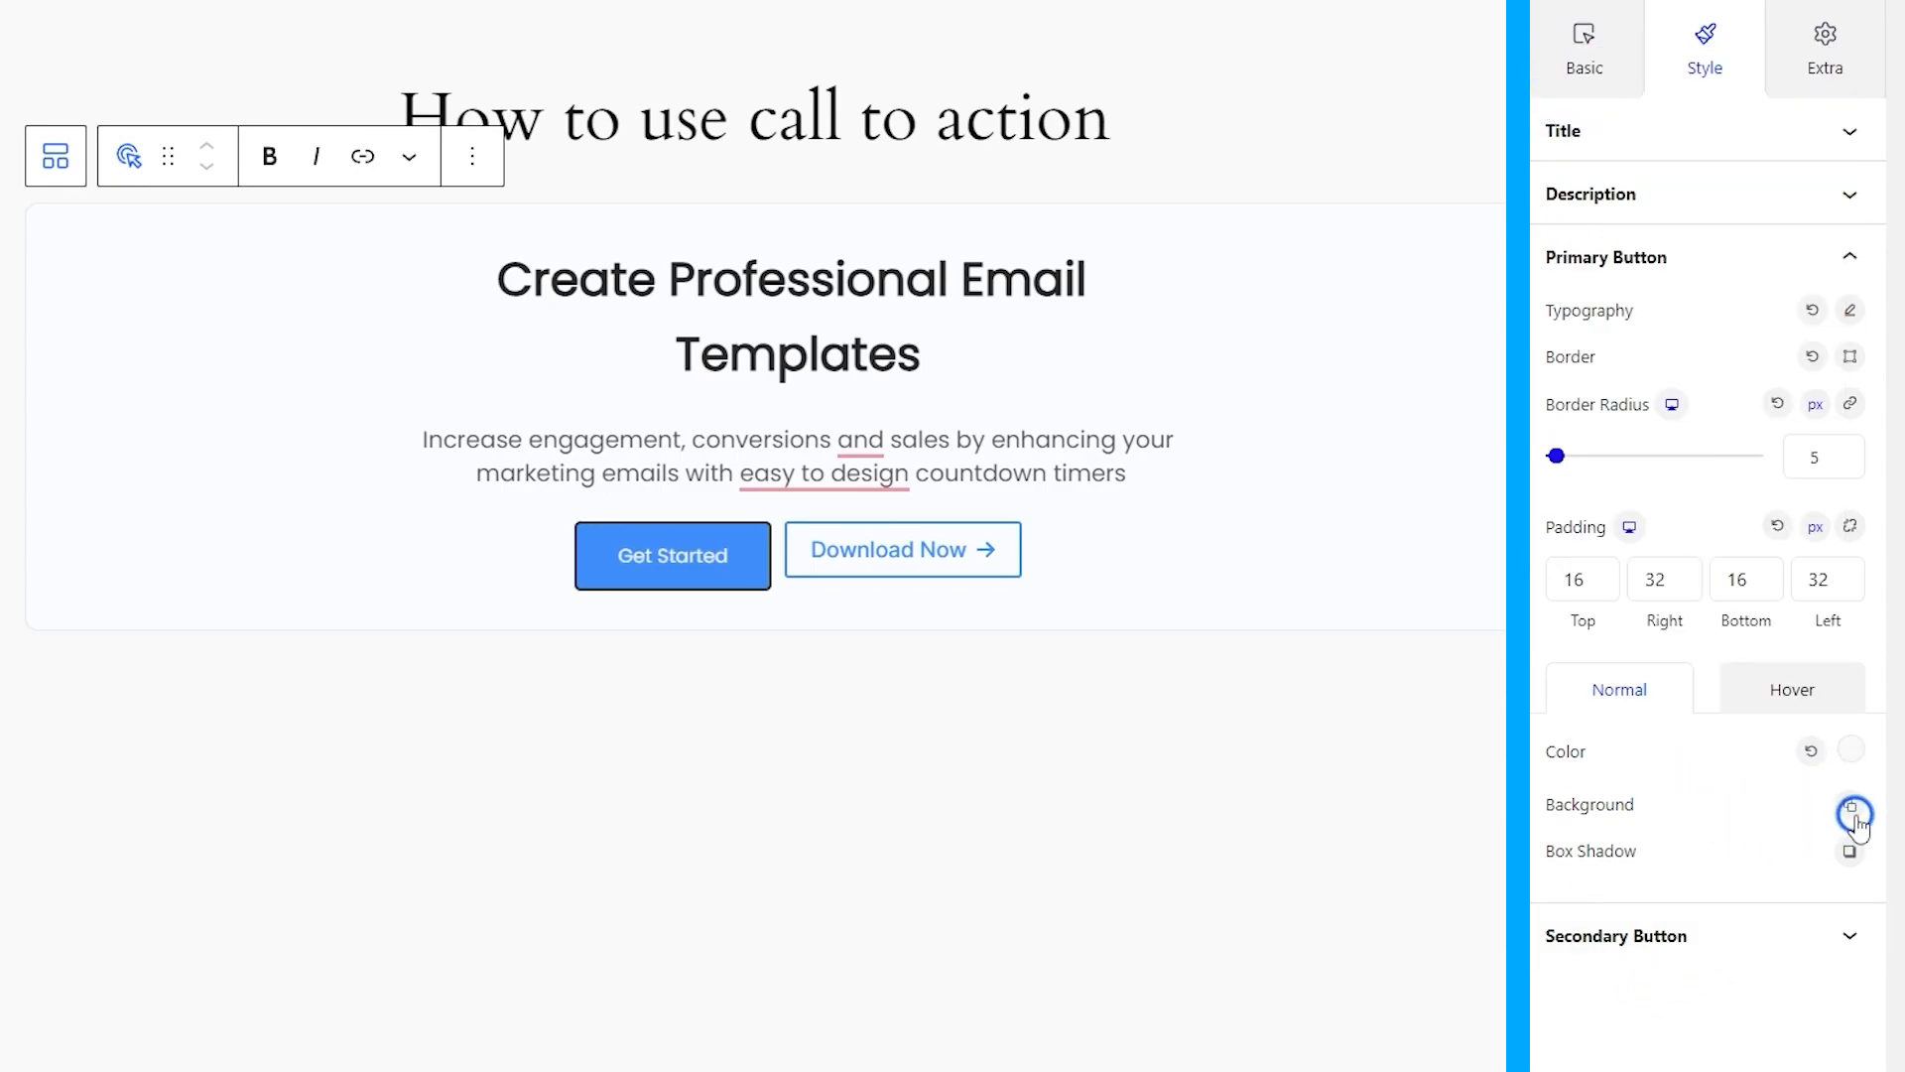
Set the primary button's normal background color to dark grey #353535.
left_click(1851, 812)
left_click(1832, 547)
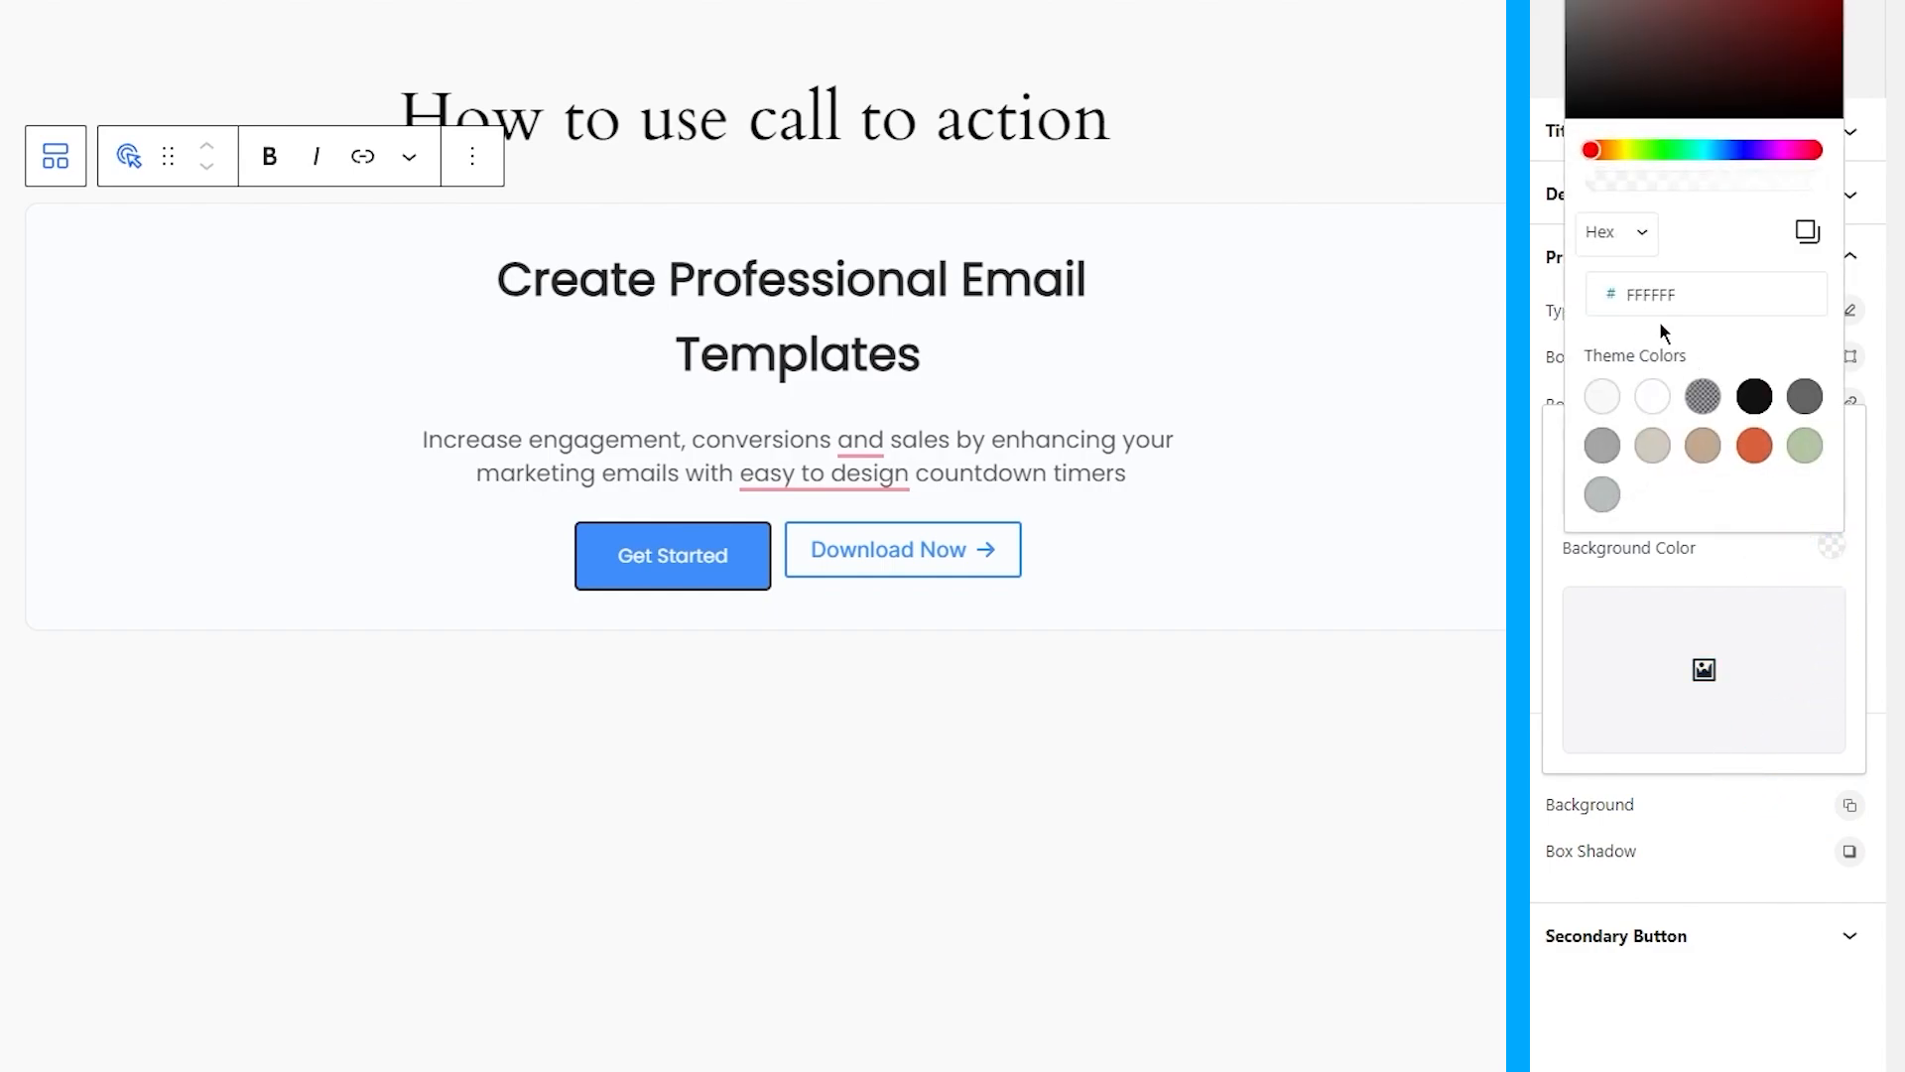
left_click(1647, 297)
type("353535")
left_click(1743, 876)
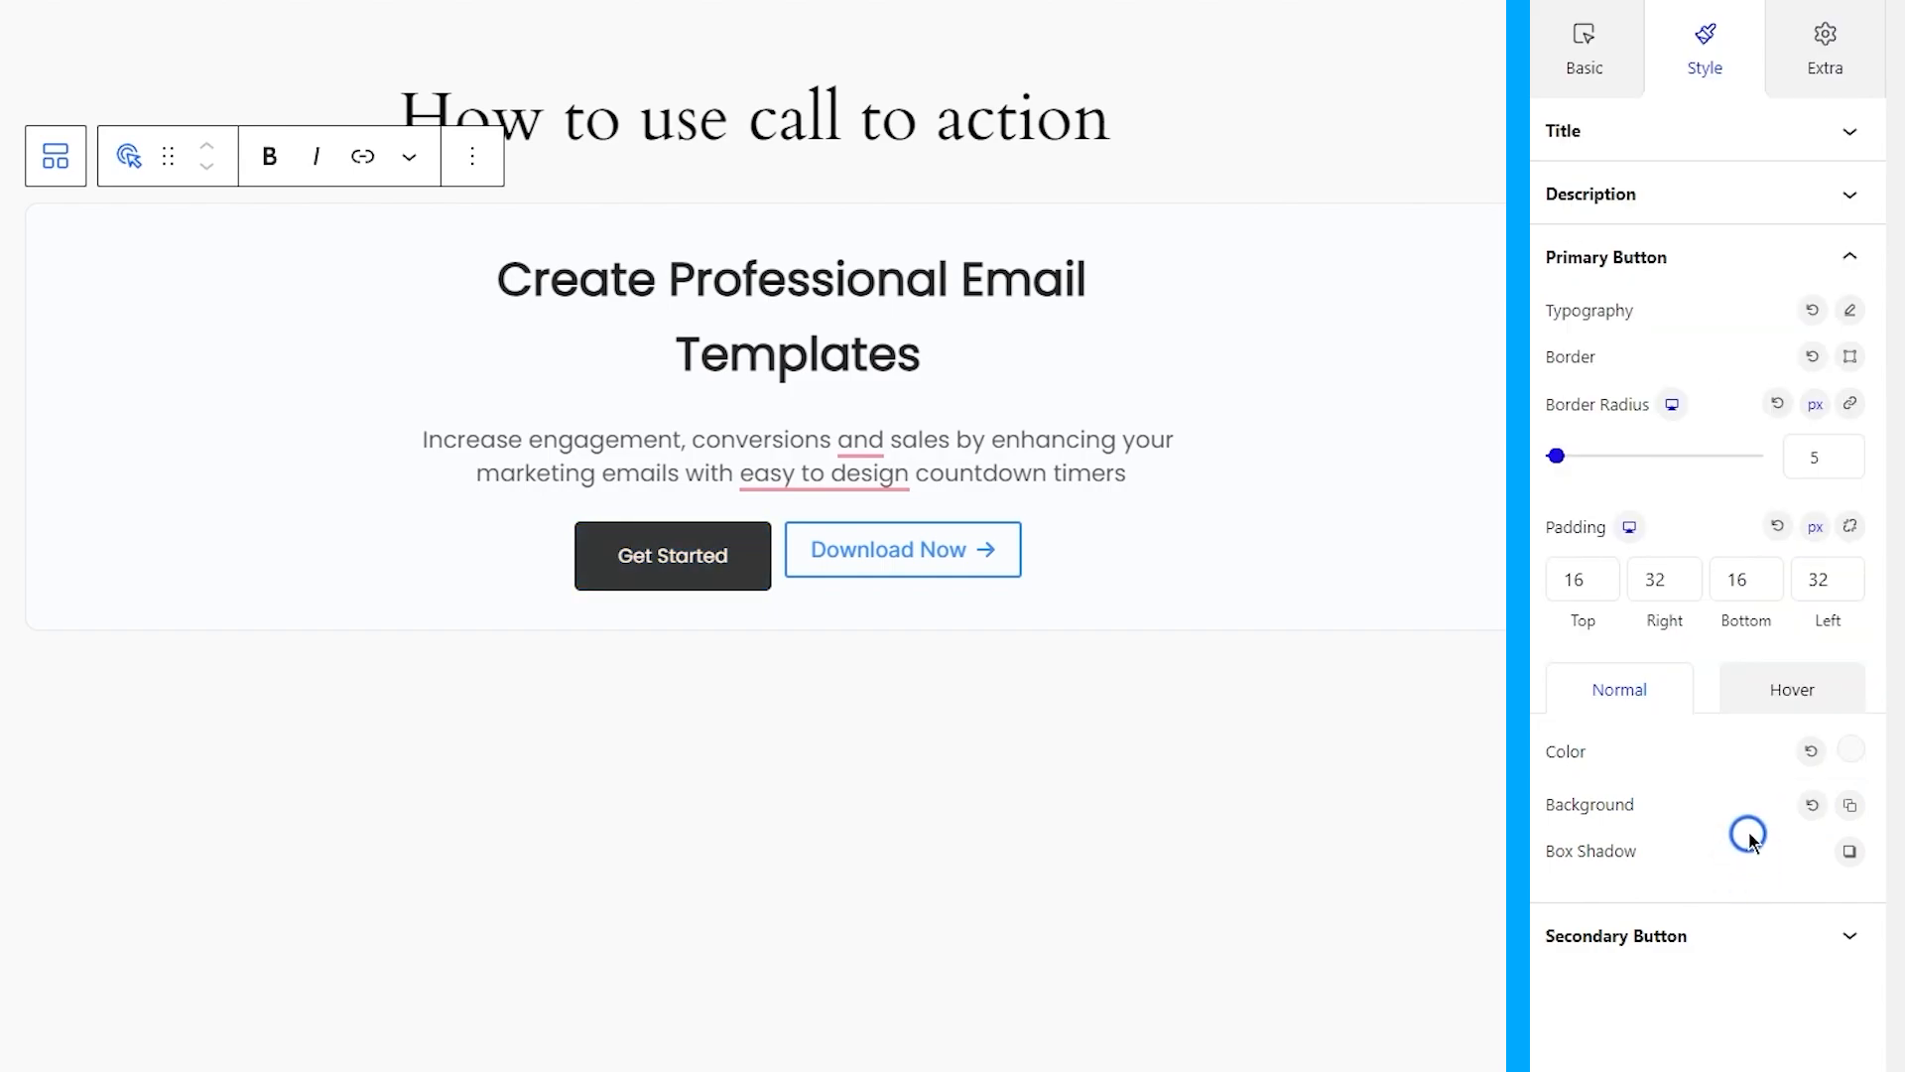
Set the secondary button's font to Poppins with a font size of 15 px.
left_click(1695, 934)
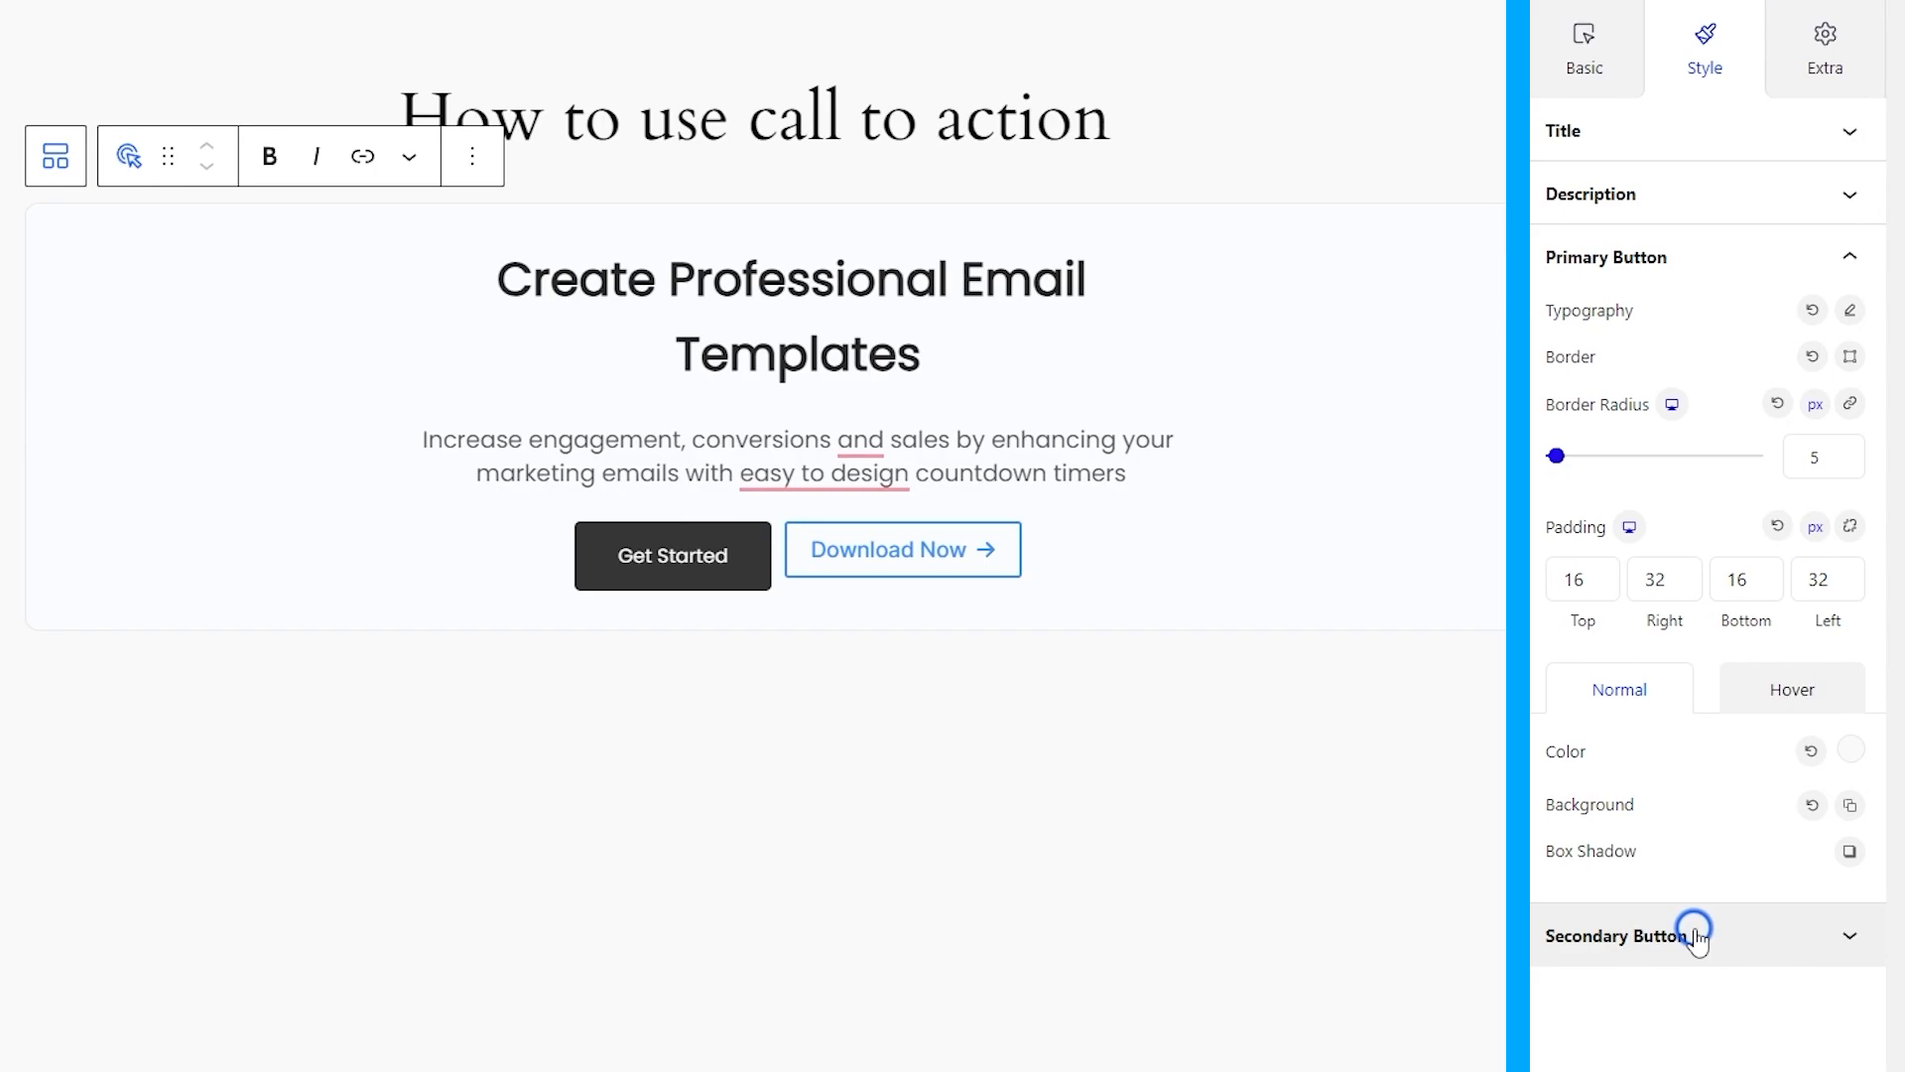
left_click(1846, 375)
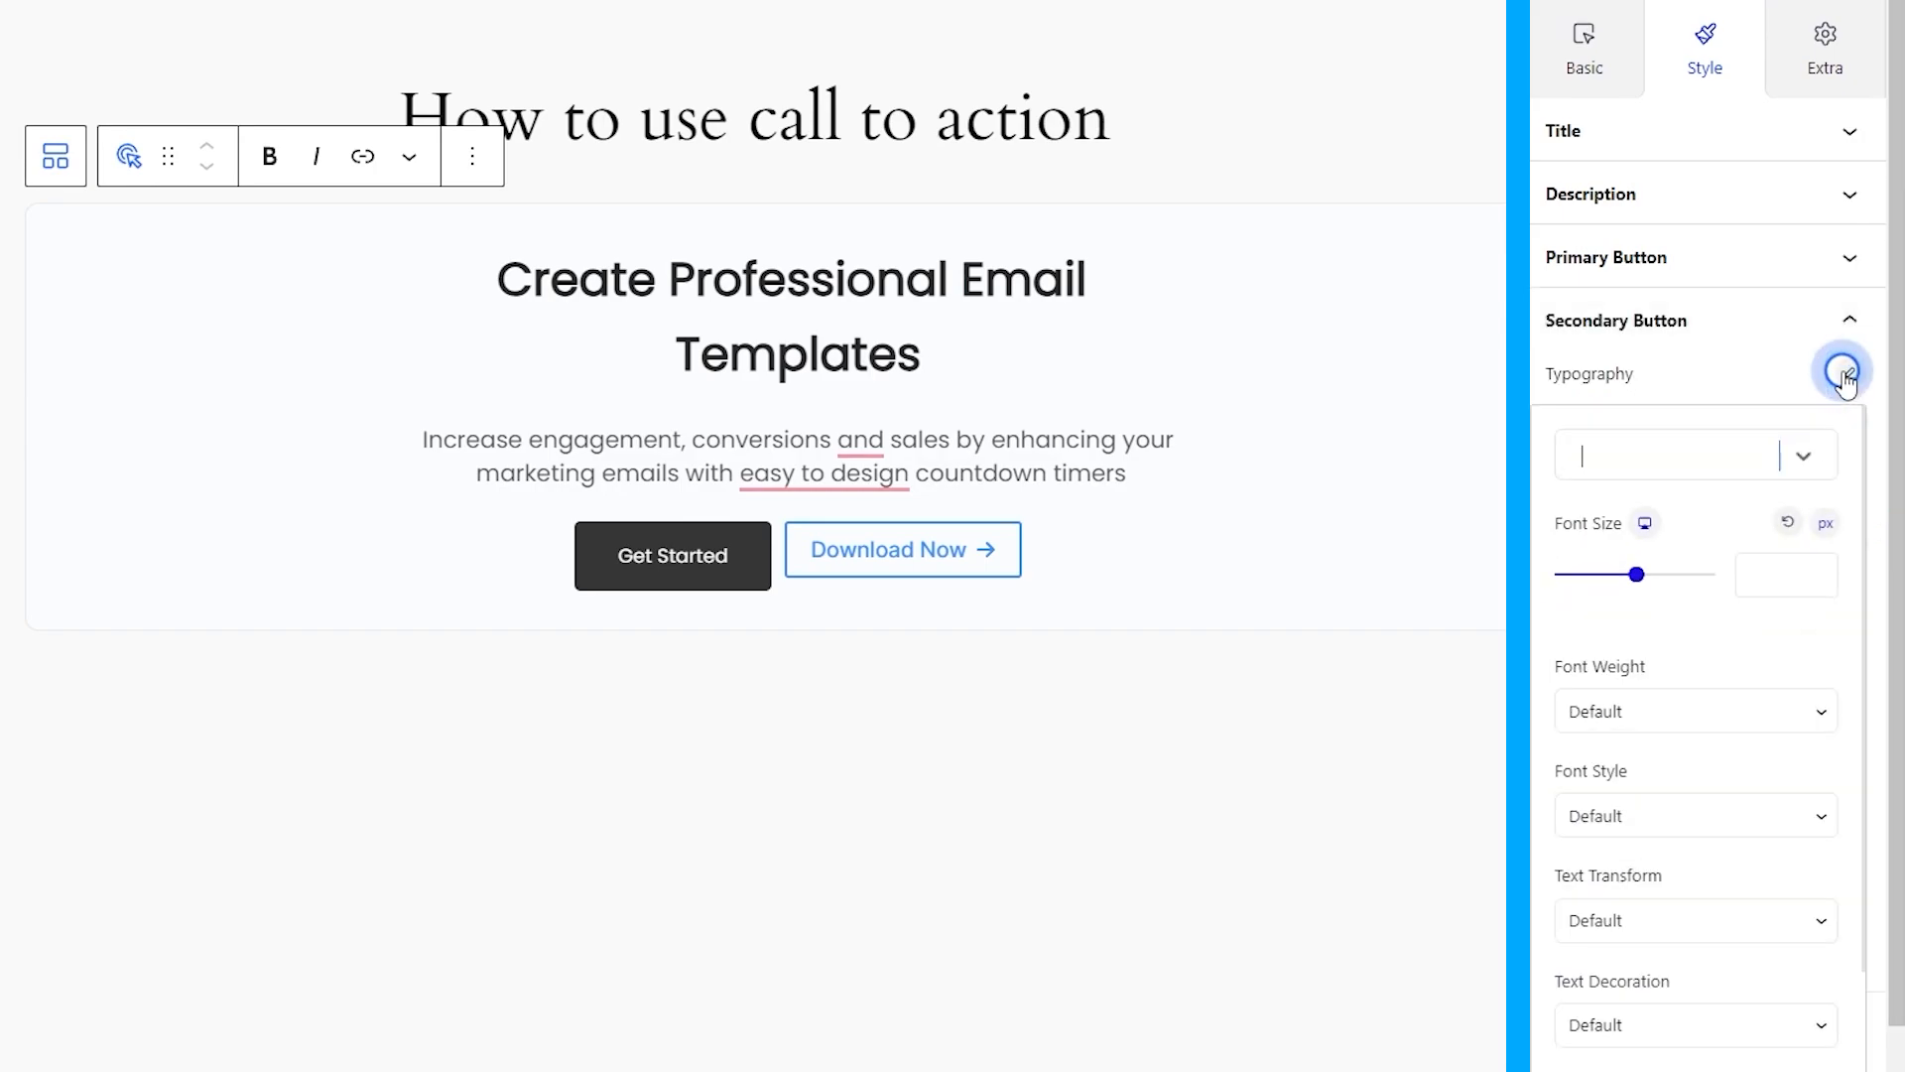
type("popp")
key("Return")
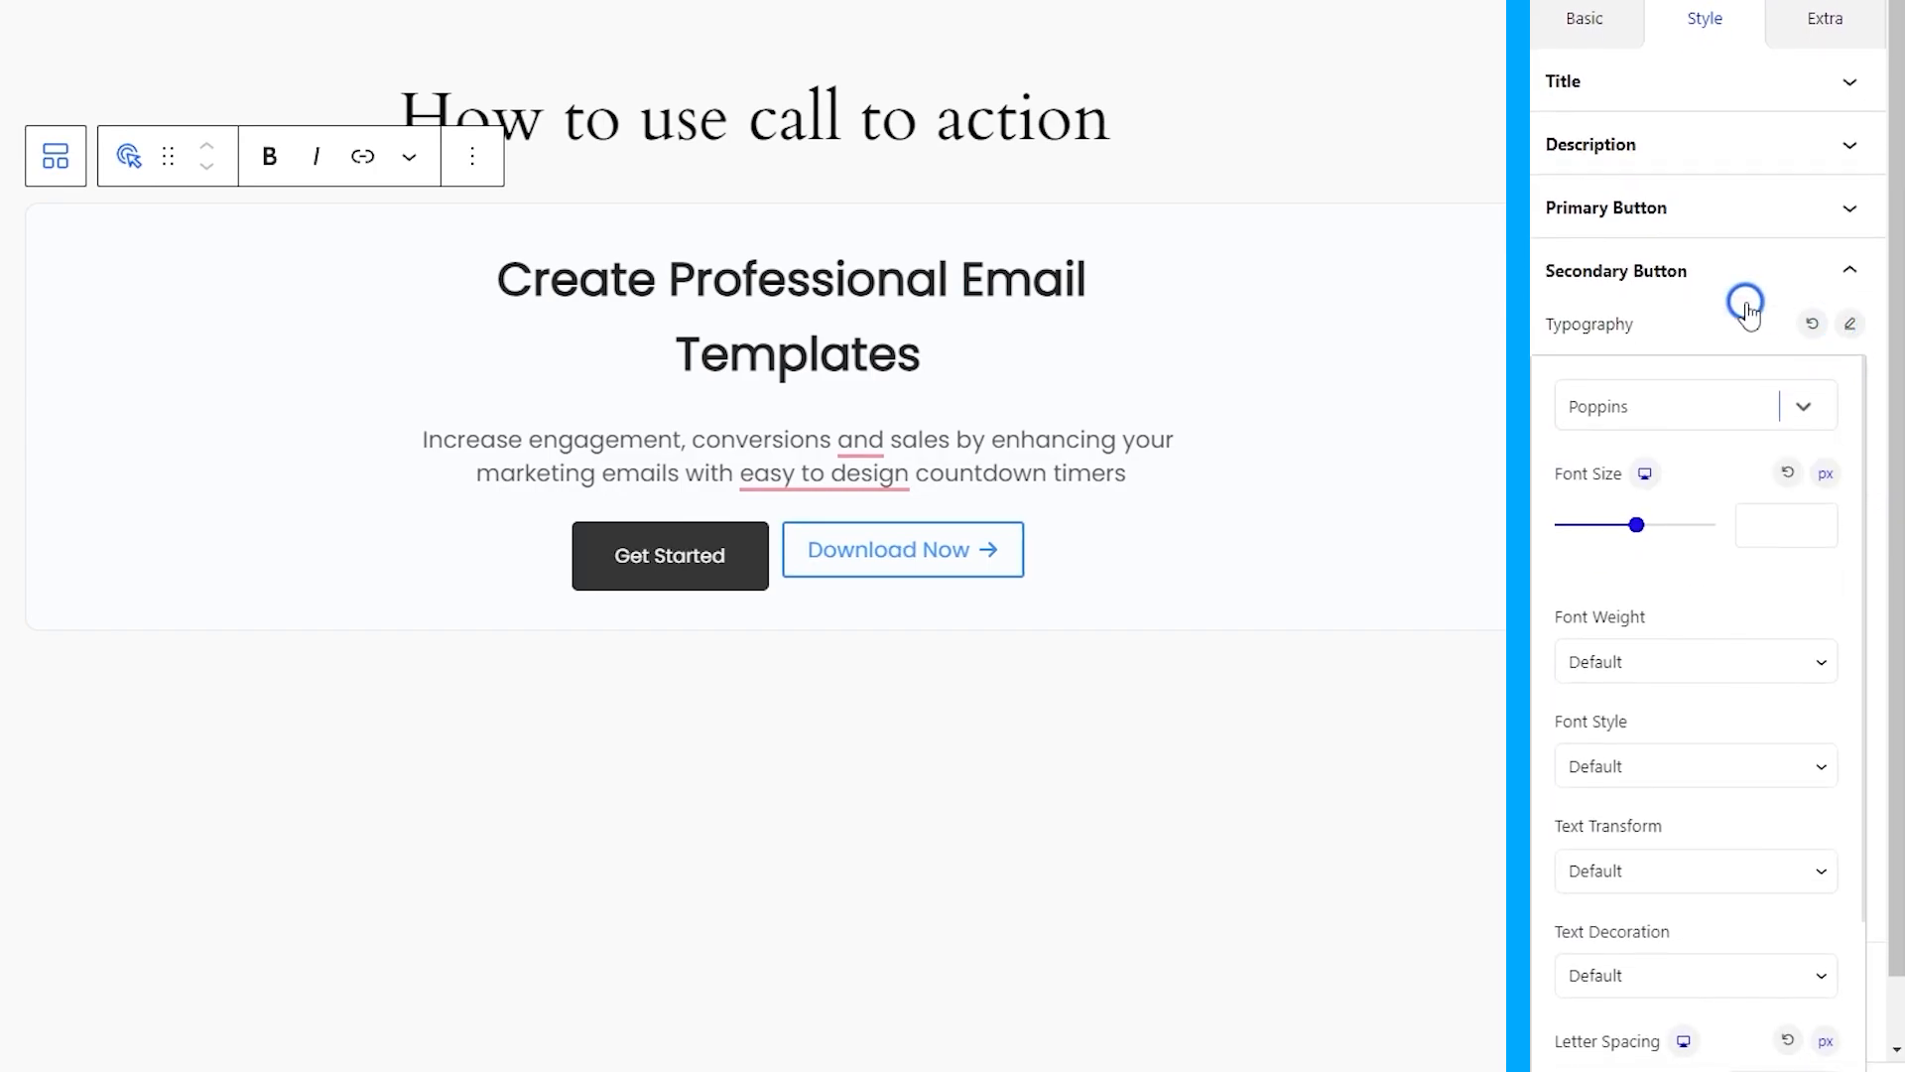
type("15")
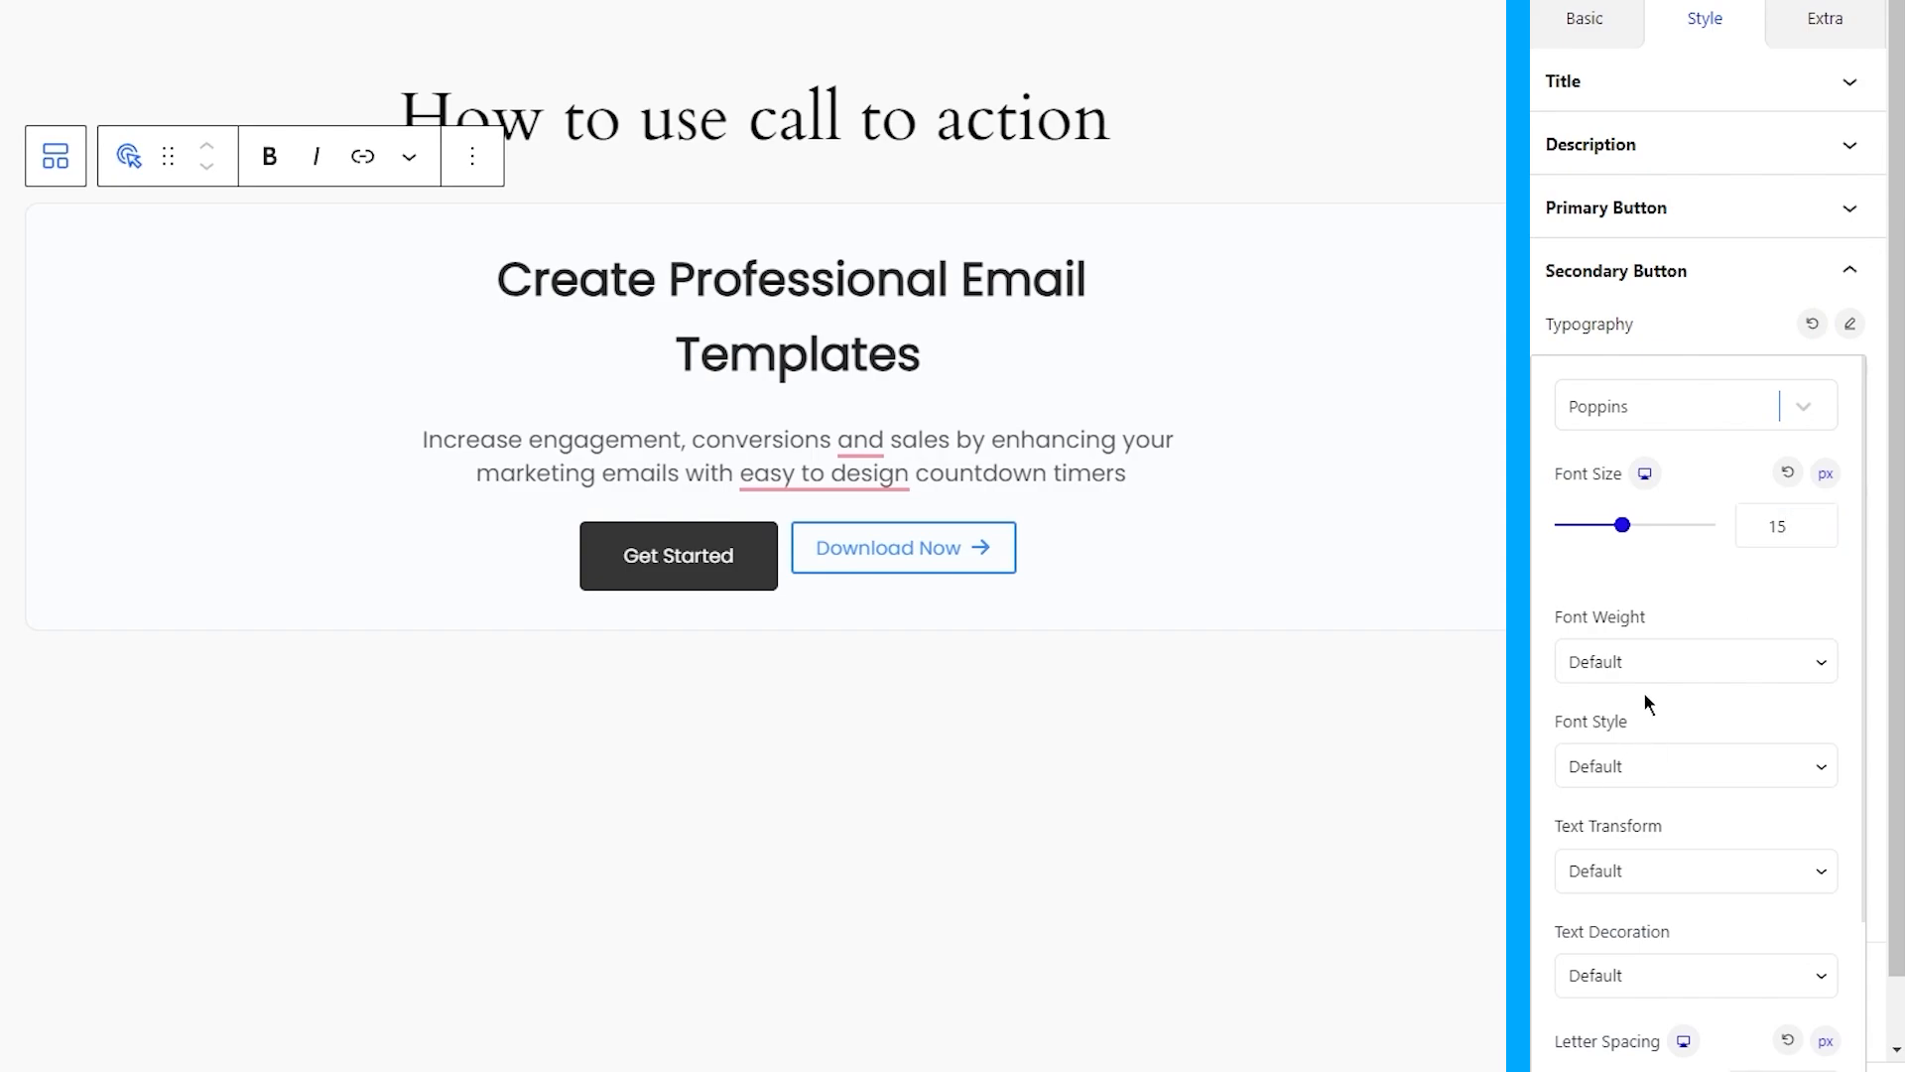
Set the secondary button's font weight to 500 and its line height to 1.2 em.
left_click(1647, 663)
left_click(1622, 813)
scroll(1710, 672, "down", 2)
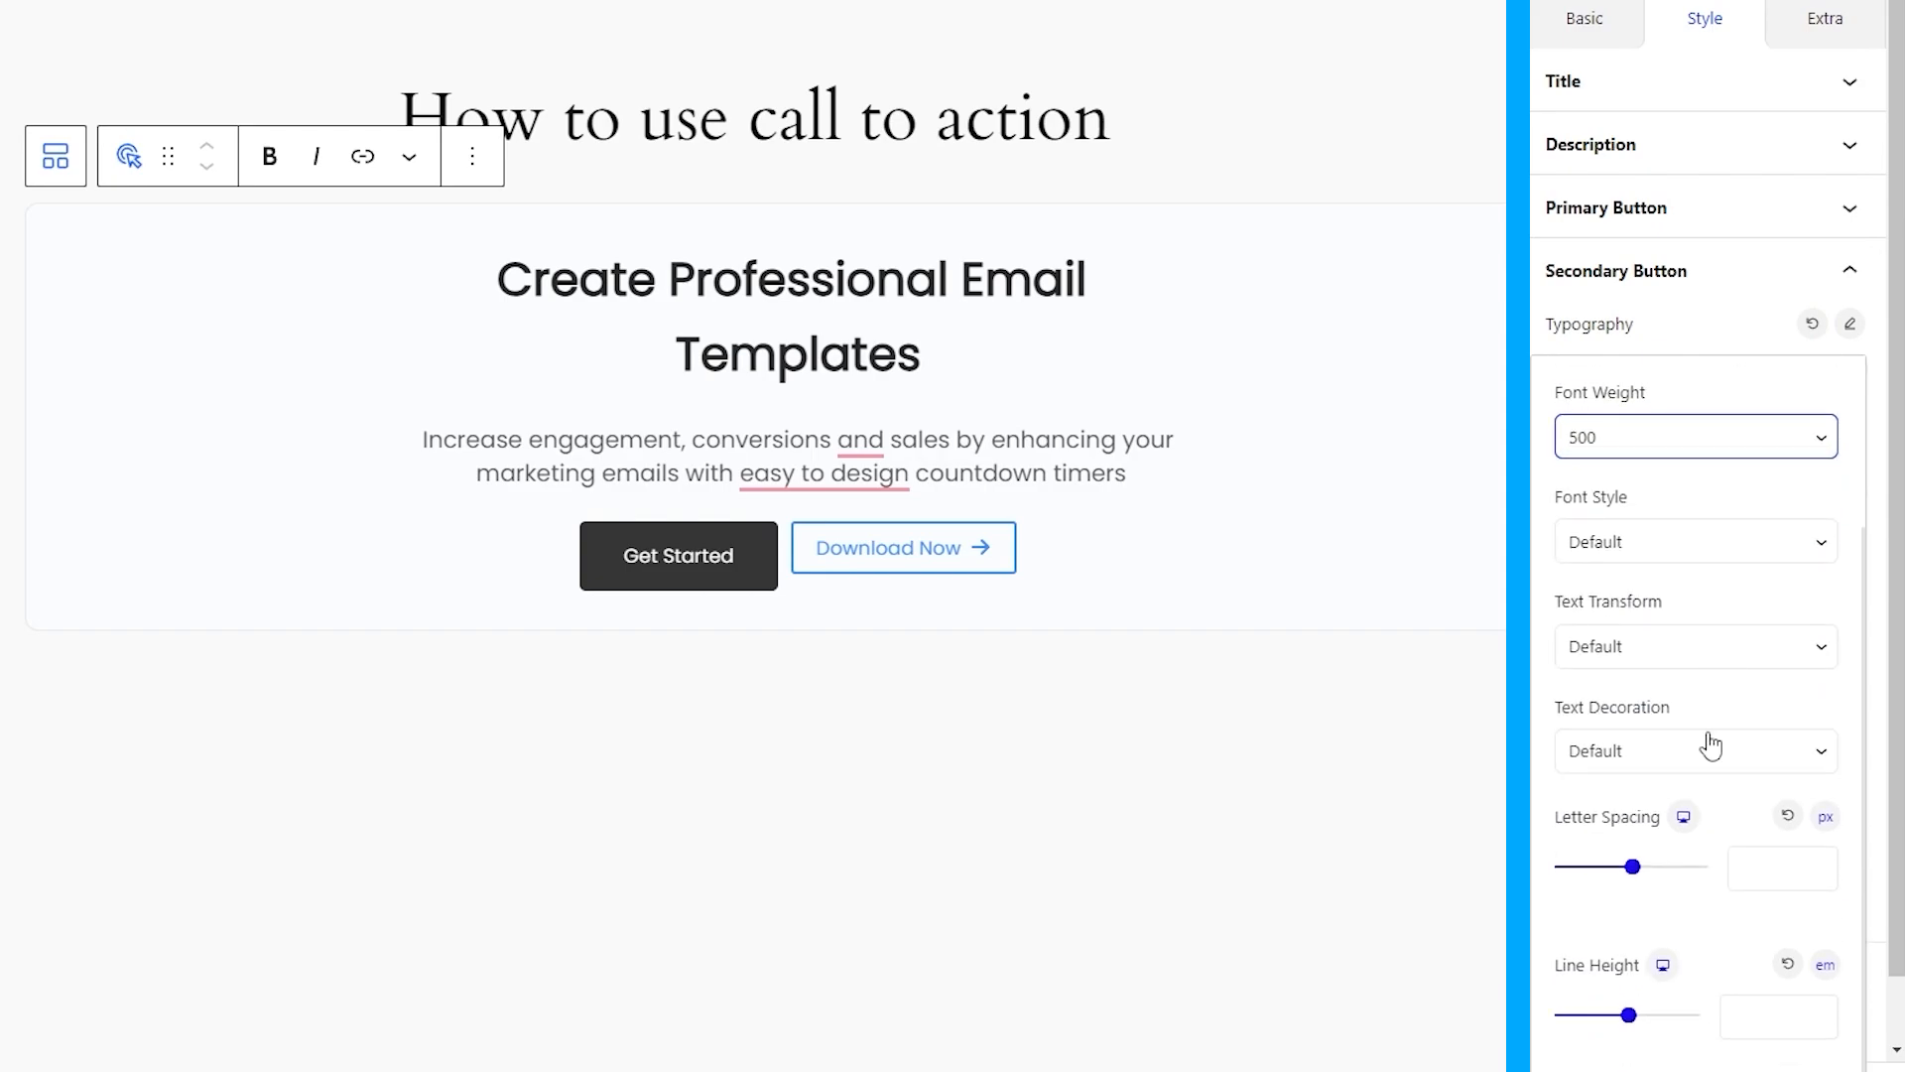
left_click(1742, 1006)
type("1.2")
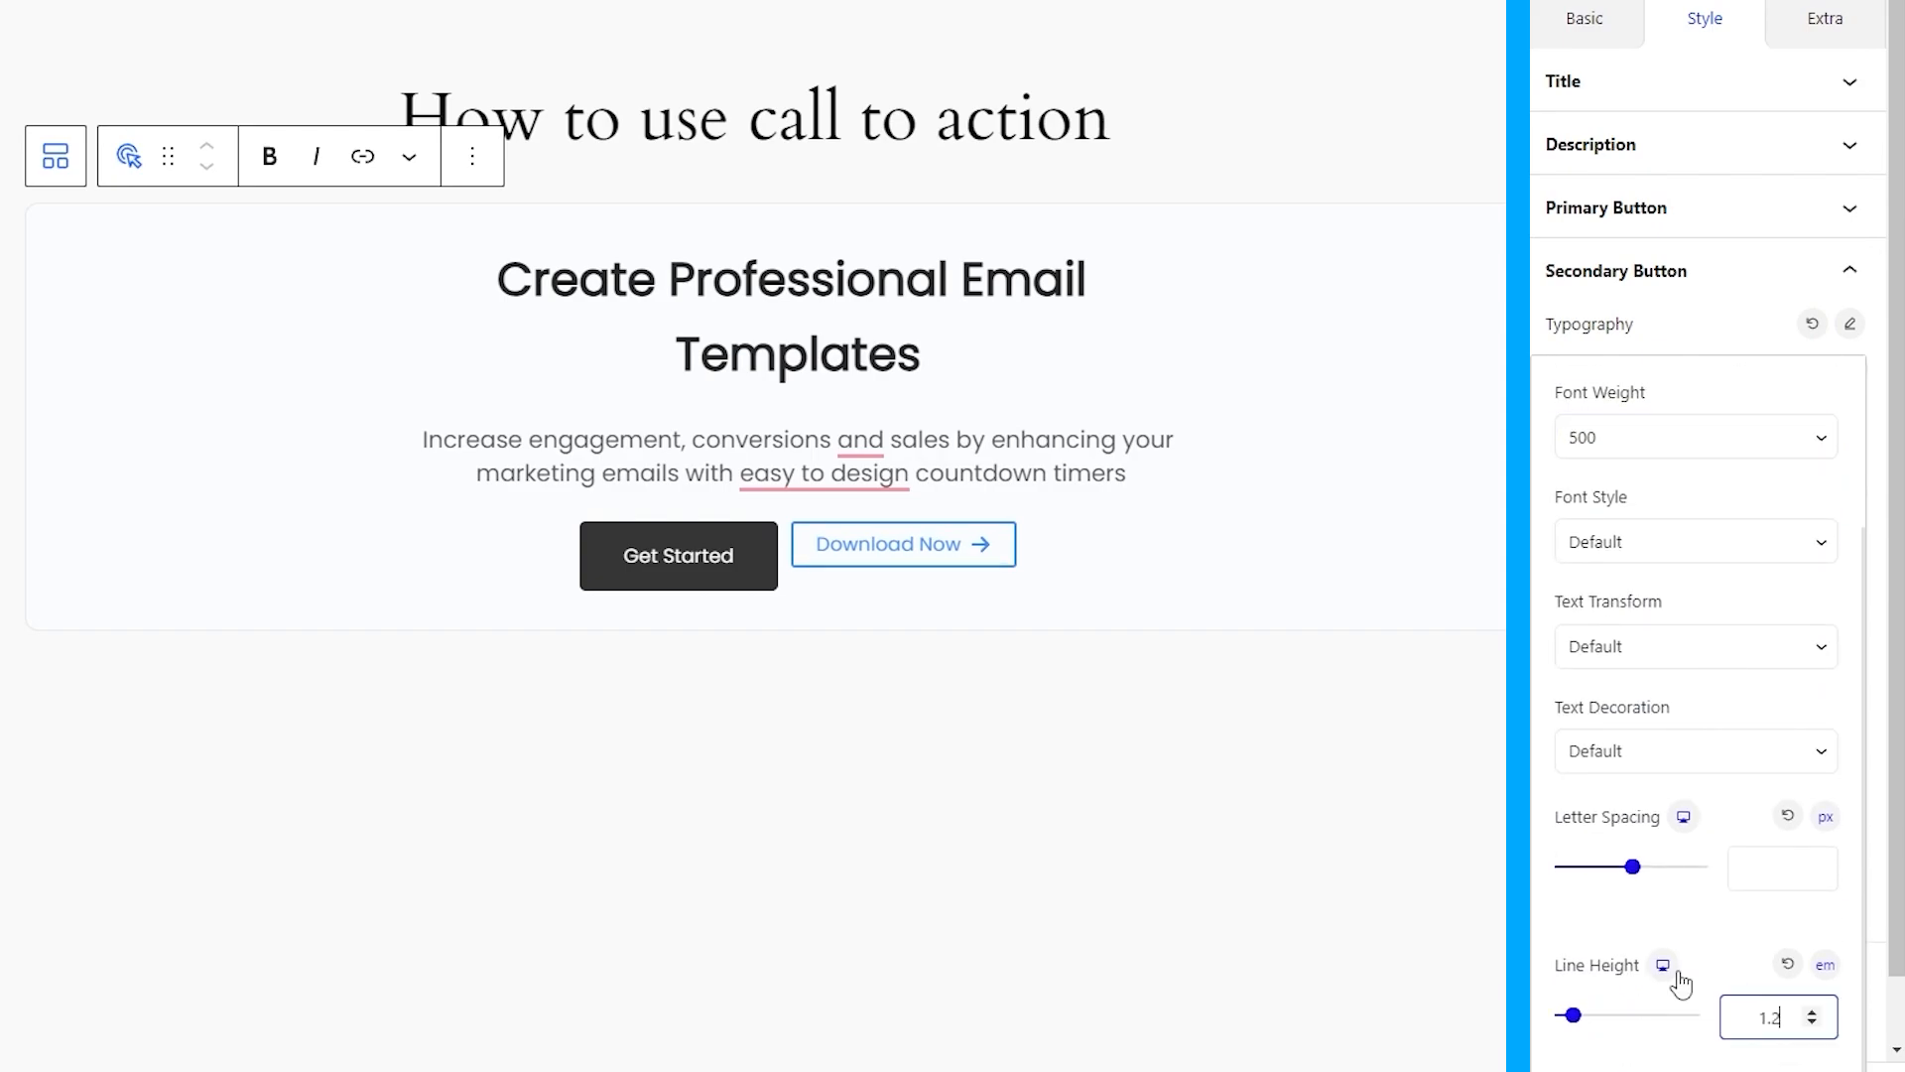
left_click(1742, 355)
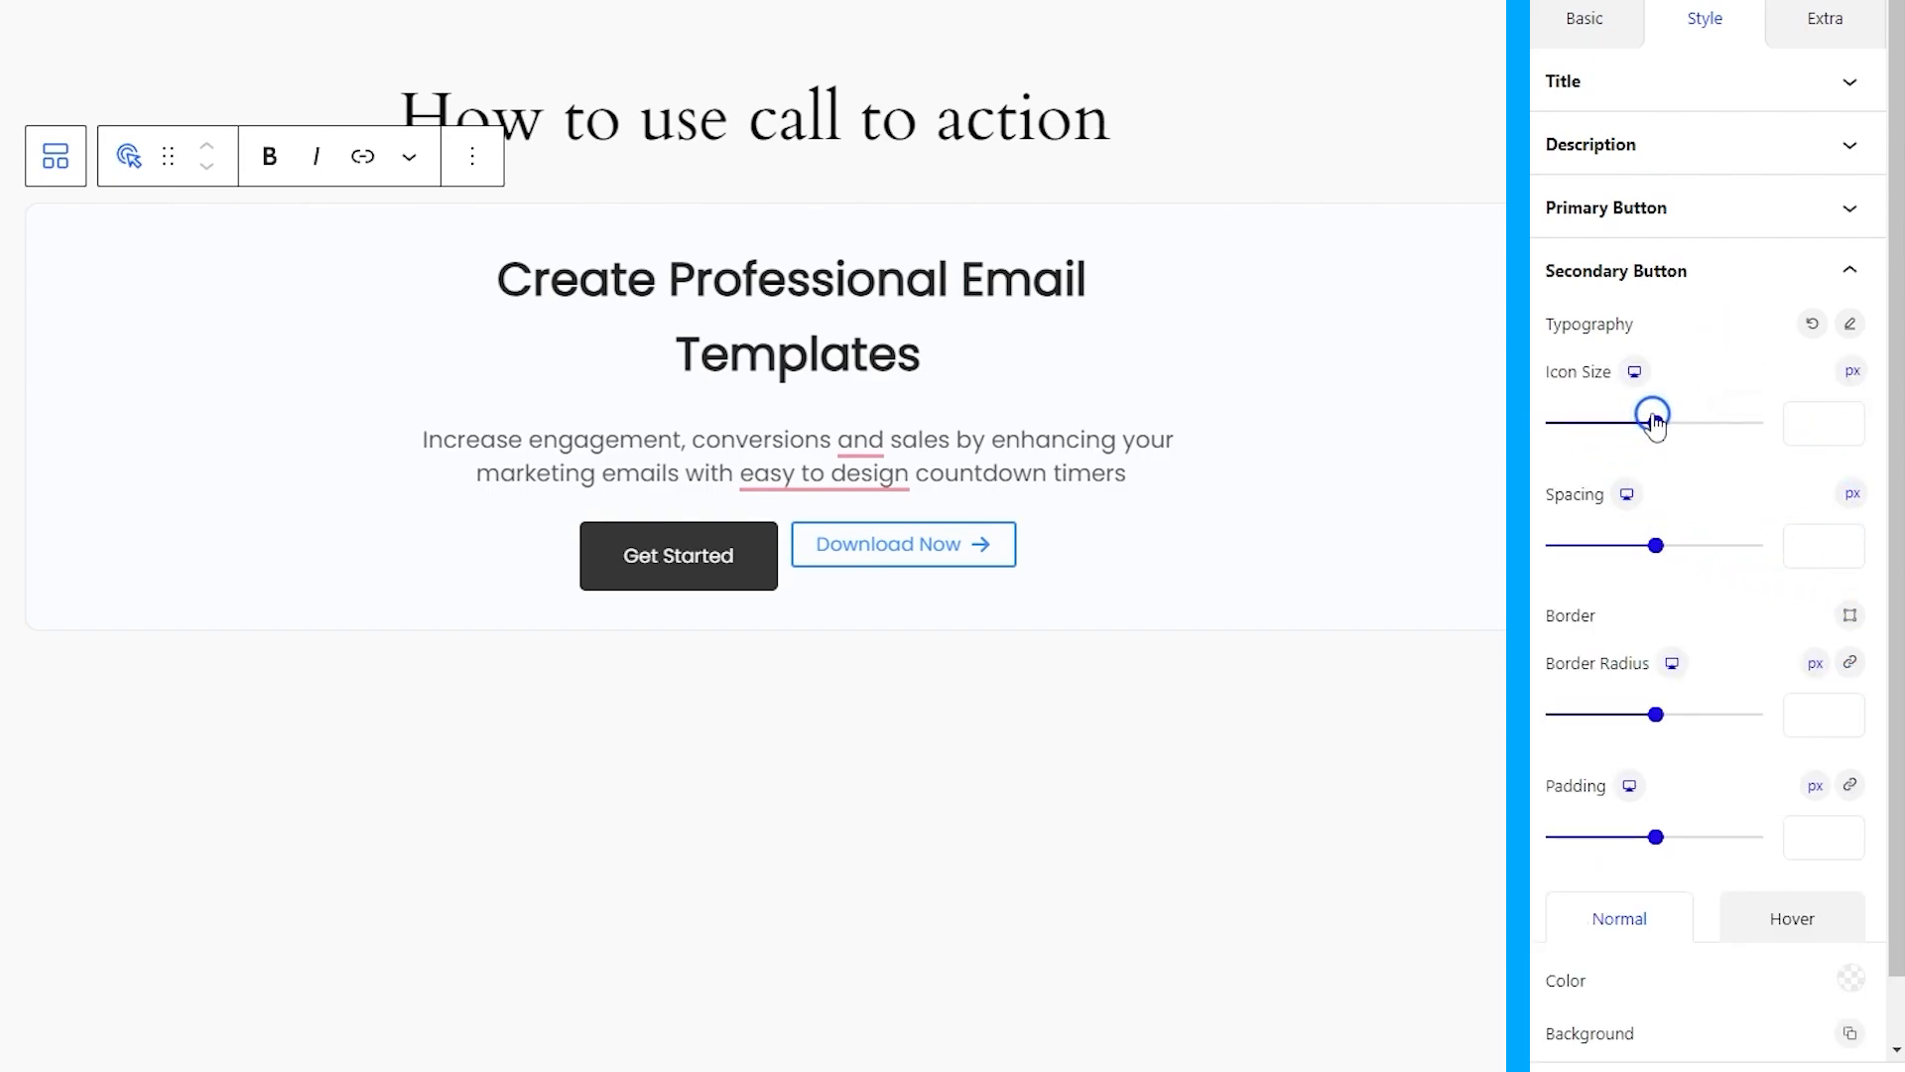
Set the secondary button's icon size to 22 px.
left_click_drag(1654, 424, 1602, 423)
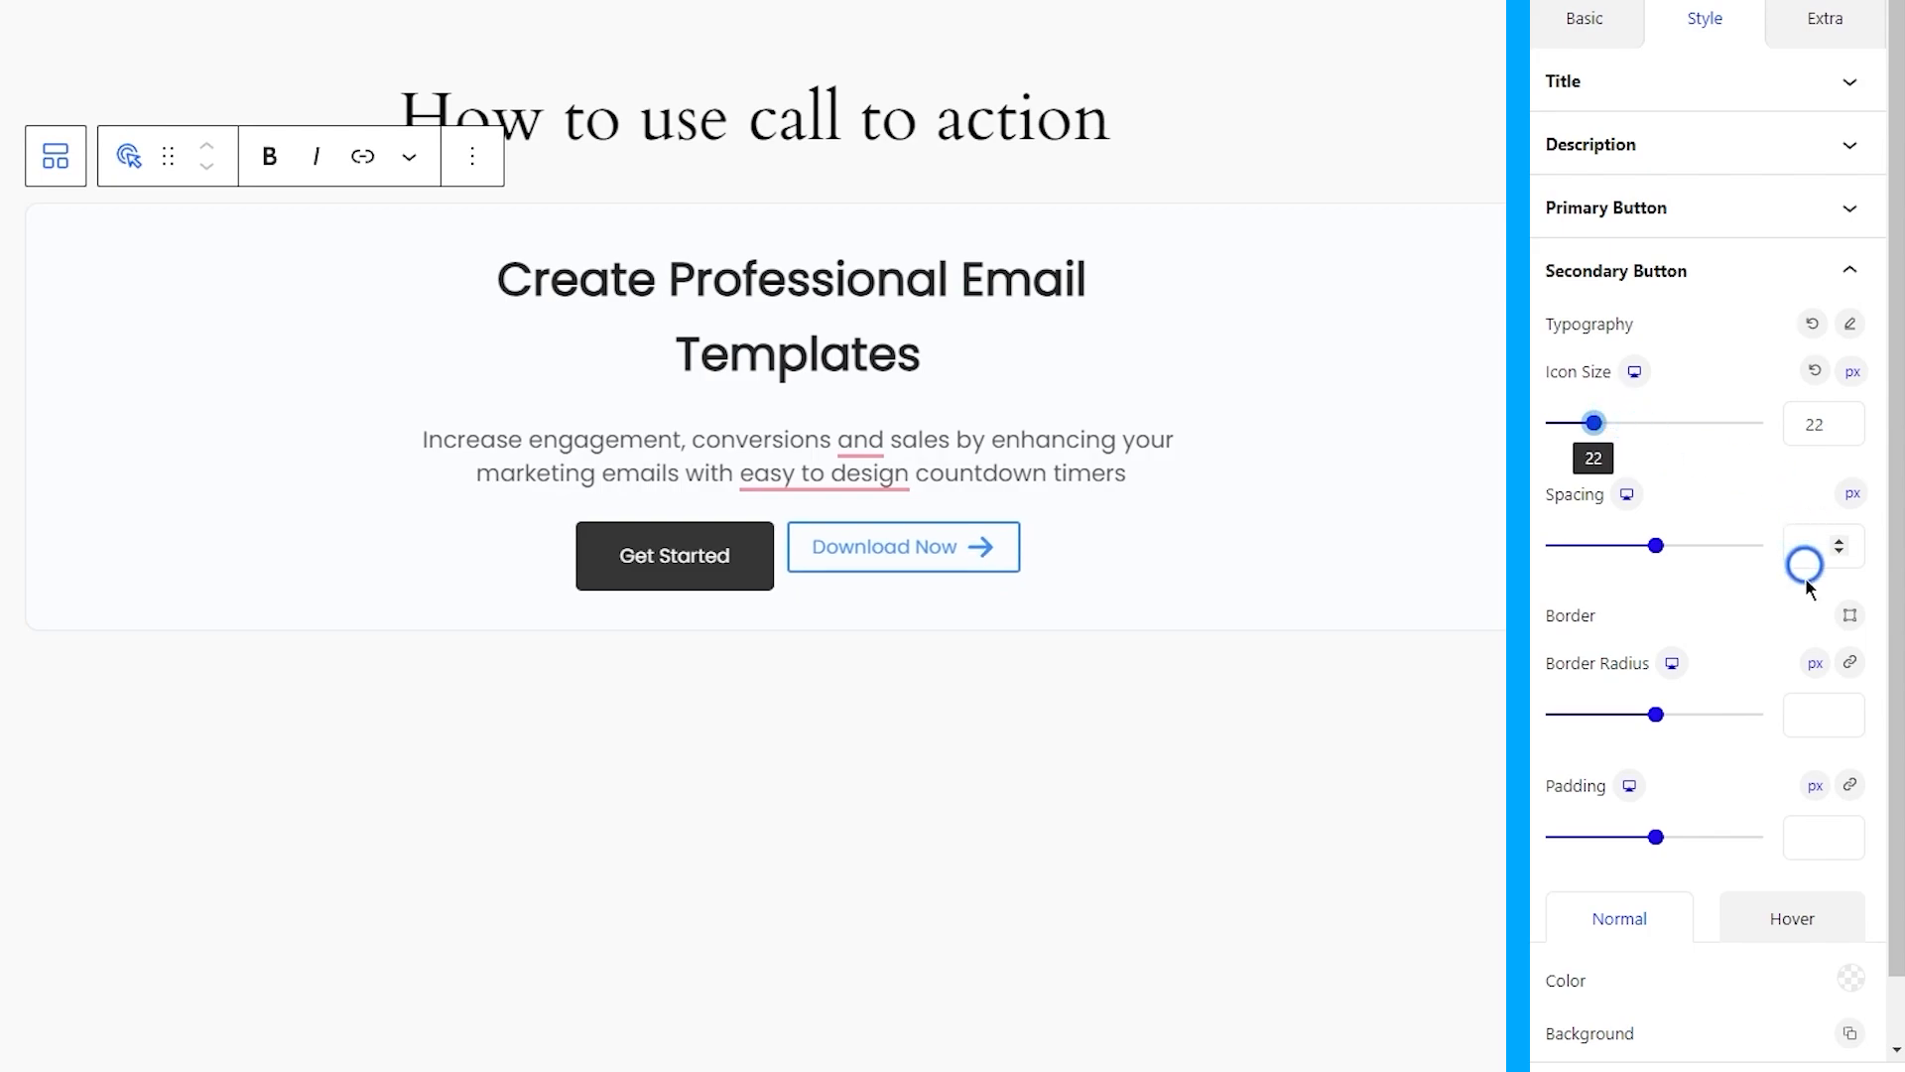
Set the secondary button's icon spacing to 9 px and give the button a solid #353535 border in its normal state.
left_click_drag(1655, 545, 1566, 544)
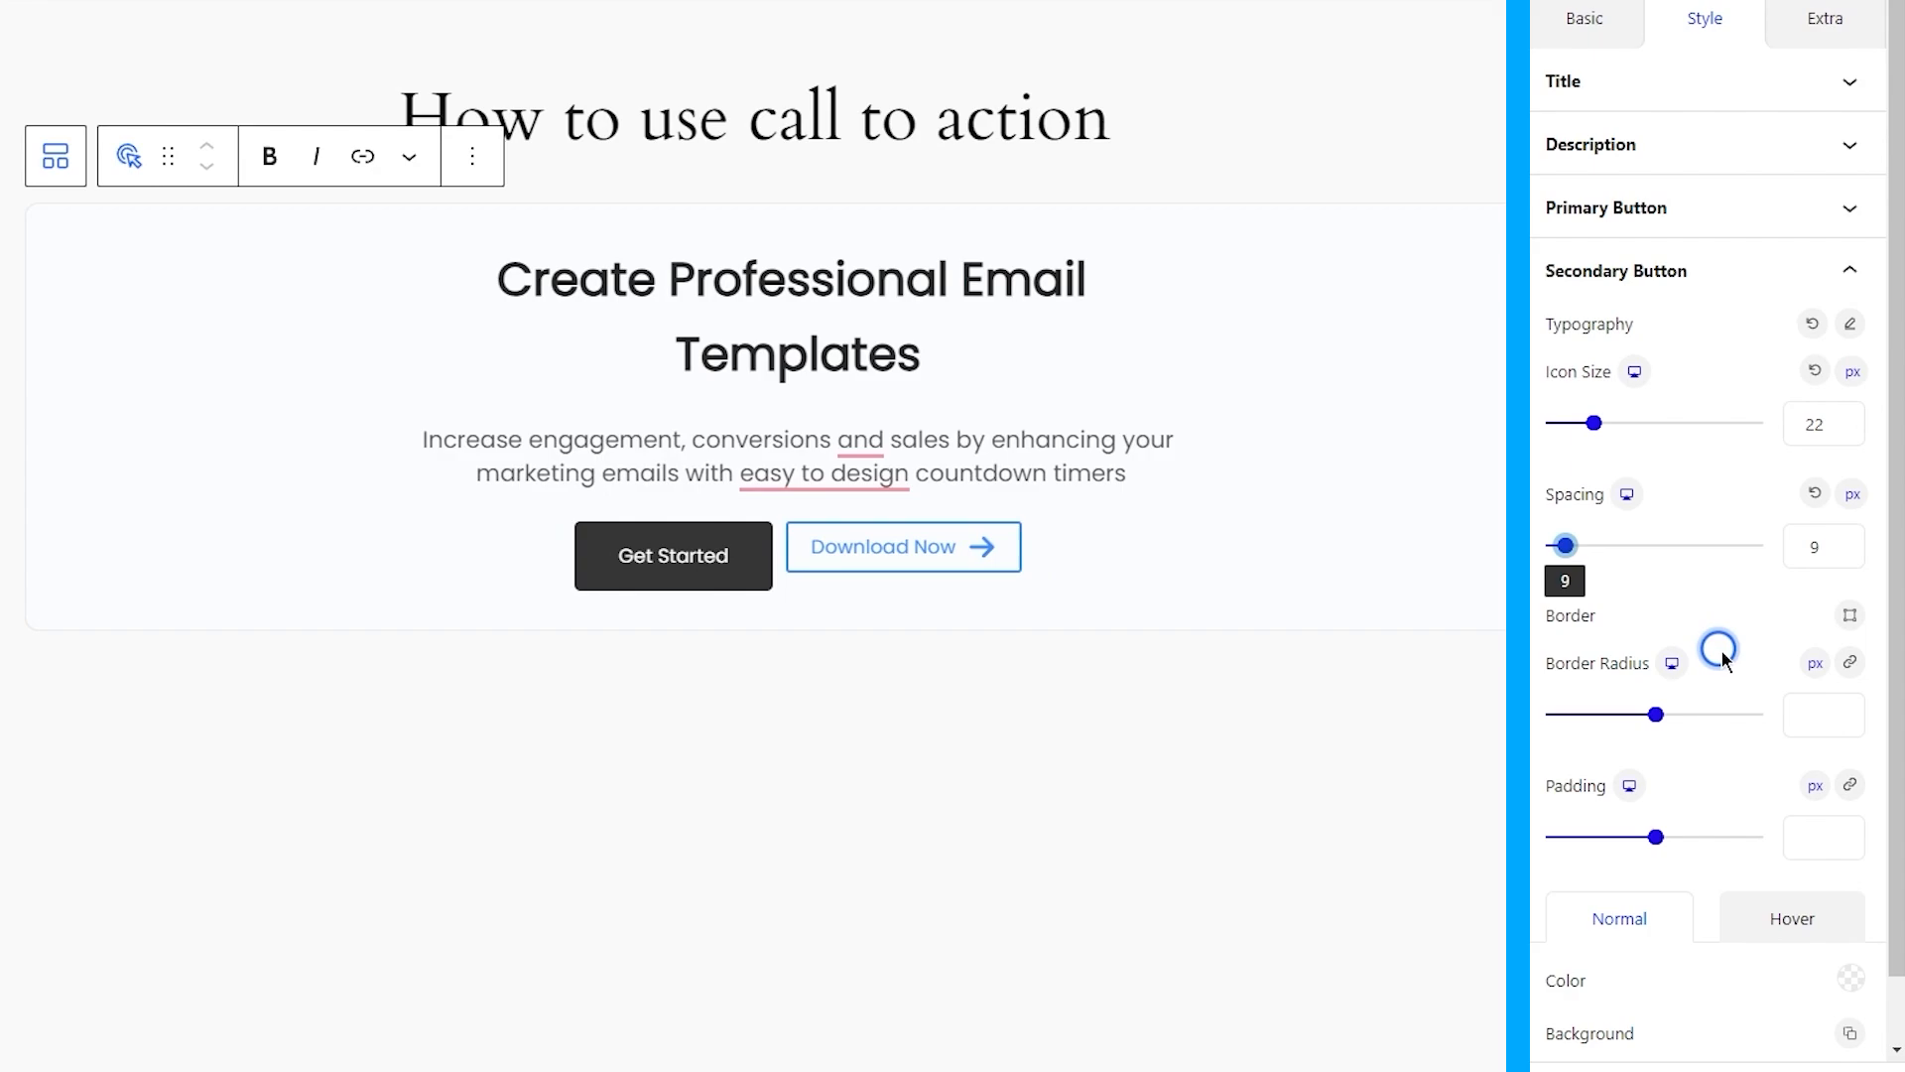
left_click(1850, 615)
left_click(1682, 812)
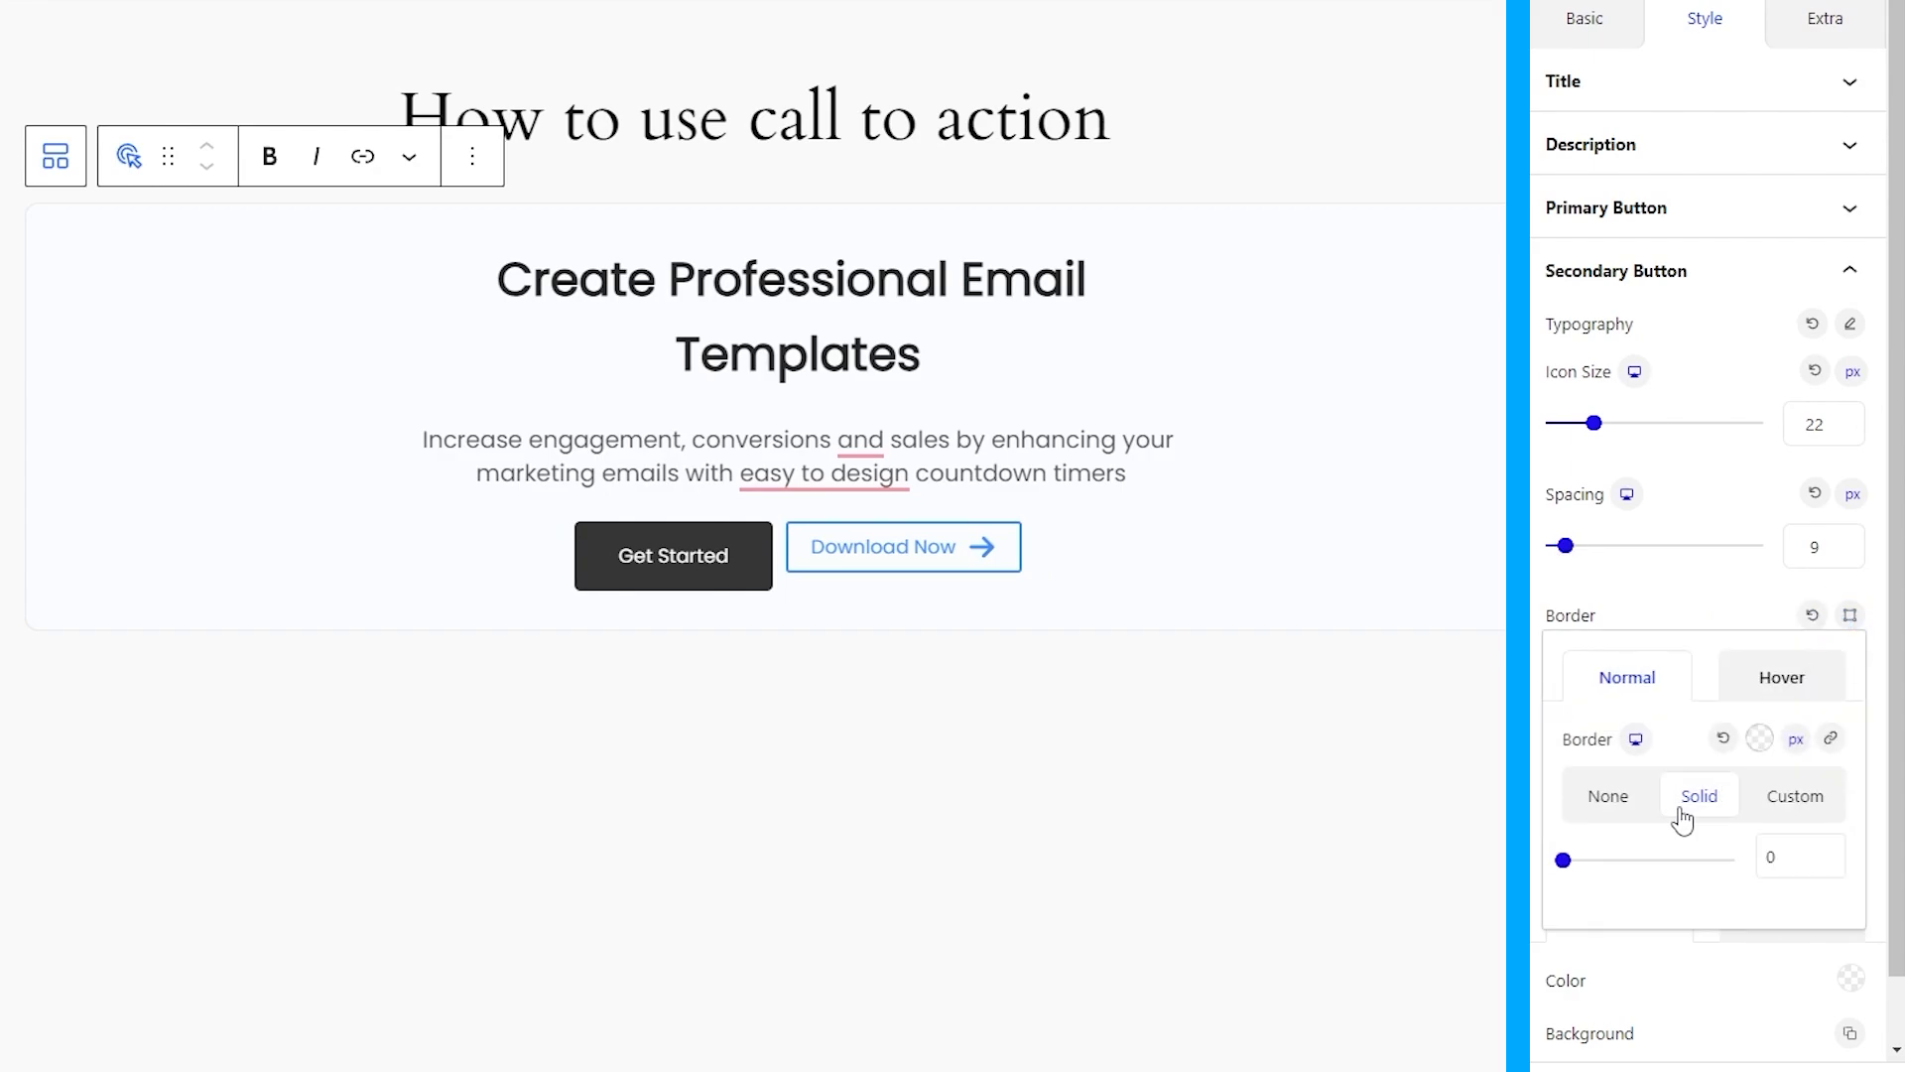
left_click(1759, 739)
left_click(1556, 481)
type("353535")
left_click(1703, 767)
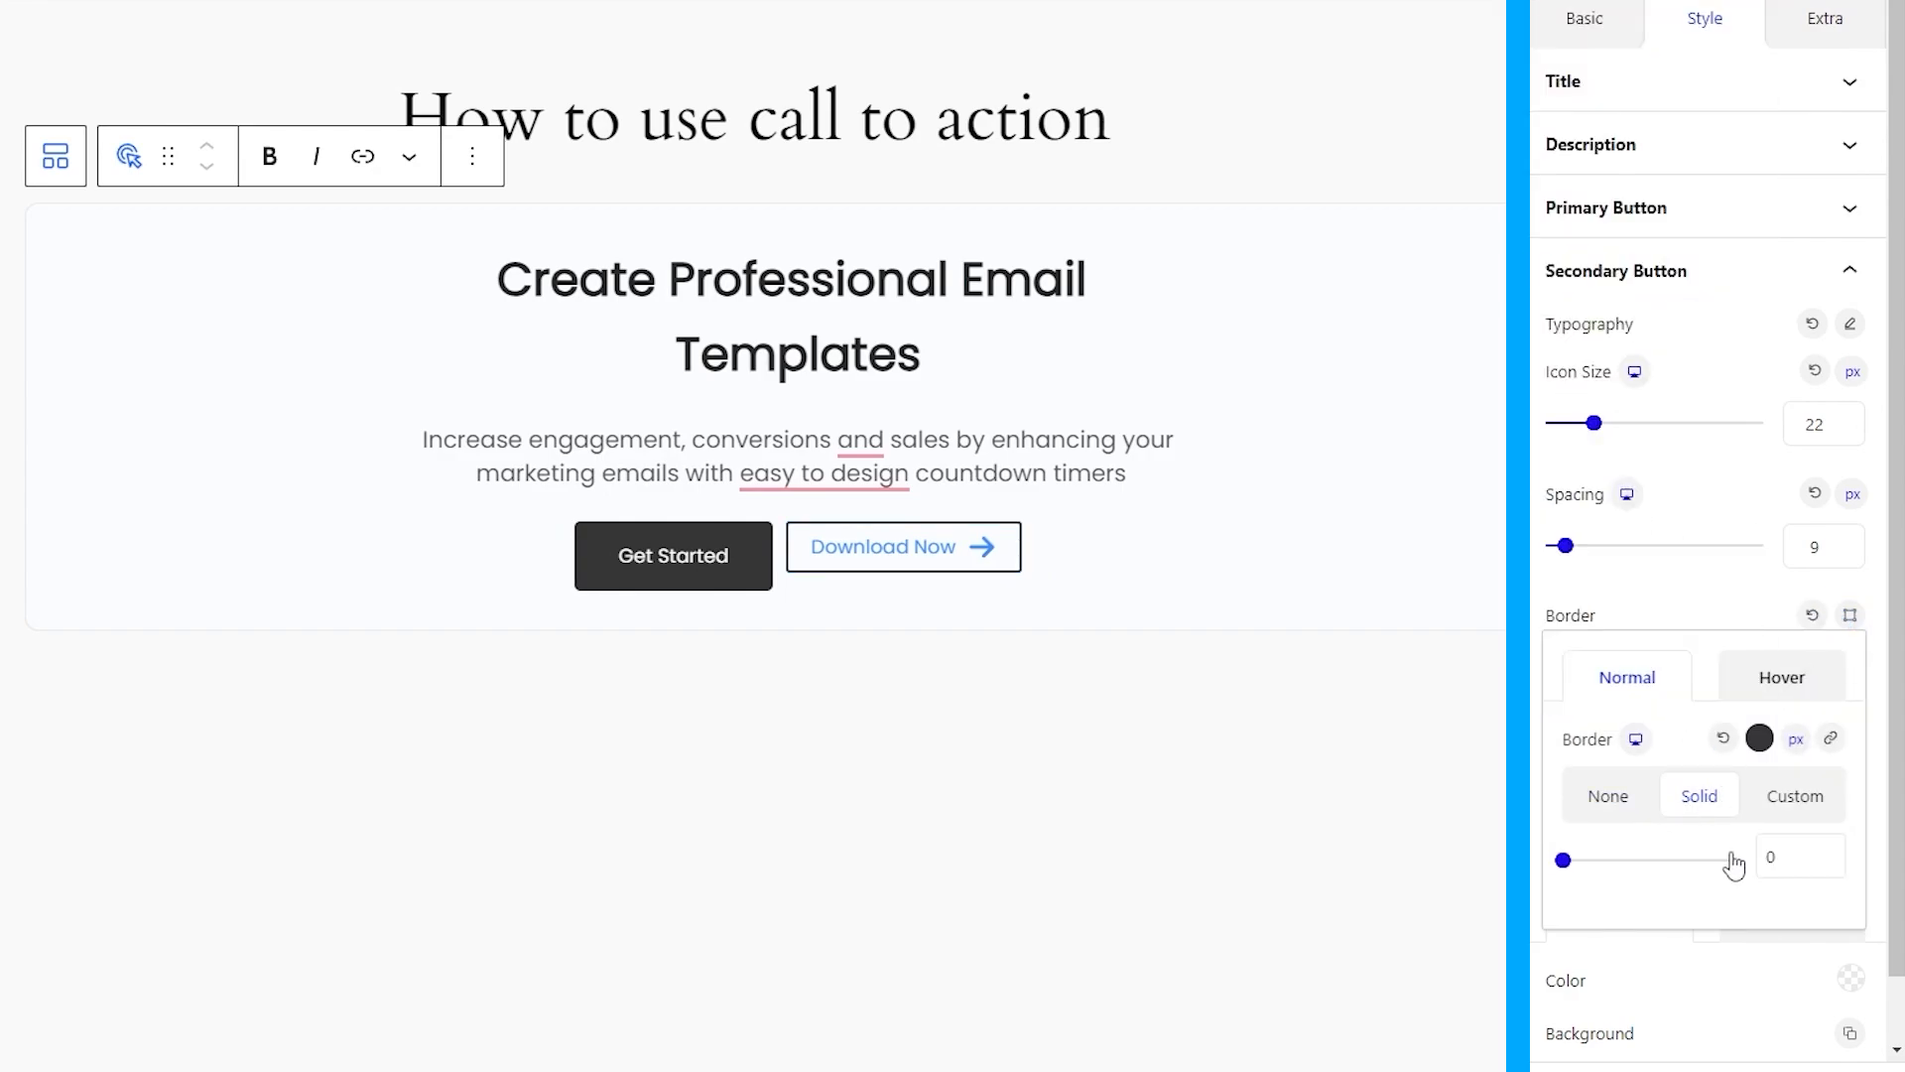
left_click(1723, 629)
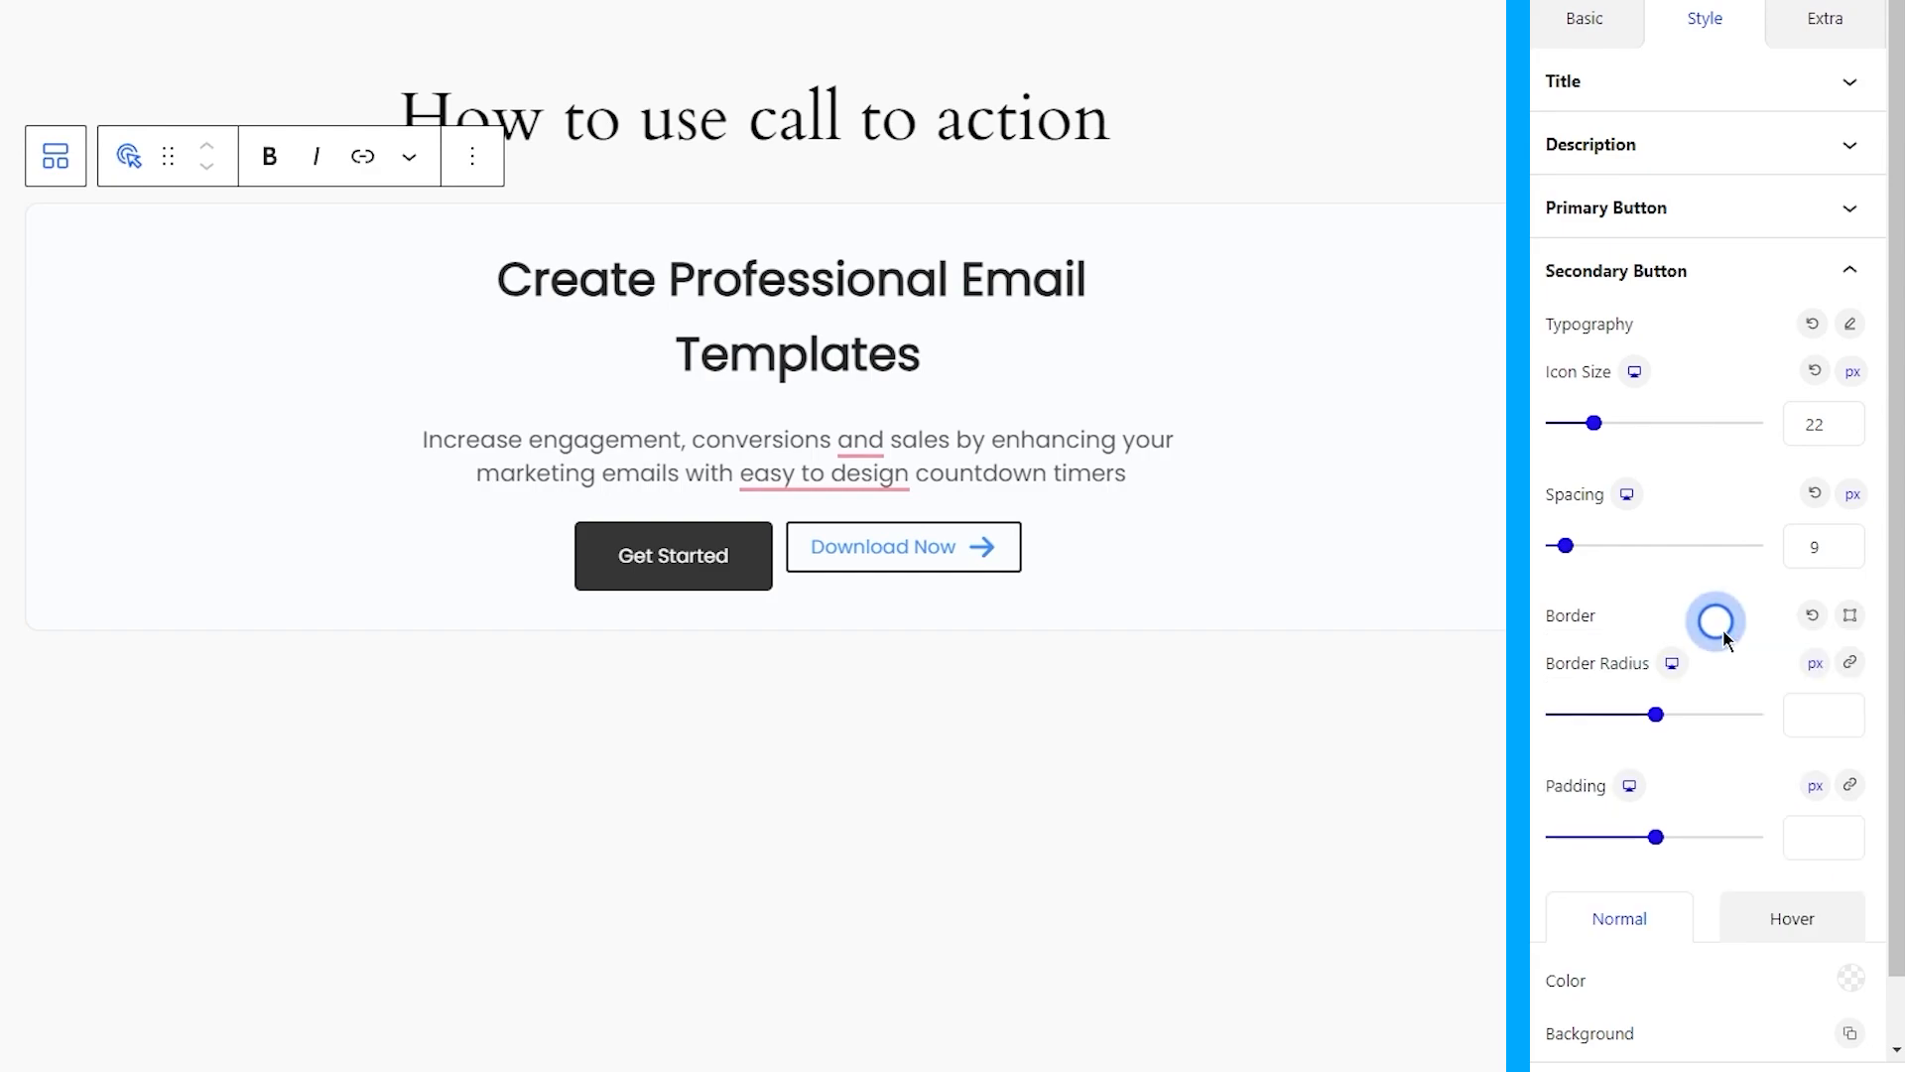
Set the secondary button's border radius to 5 px and its padding to 16 px top and bottom, 32 px right and left.
type("5")
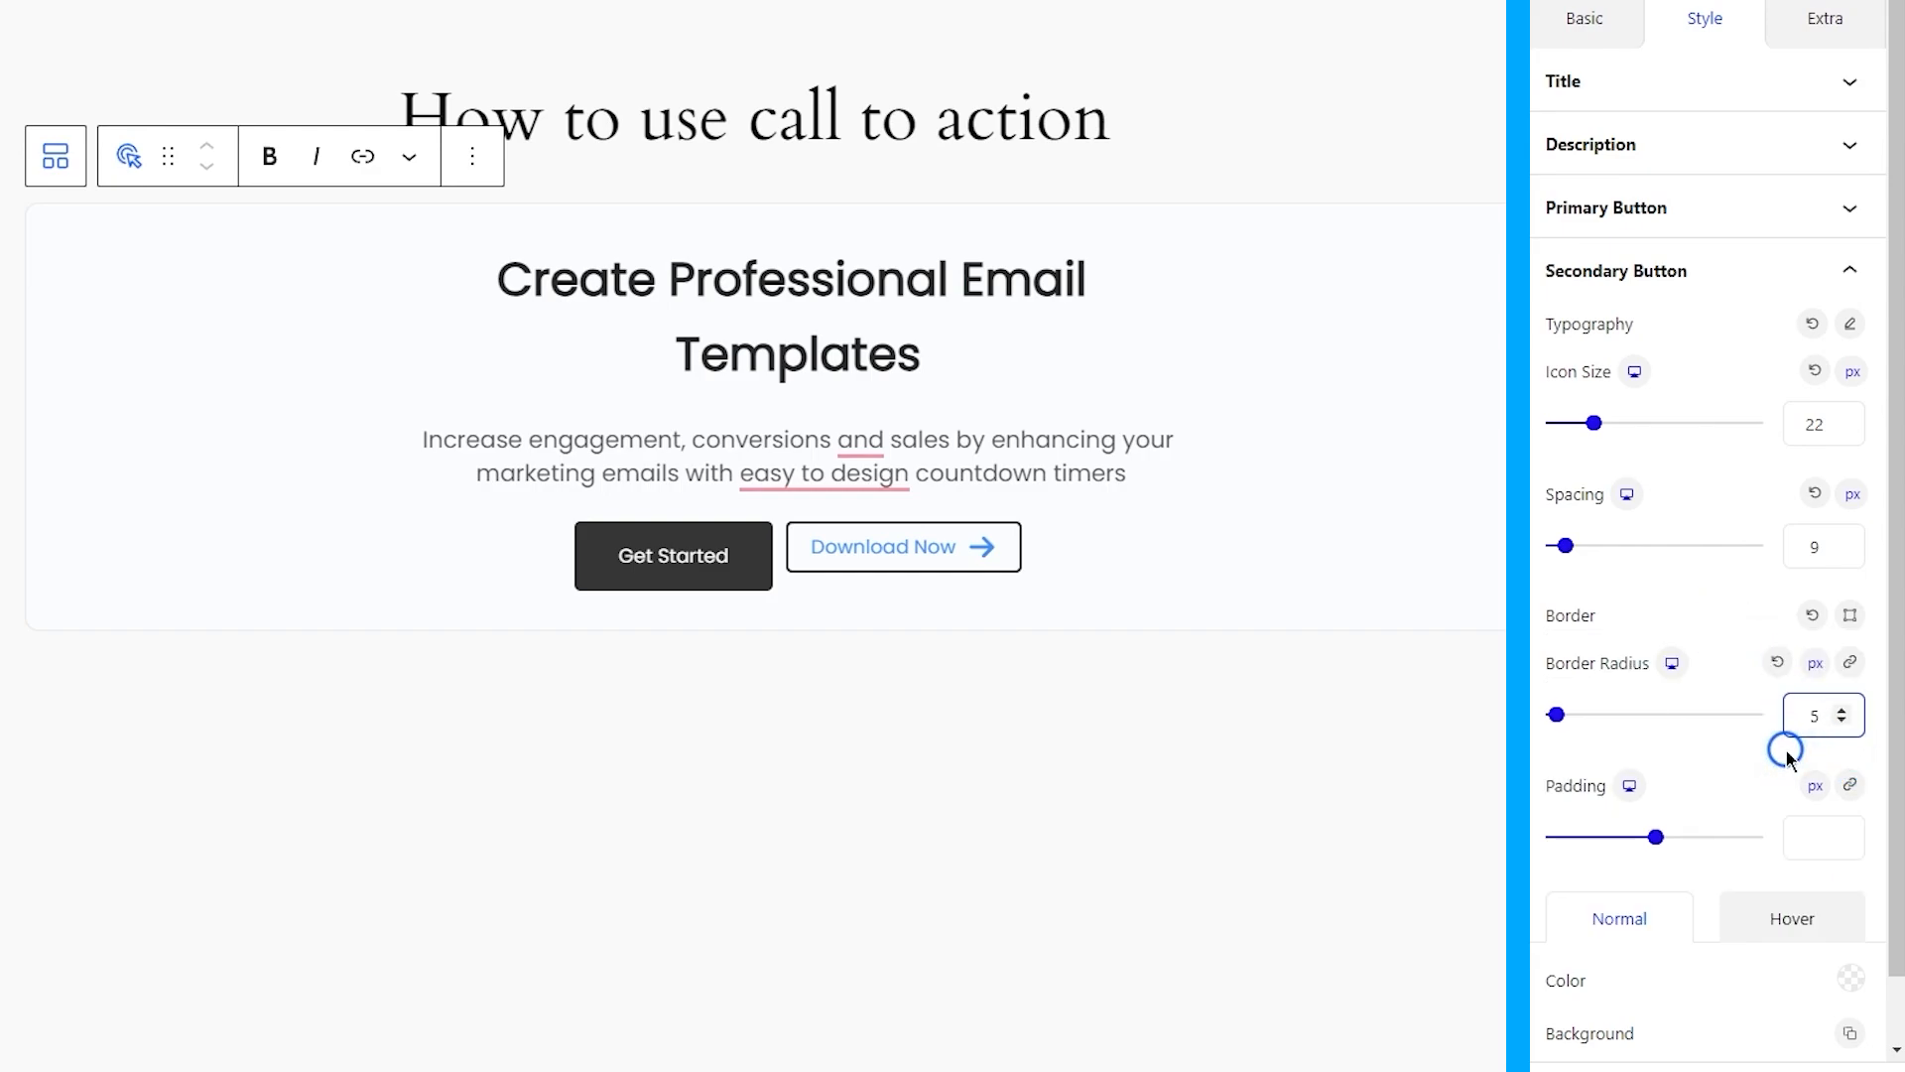
left_click(1850, 785)
left_click(1581, 834)
type("16")
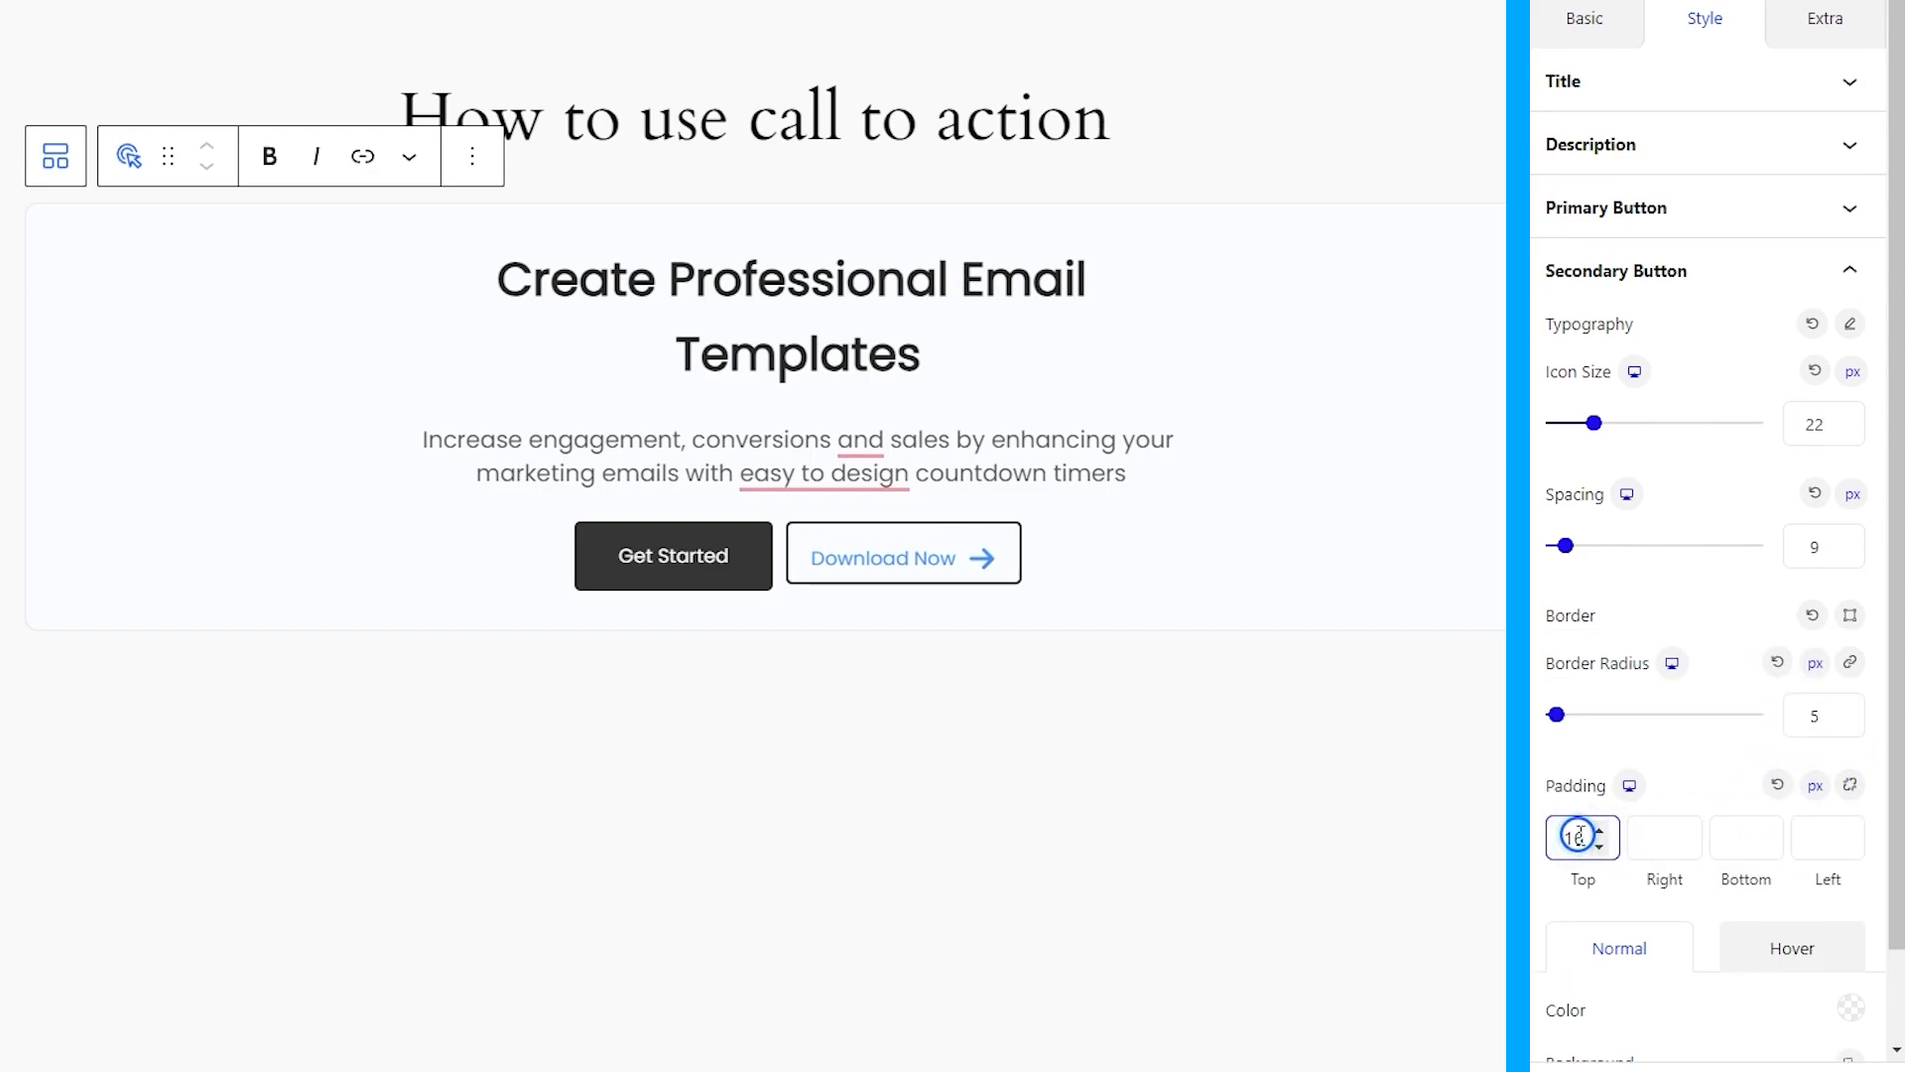
key("Tab")
type("32")
key("Tab")
type("16")
left_click(1831, 836)
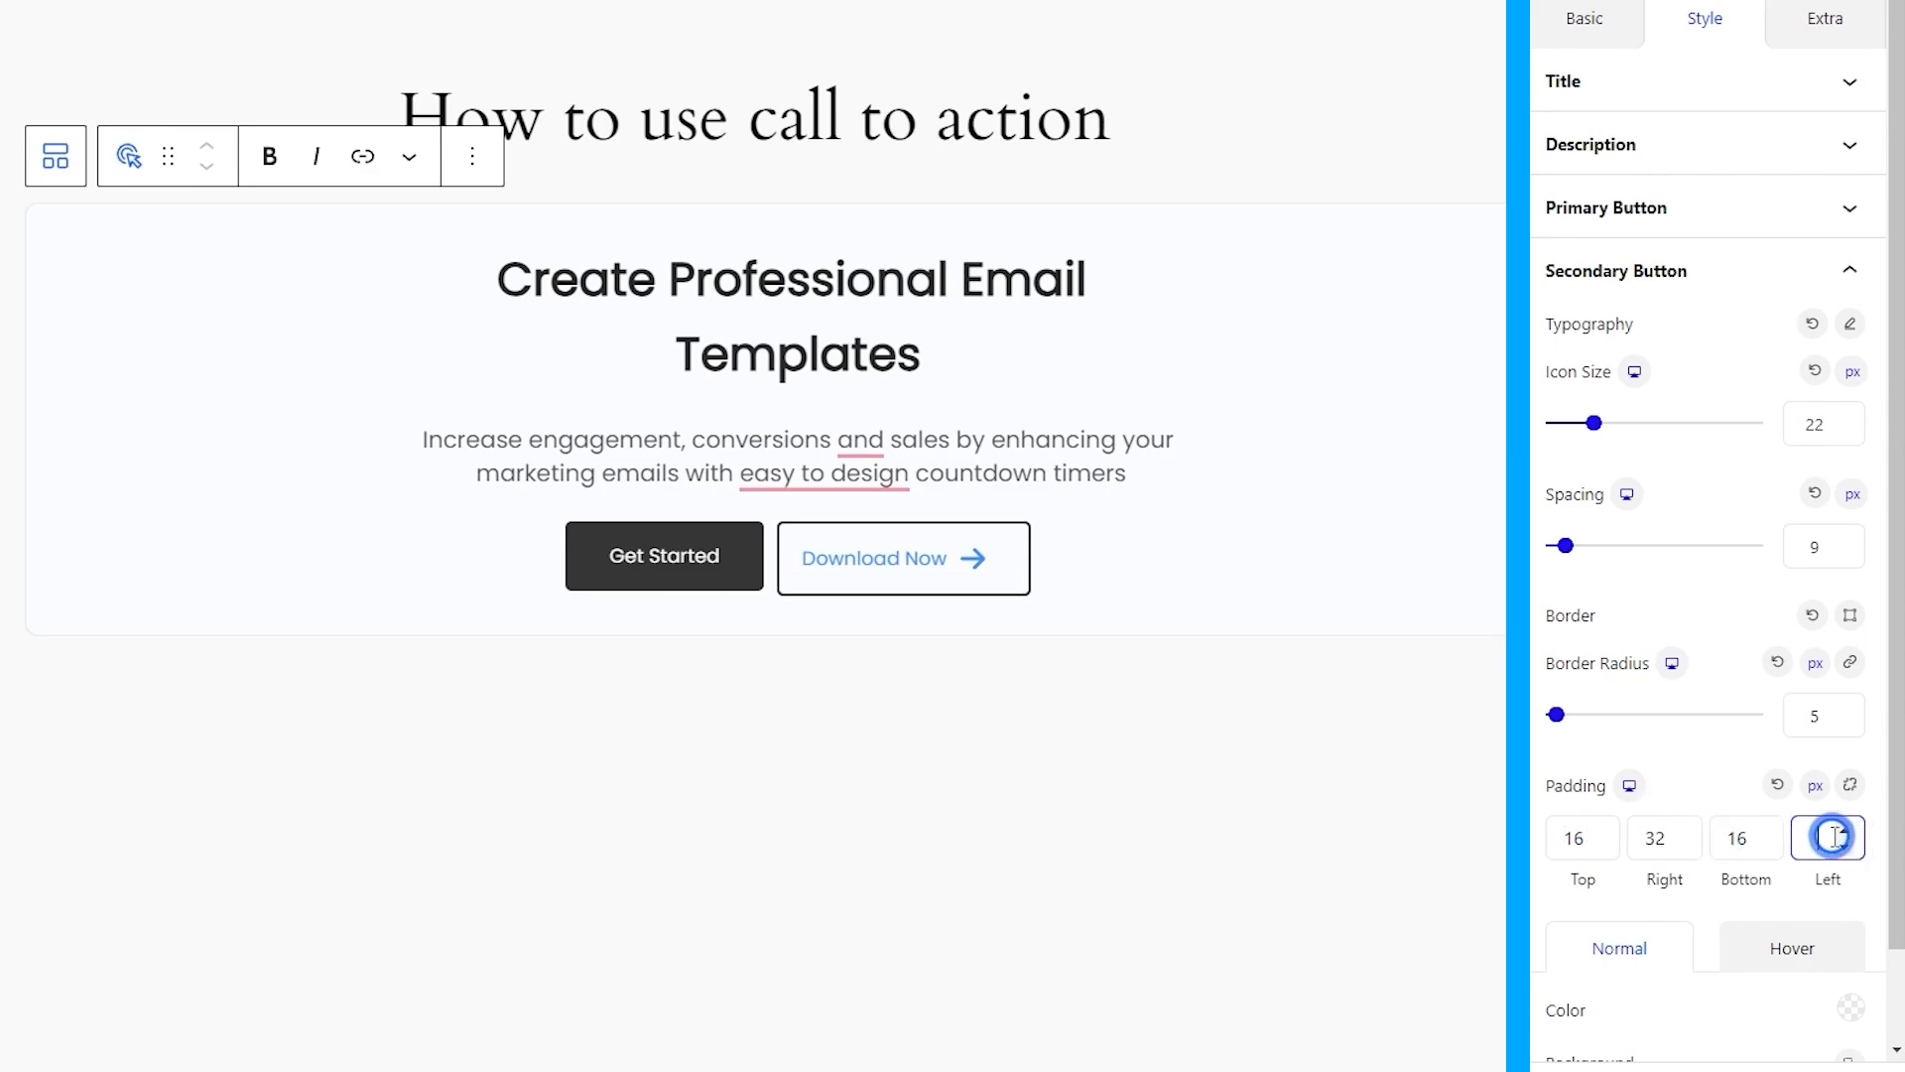
type("32")
Set the secondary button's normal text color to dark grey #353535.
scroll(1687, 831, "down", 1)
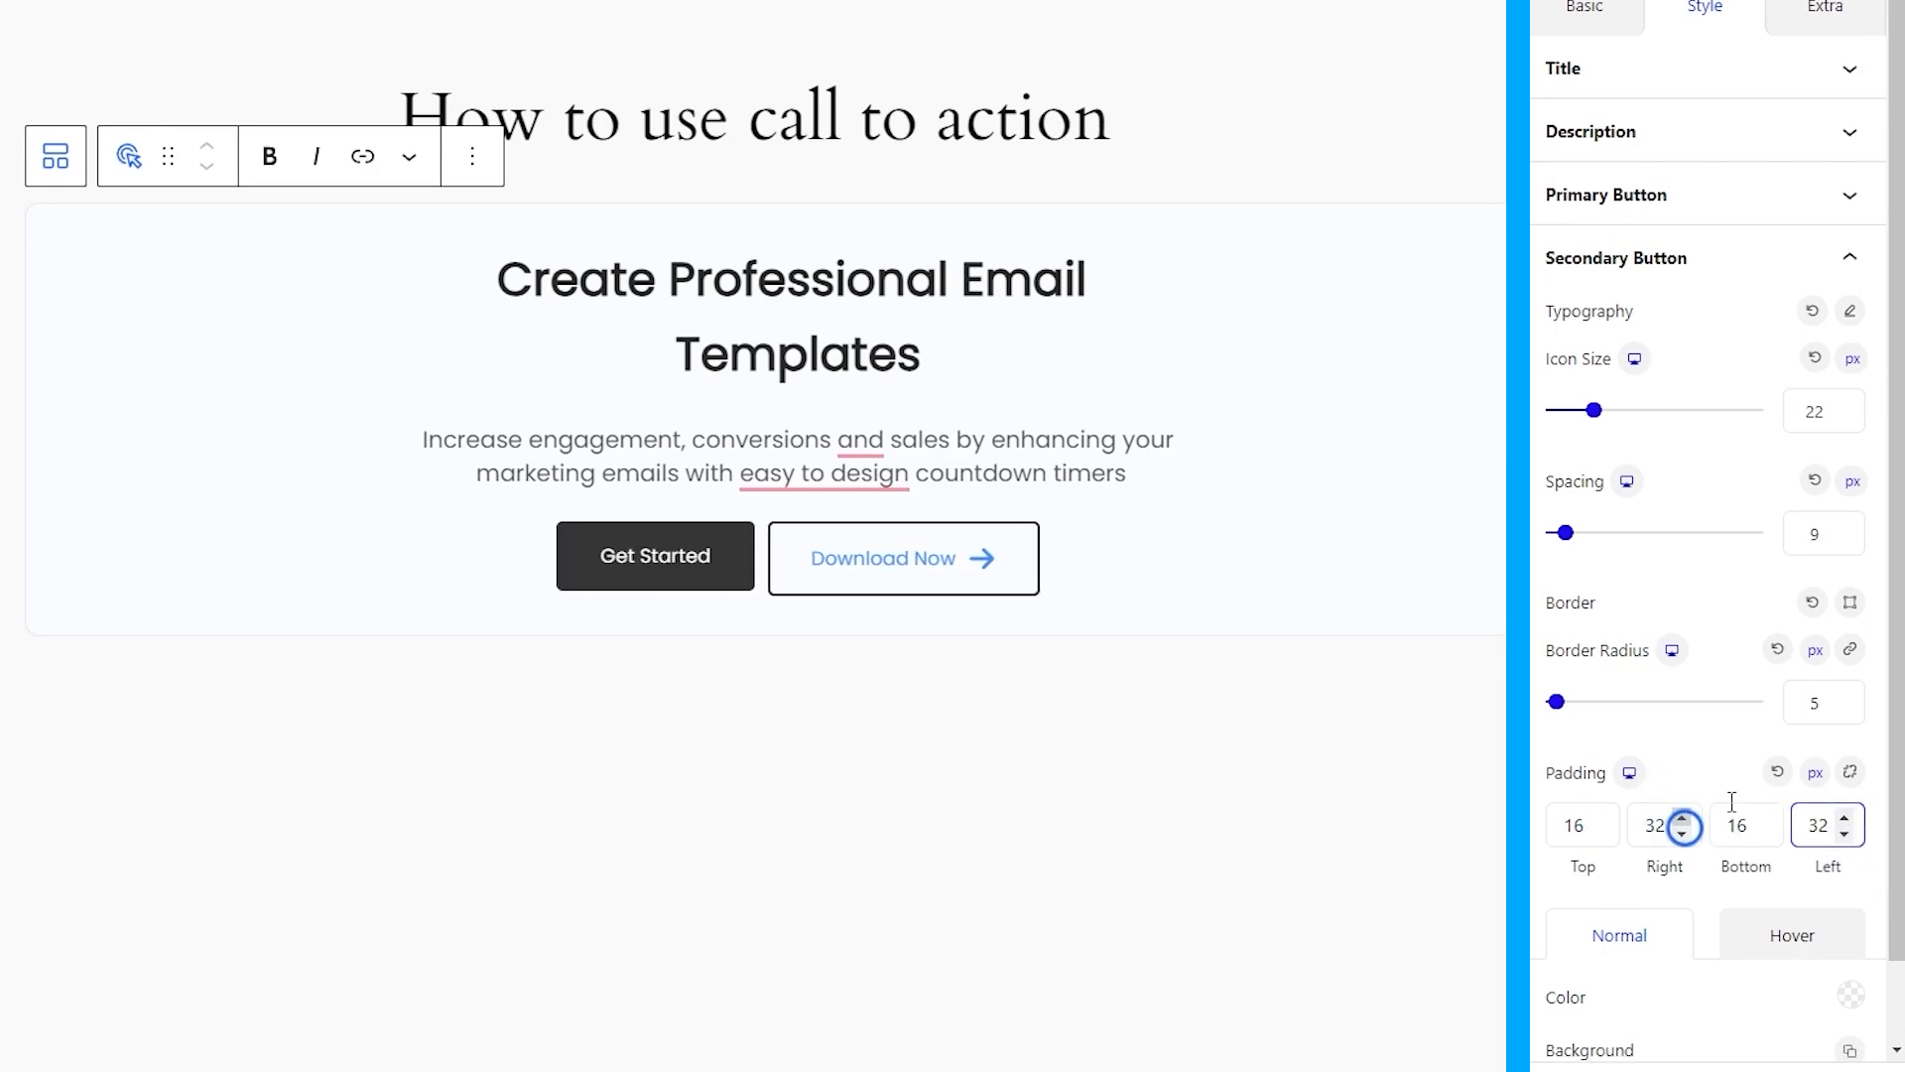
left_click(1849, 905)
double_click(1649, 658)
type("353535")
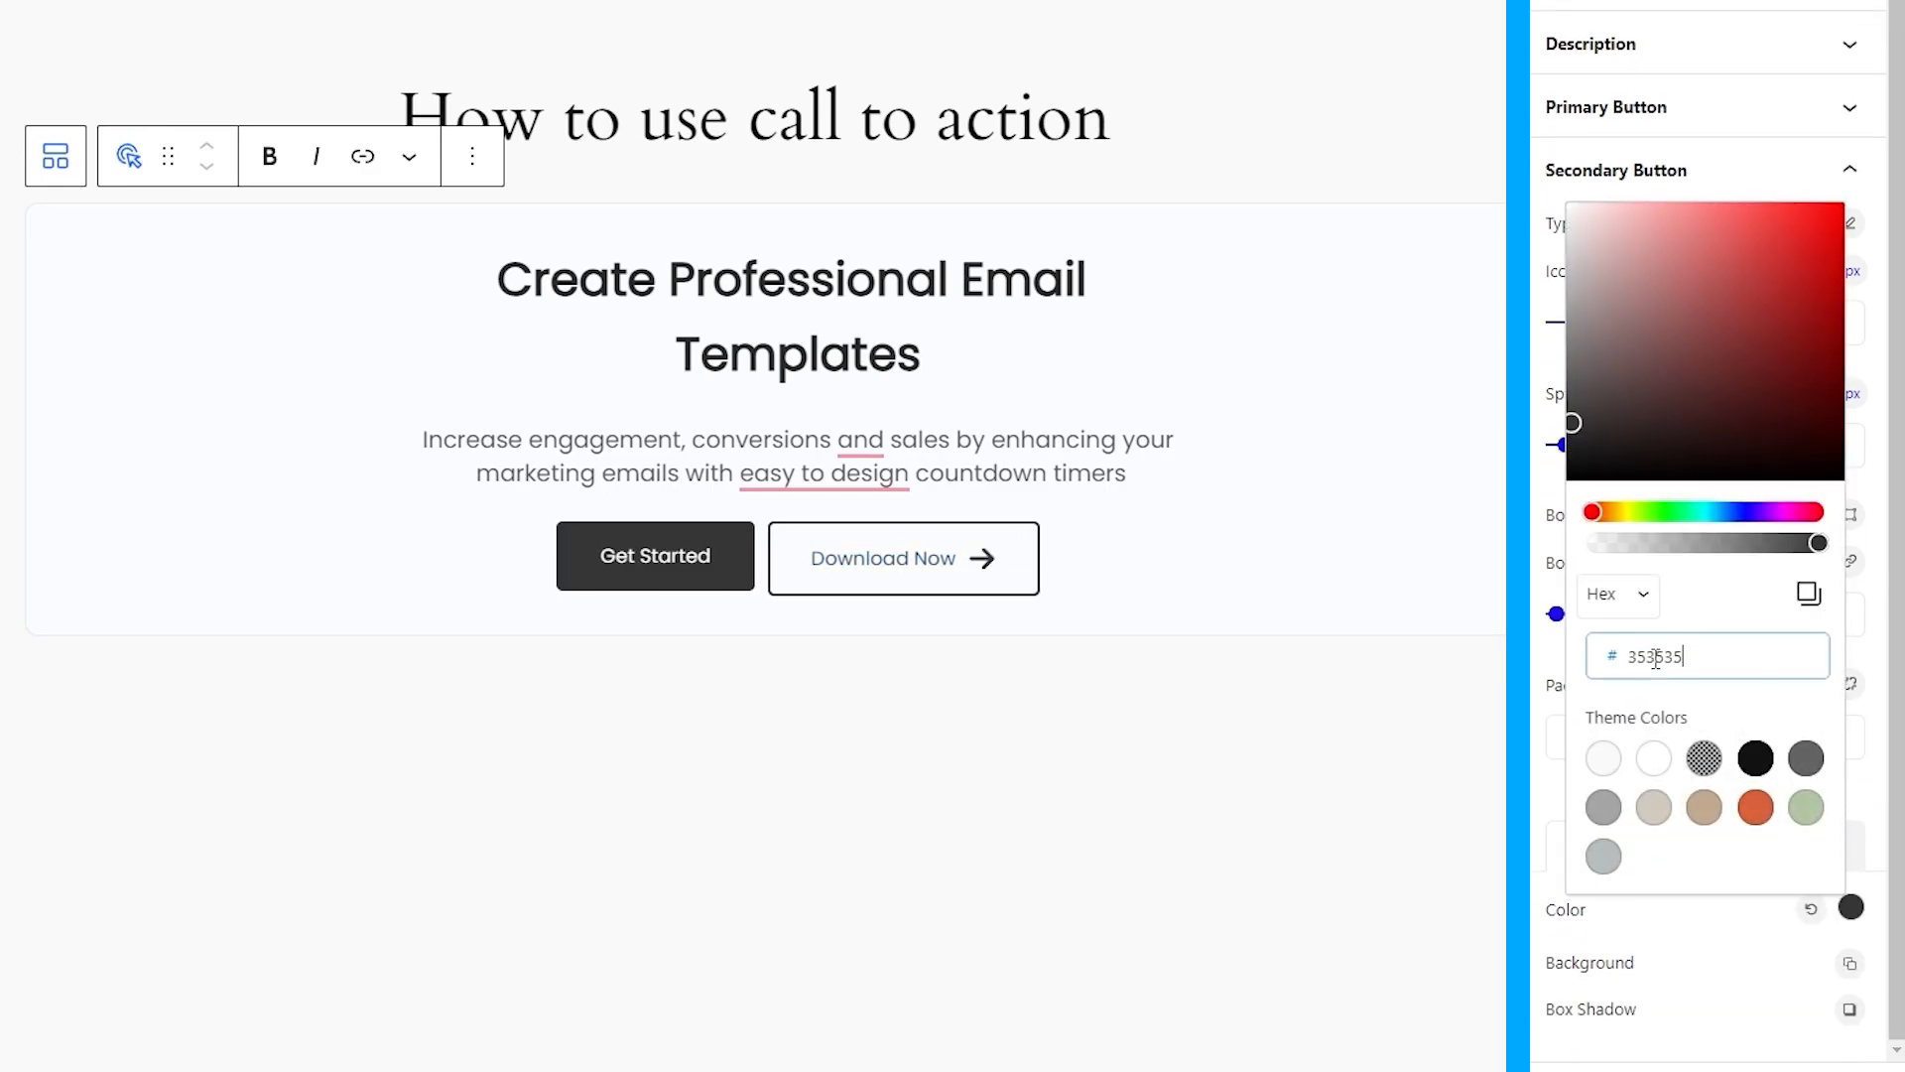
left_click(1753, 956)
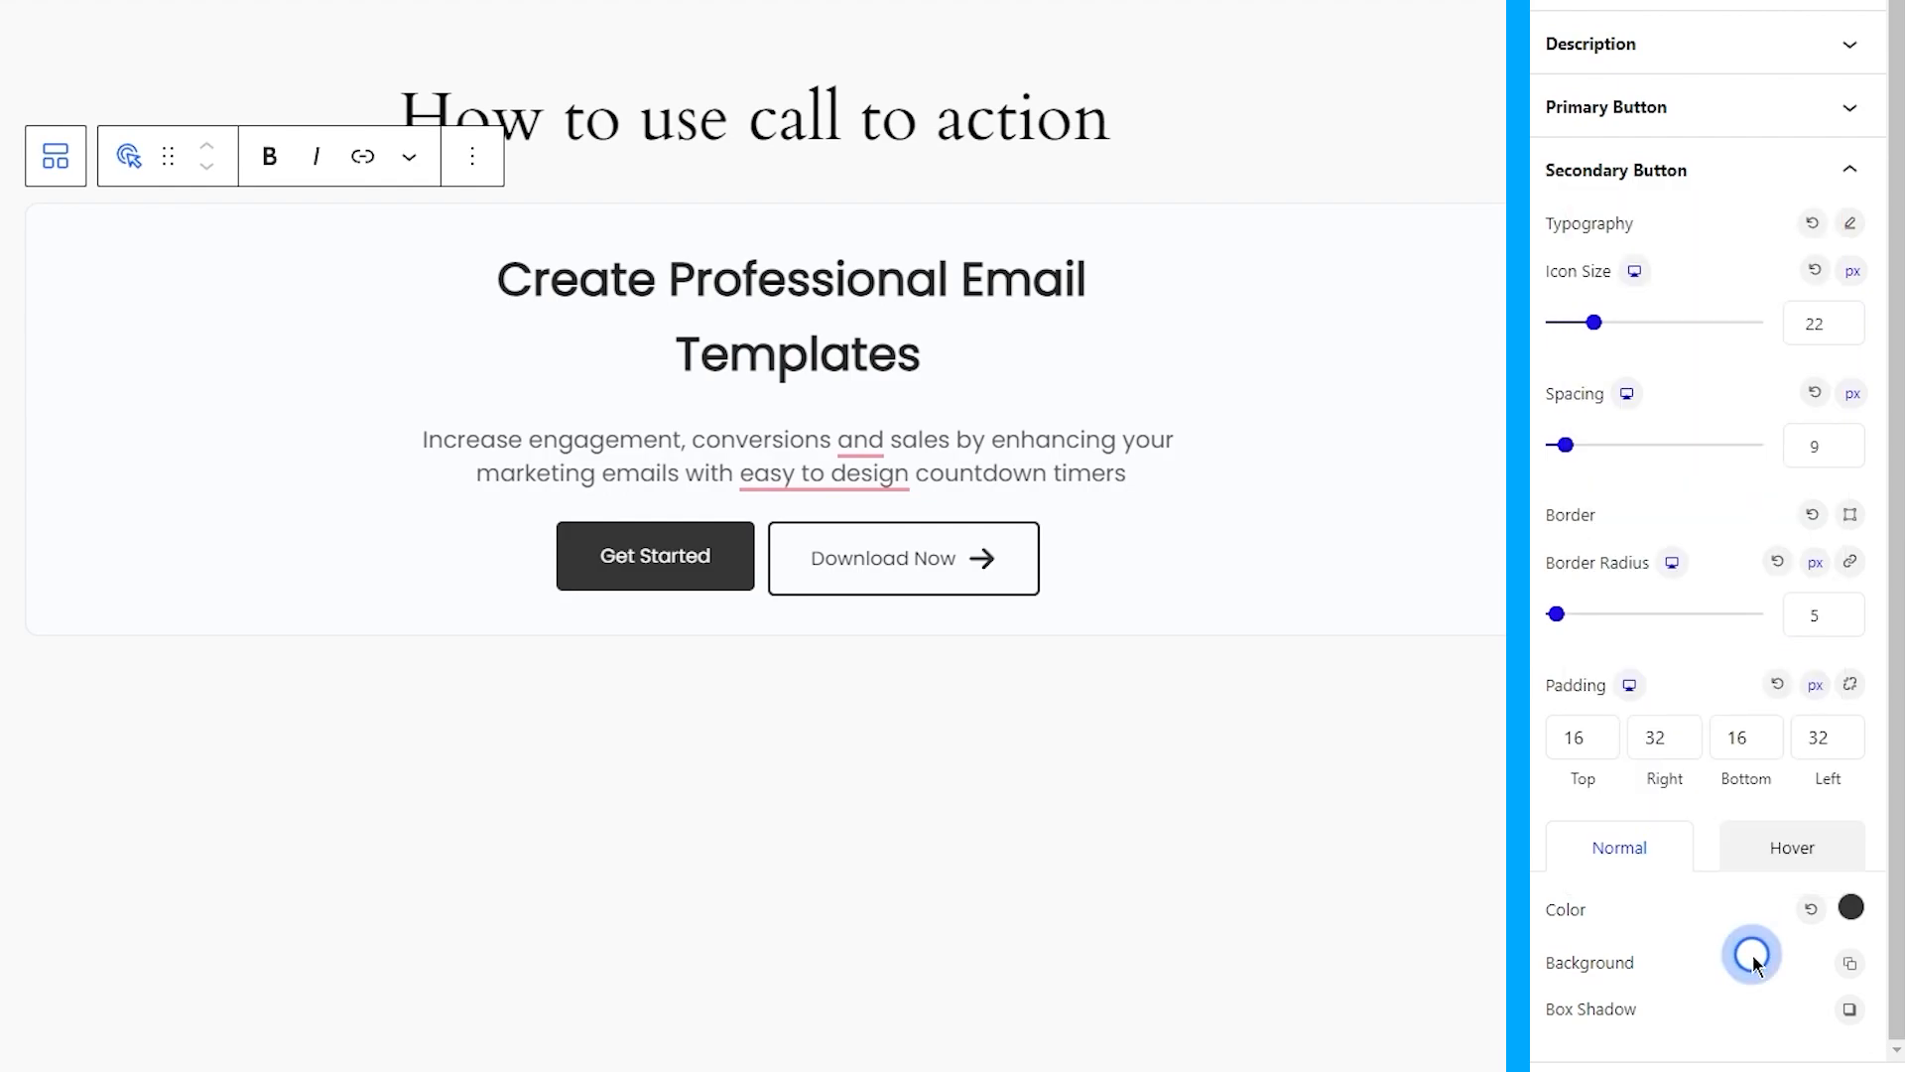
Set the secondary button's hover text color to white.
left_click(1834, 870)
left_click(1848, 907)
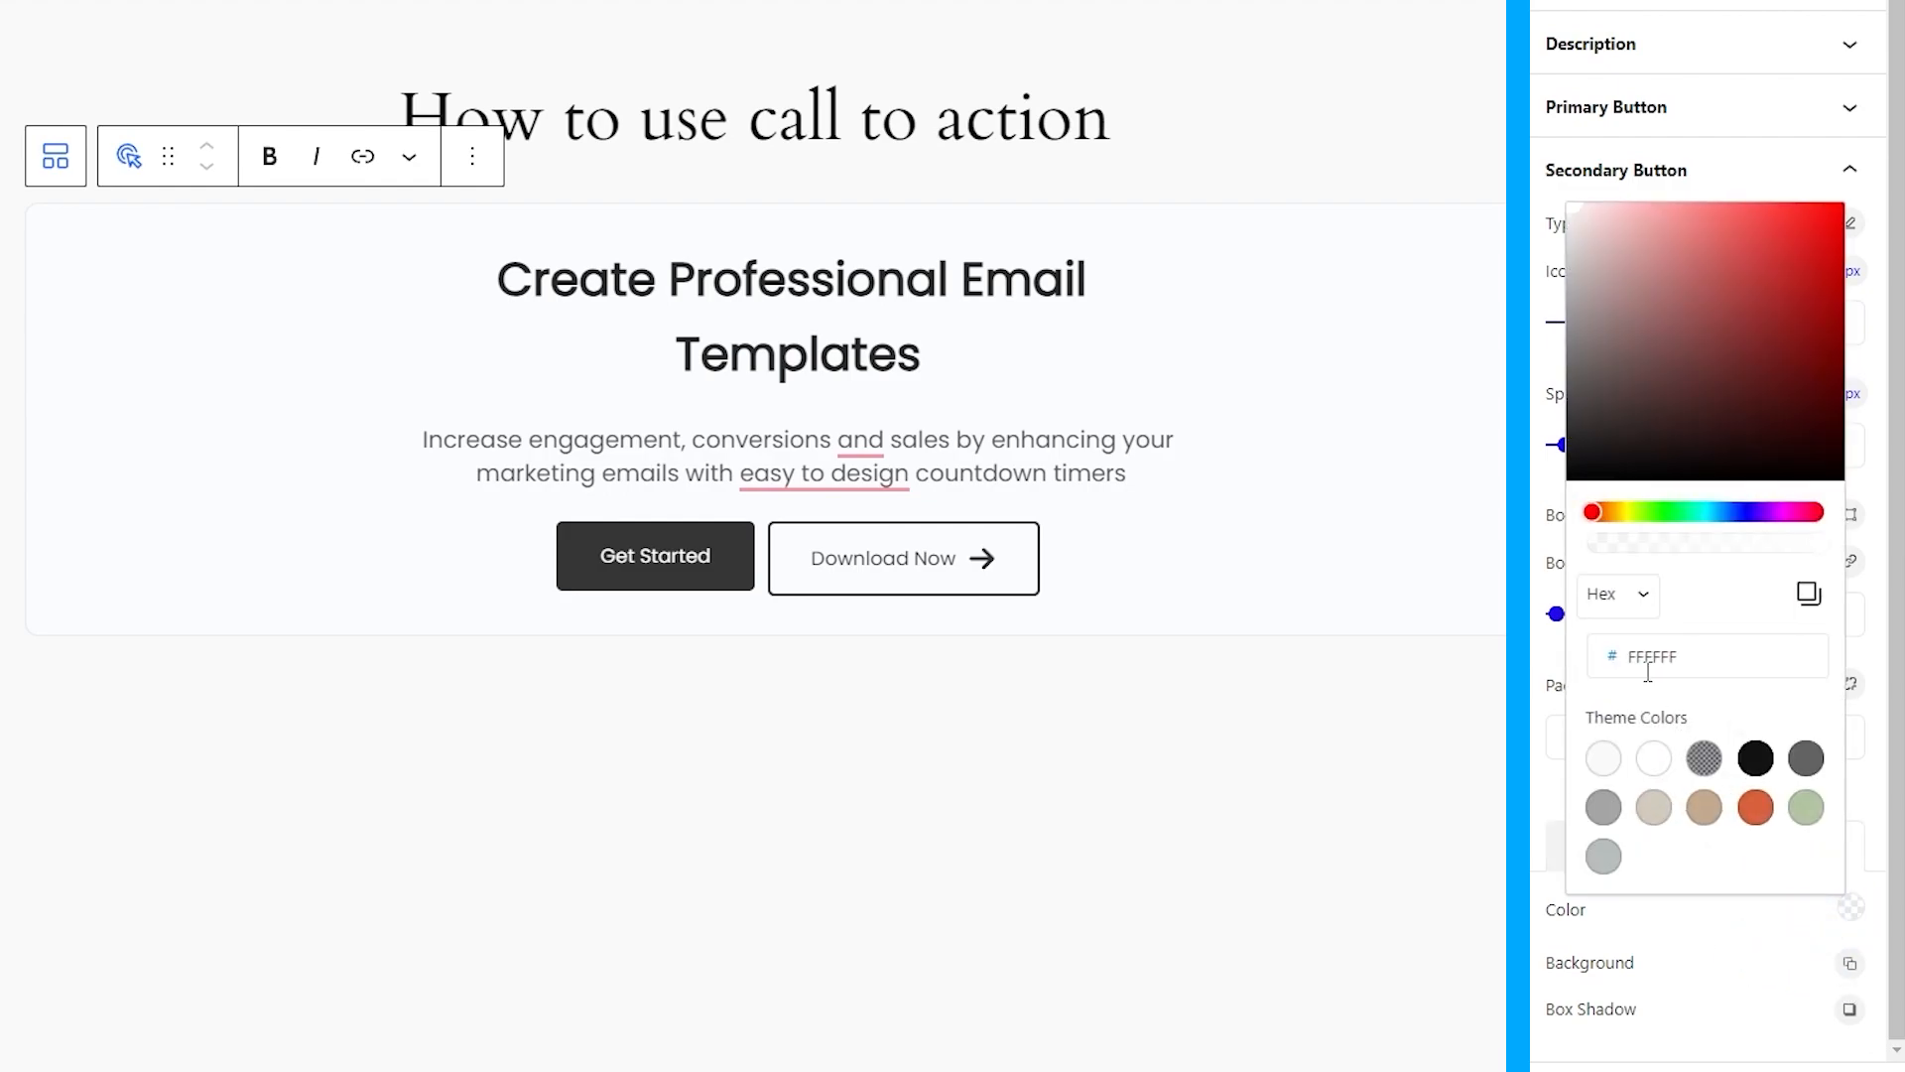
left_click(1648, 673)
left_click_drag(1670, 391, 1563, 207)
left_click(1706, 988)
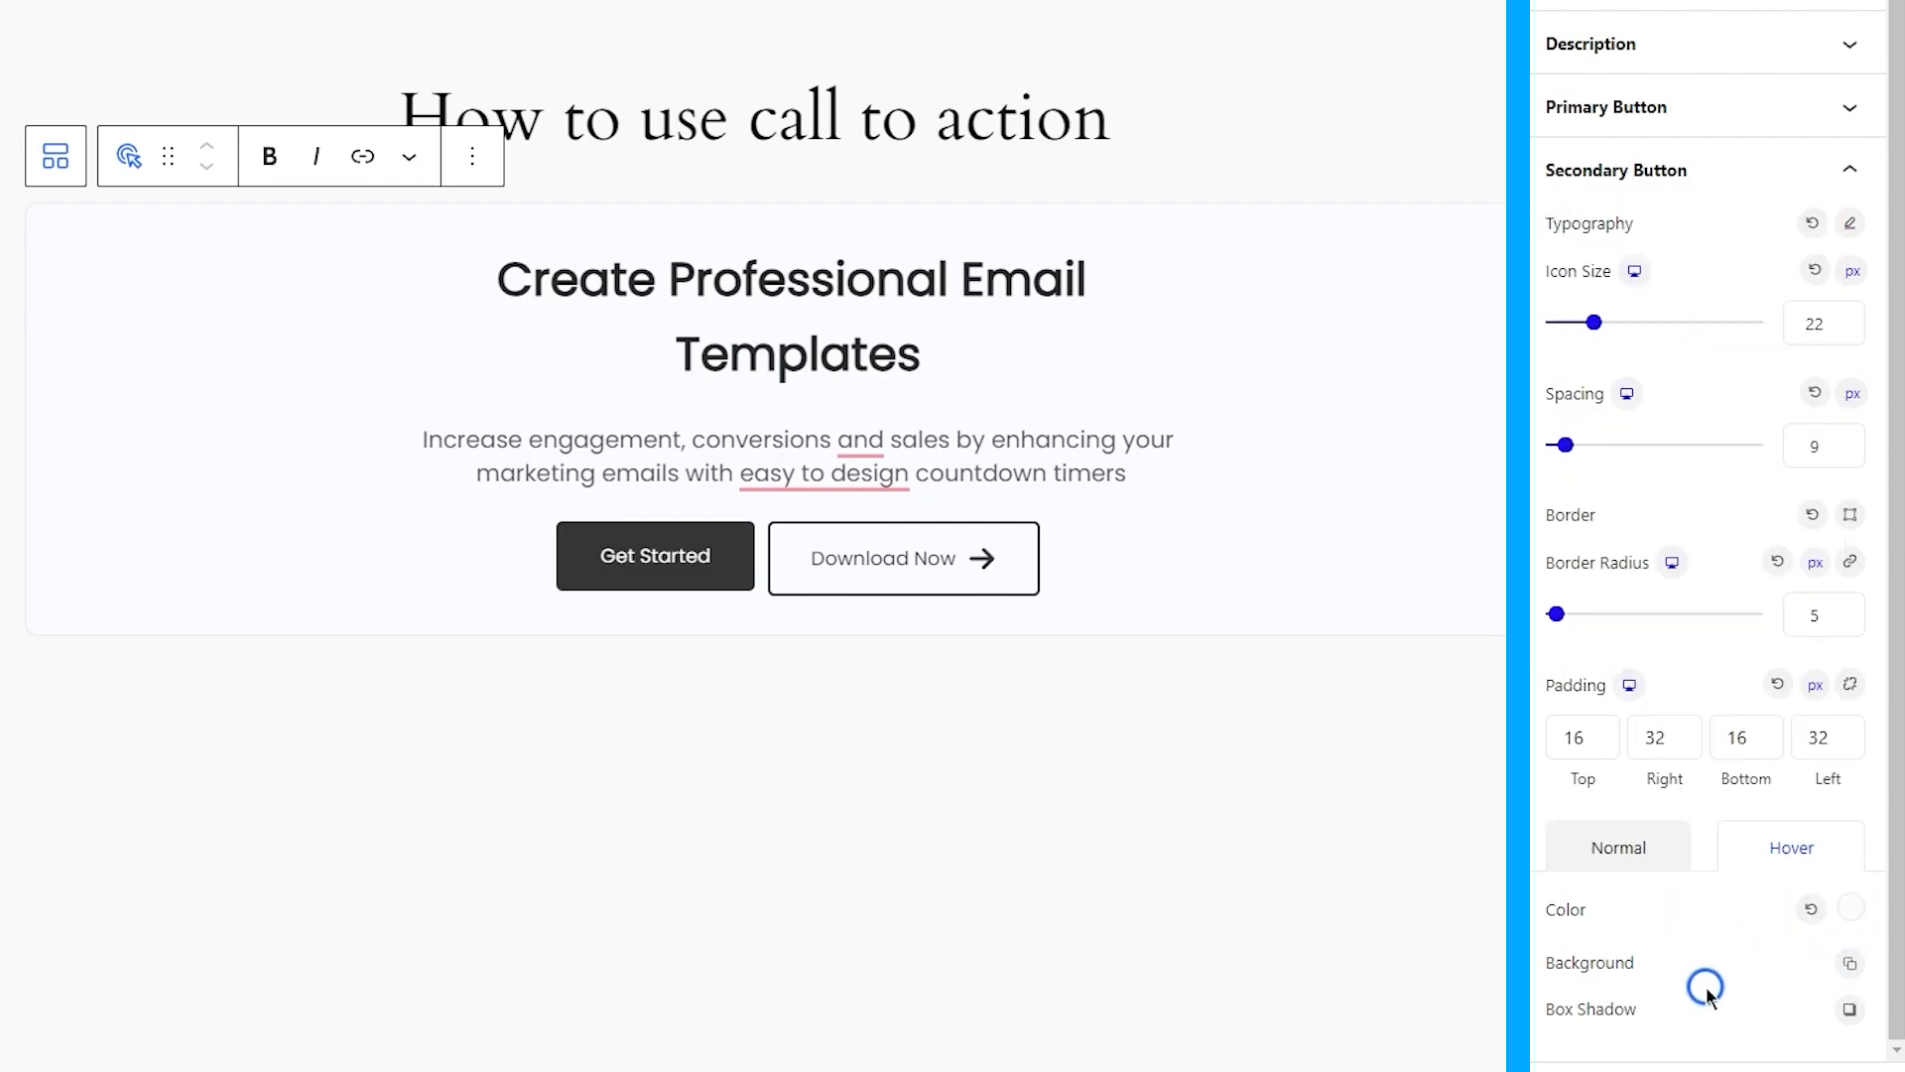
Set the secondary button's hover background color to dark grey #353535.
left_click(1849, 963)
left_click(1826, 708)
double_click(1664, 454)
type("333333")
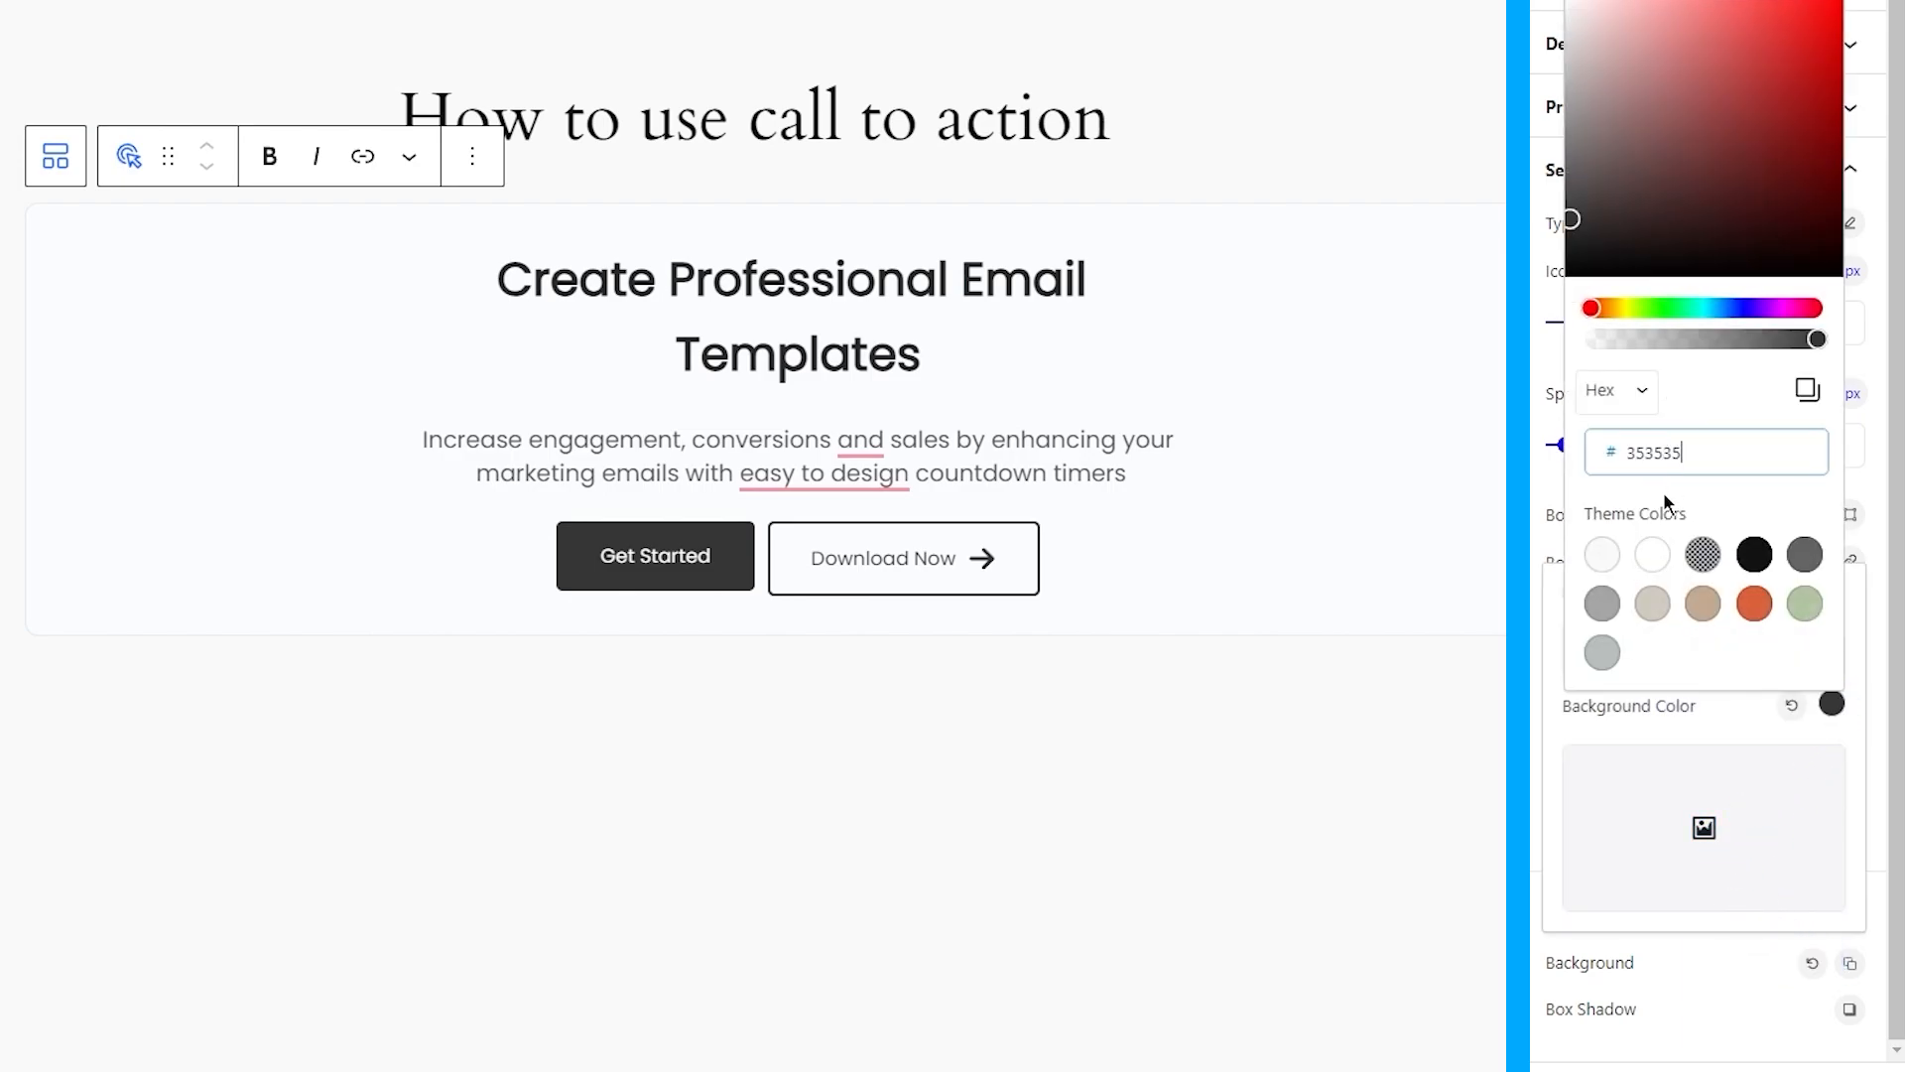
left_click(1705, 989)
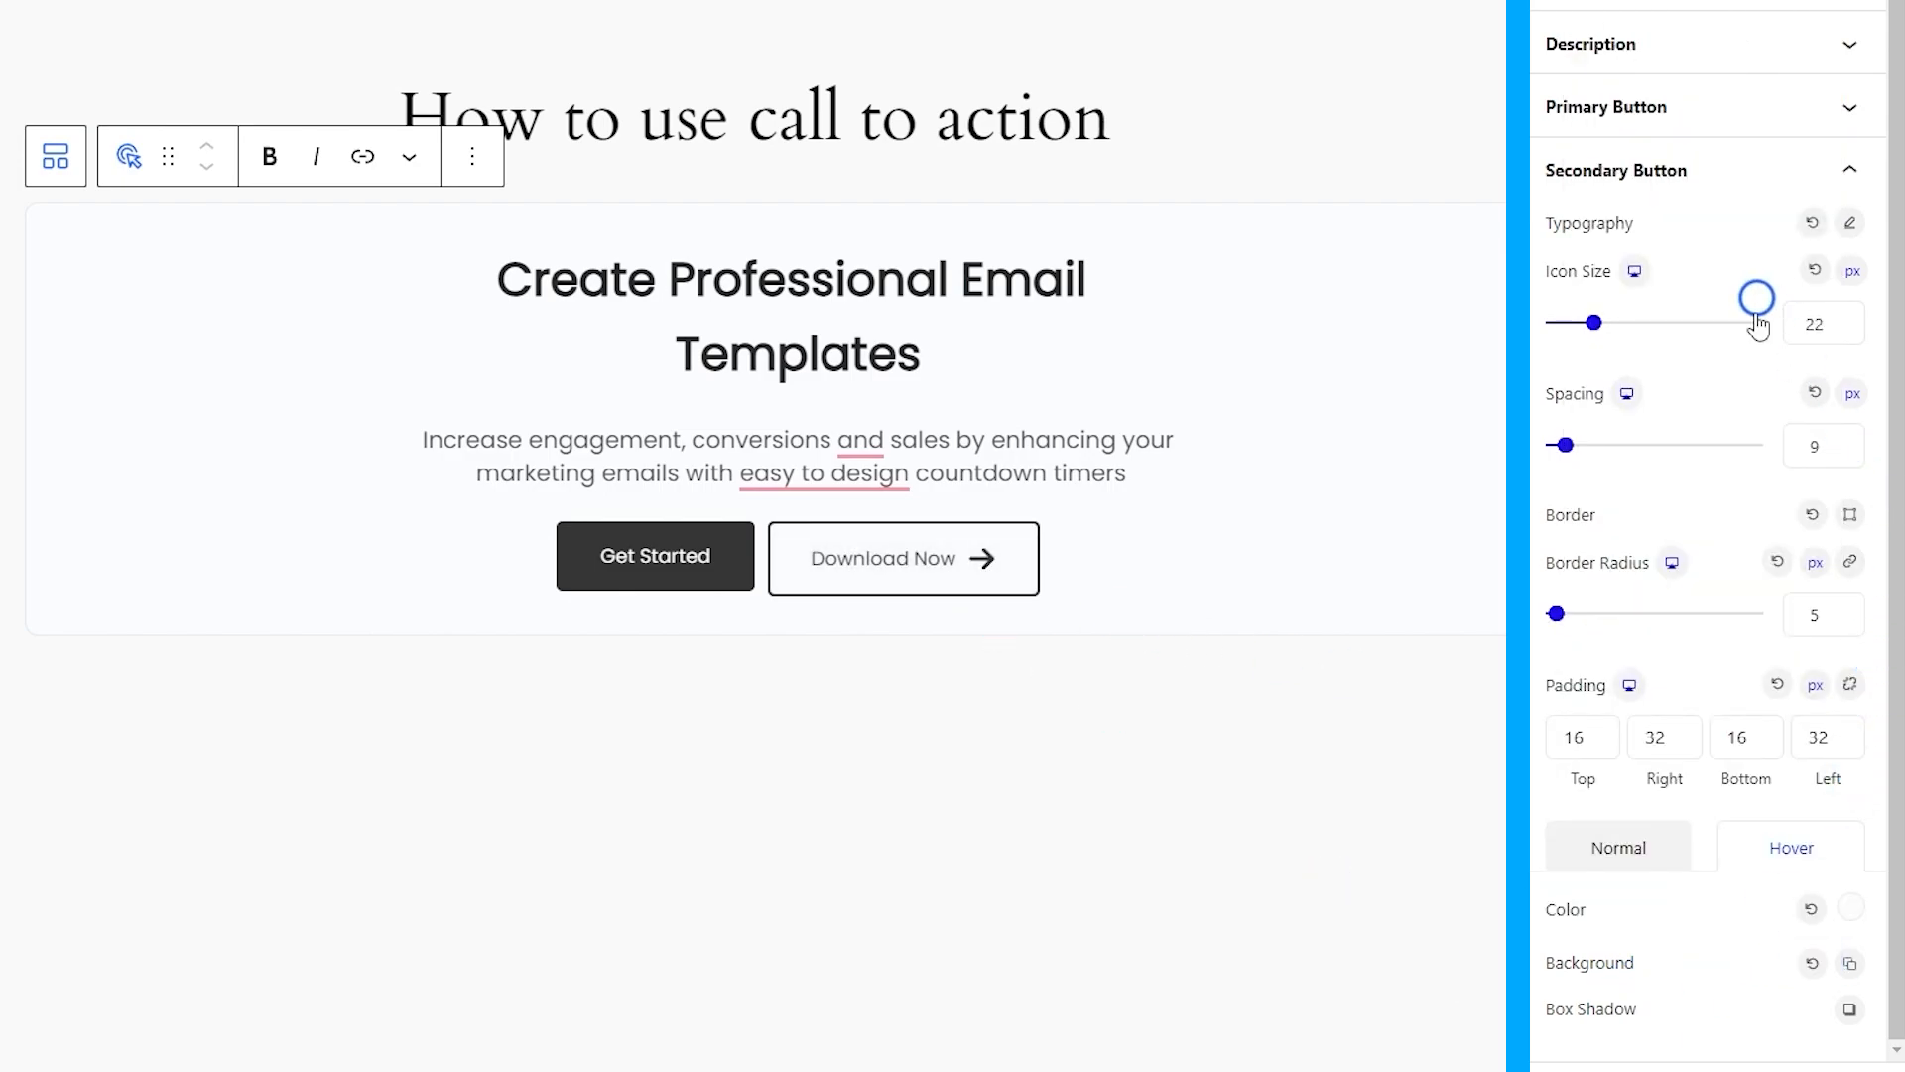
Set the whole block's padding to 70 px at the top and 70 px at the bottom, with the sides unlinked.
scroll(1751, 315, "up", 3)
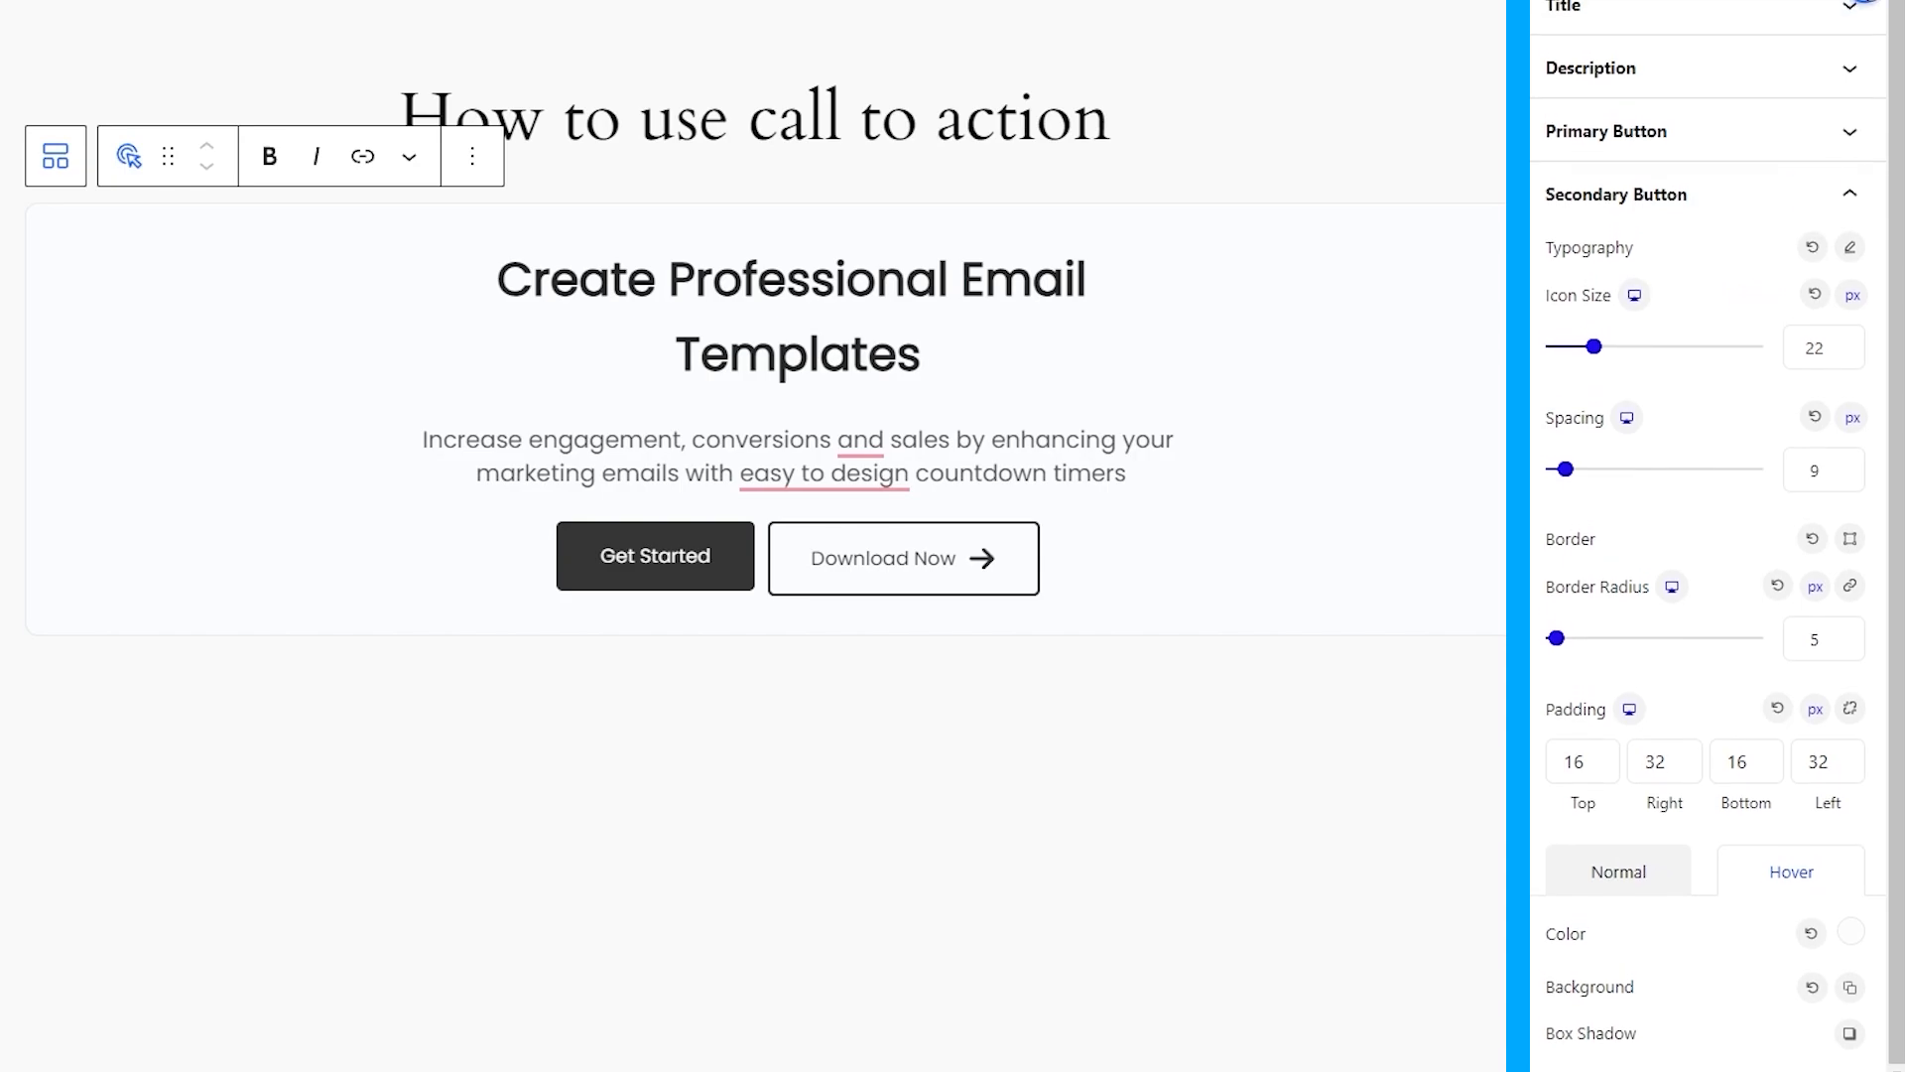
left_click(1831, 55)
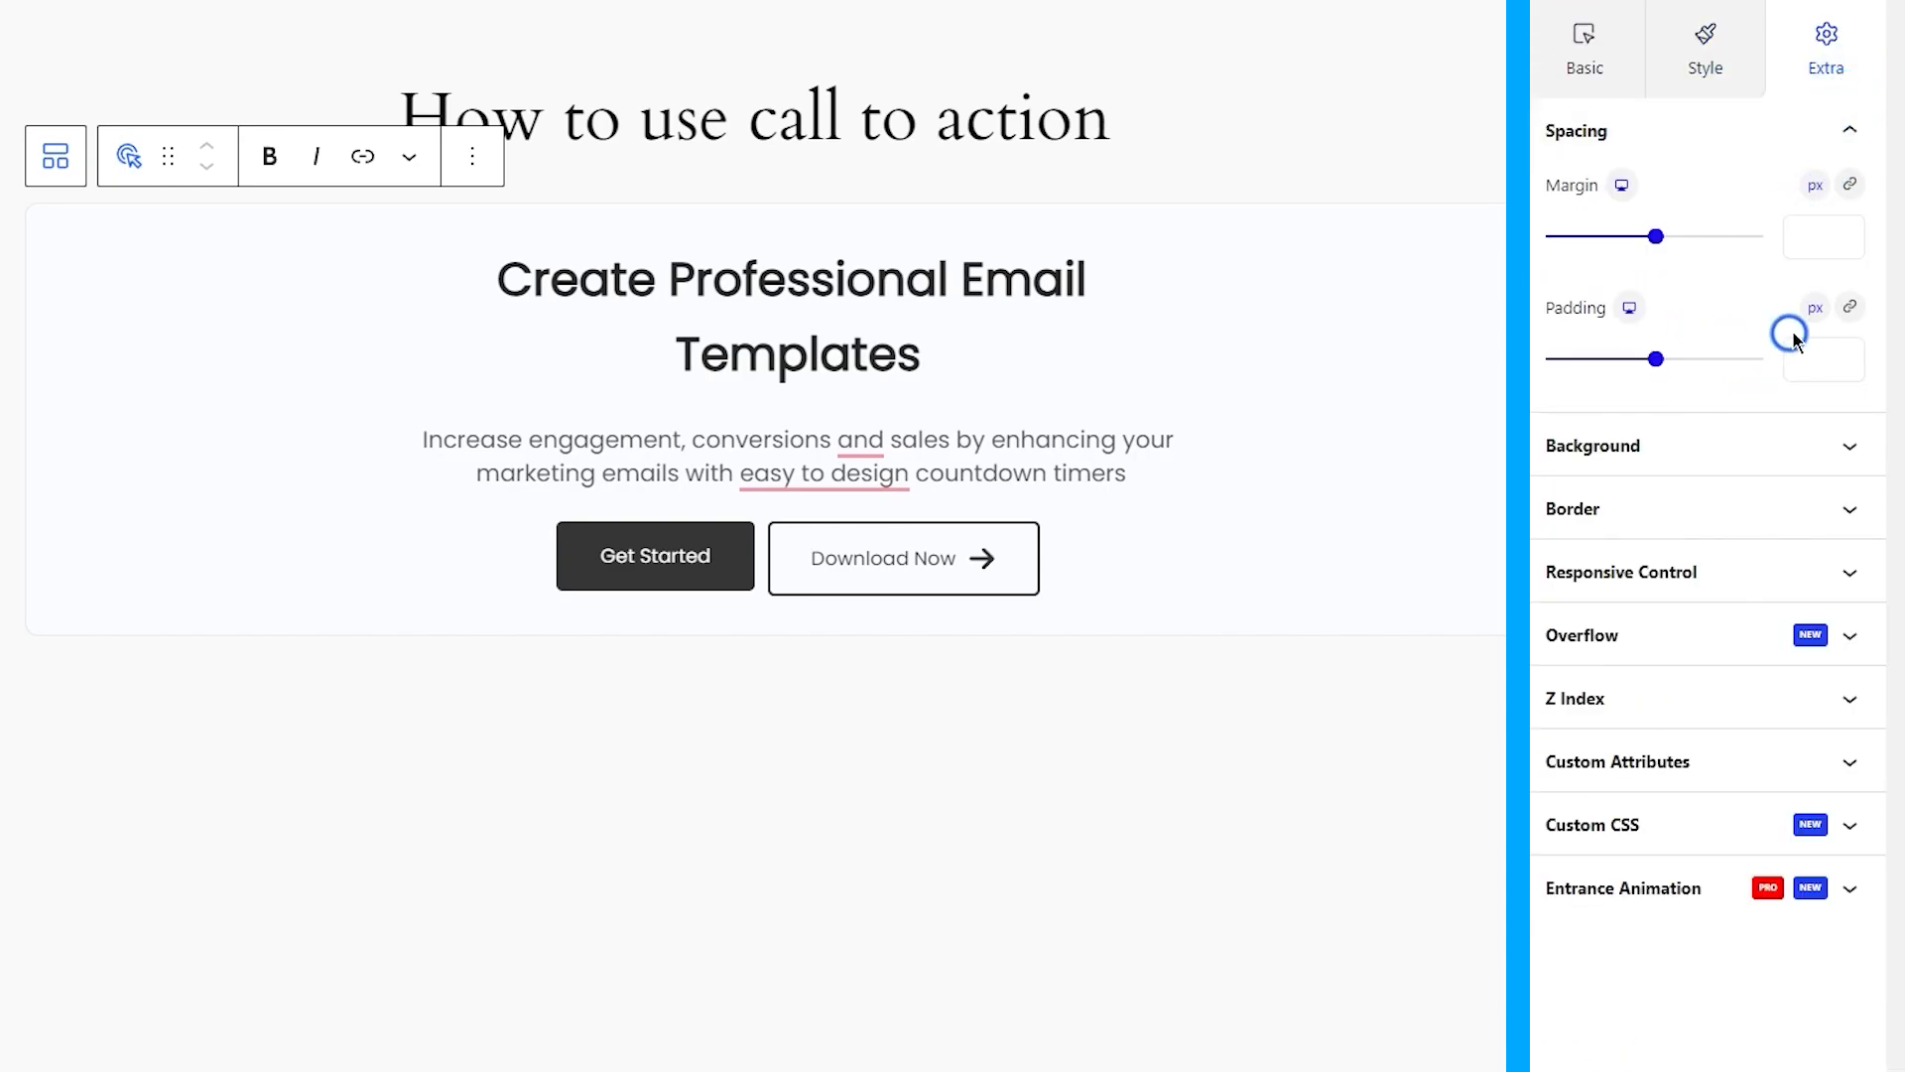
left_click(1850, 307)
left_click(1576, 362)
type("70")
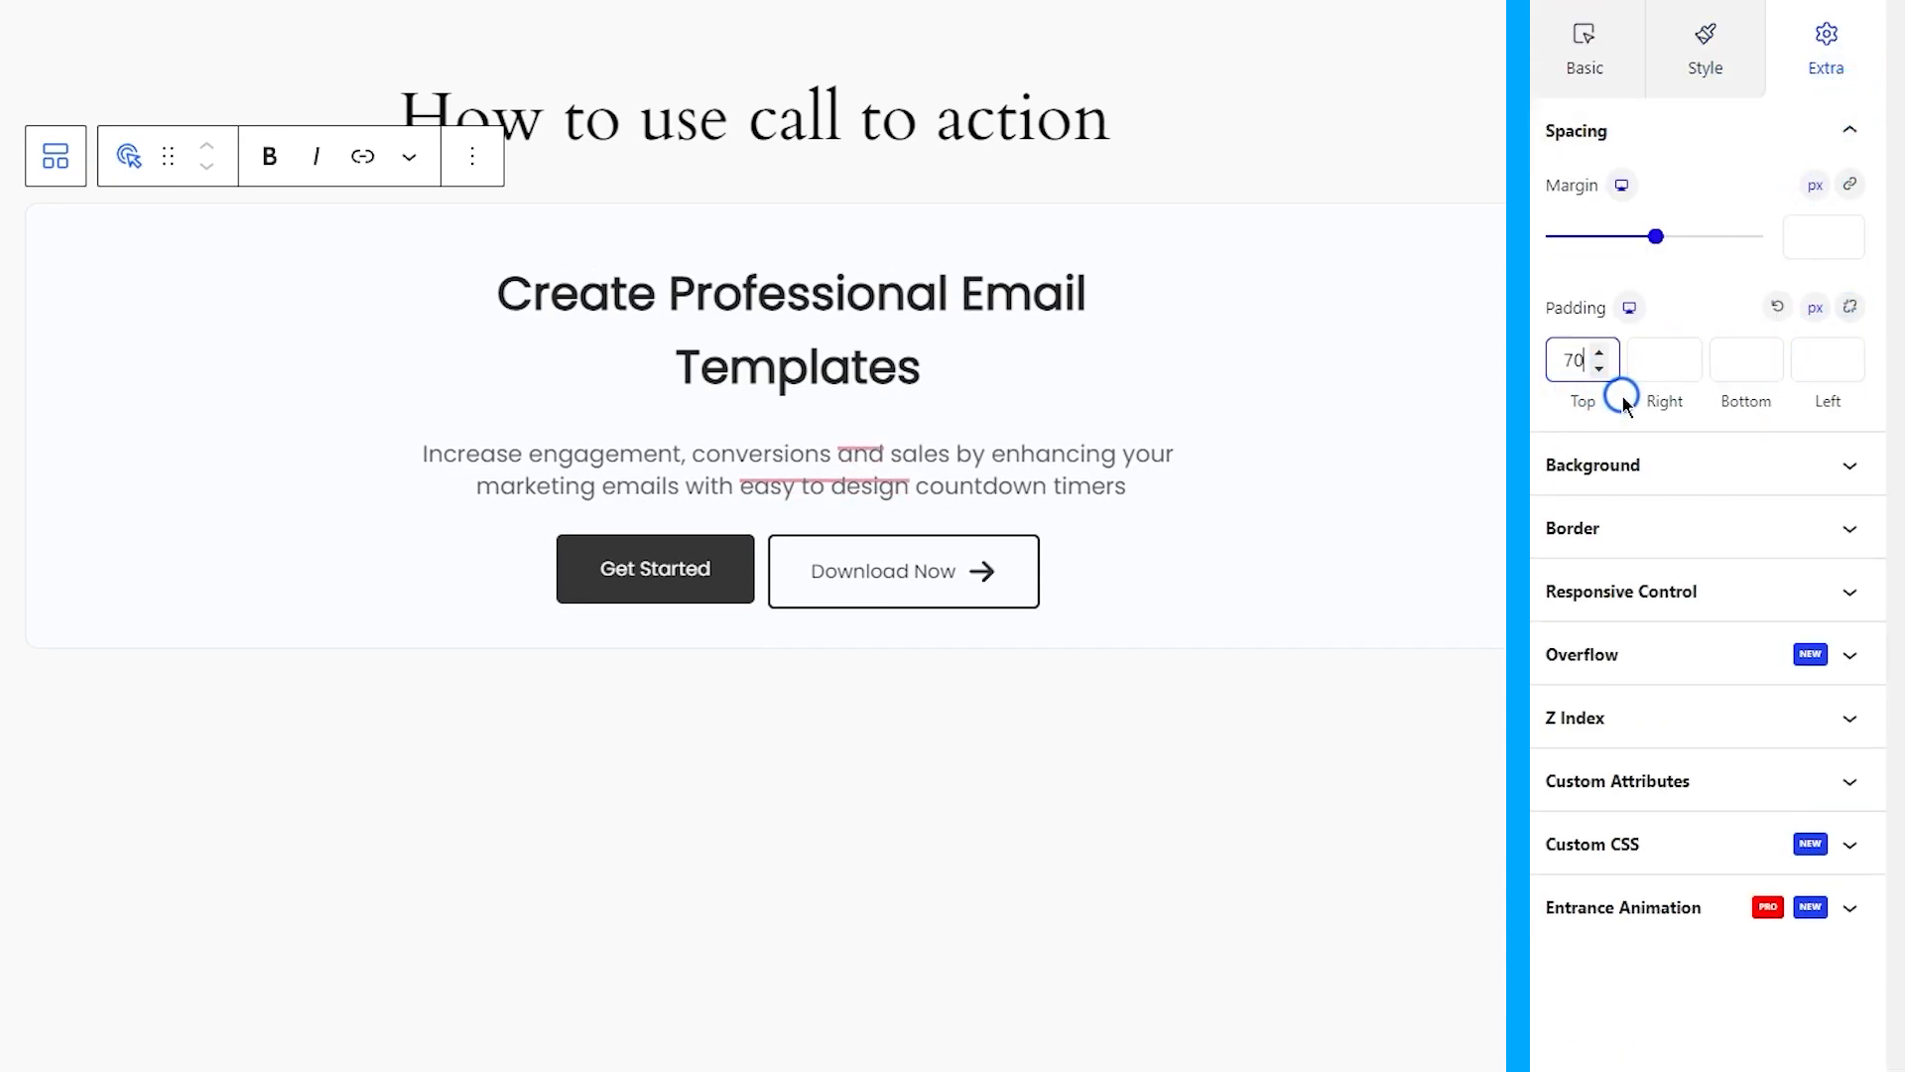
left_click(1762, 372)
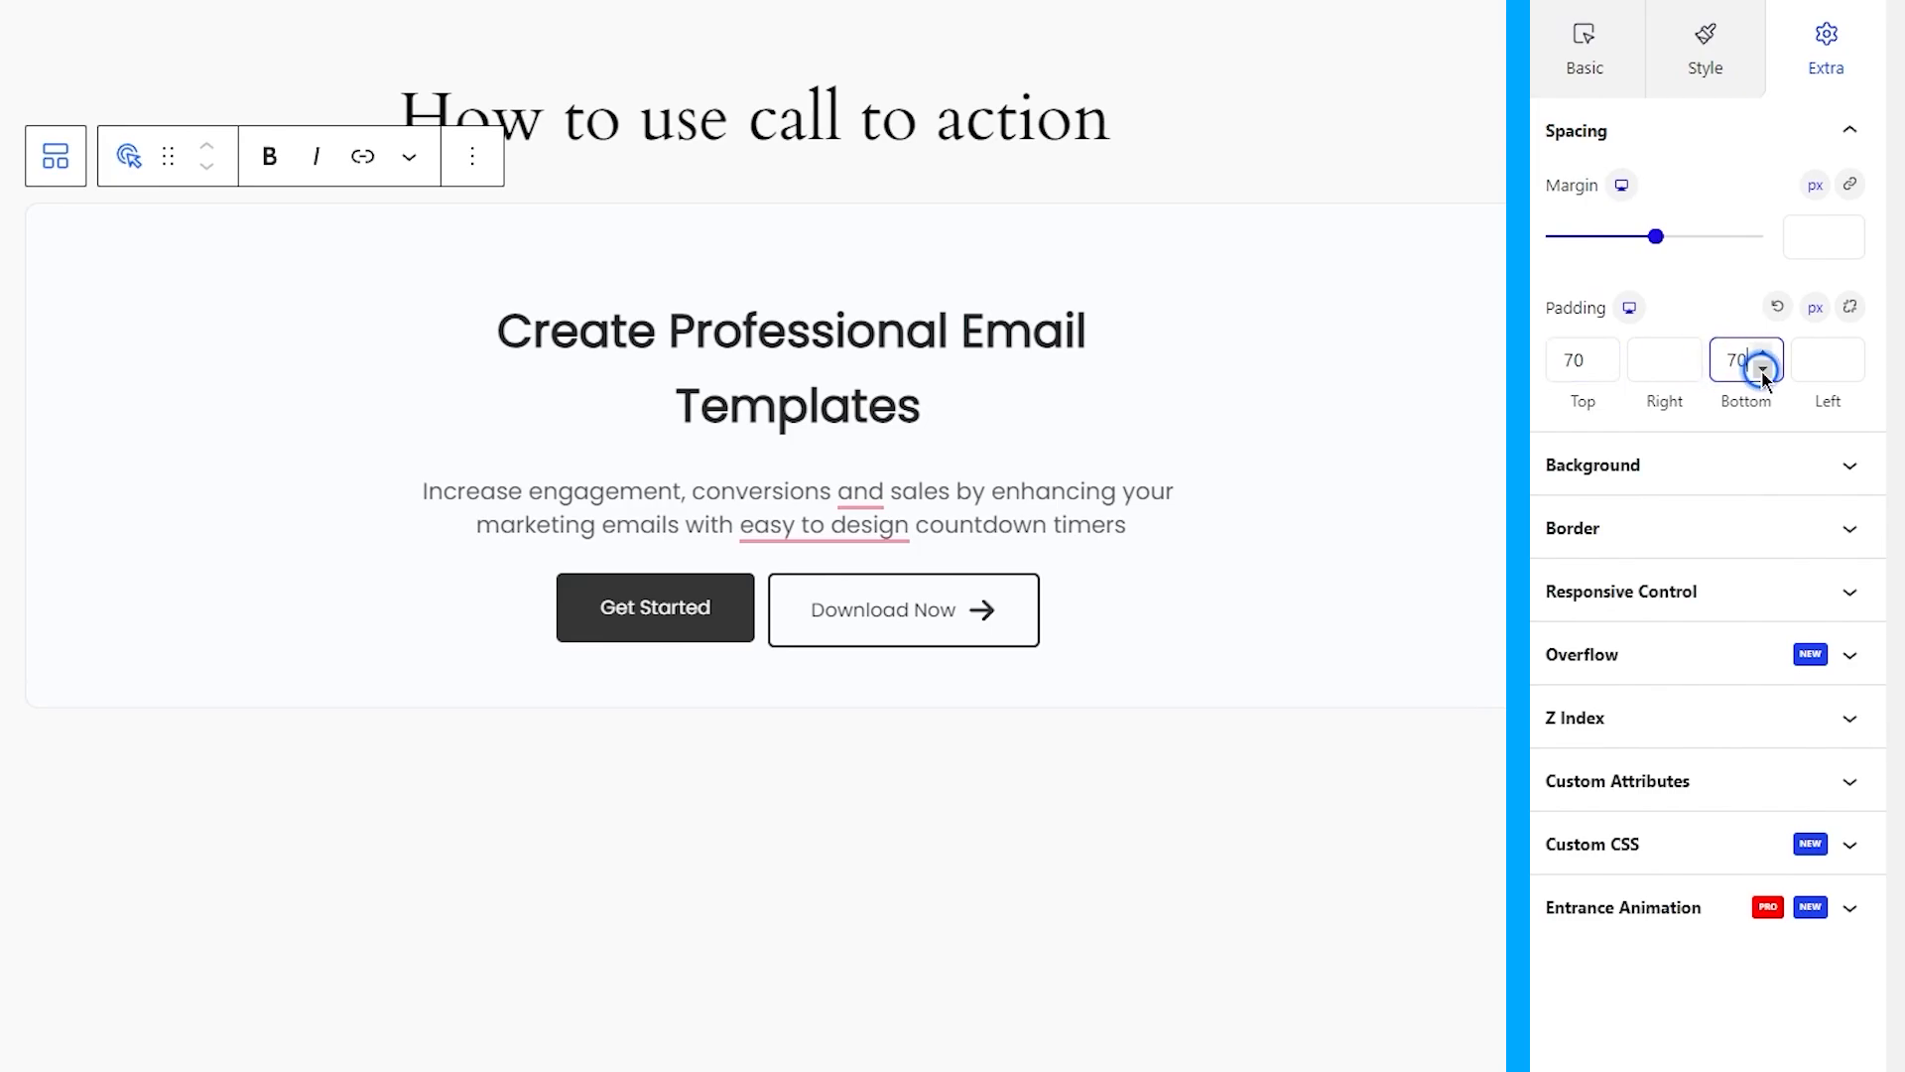
Give the whole block a classic background in a very pale yellow for its normal state.
left_click(1734, 482)
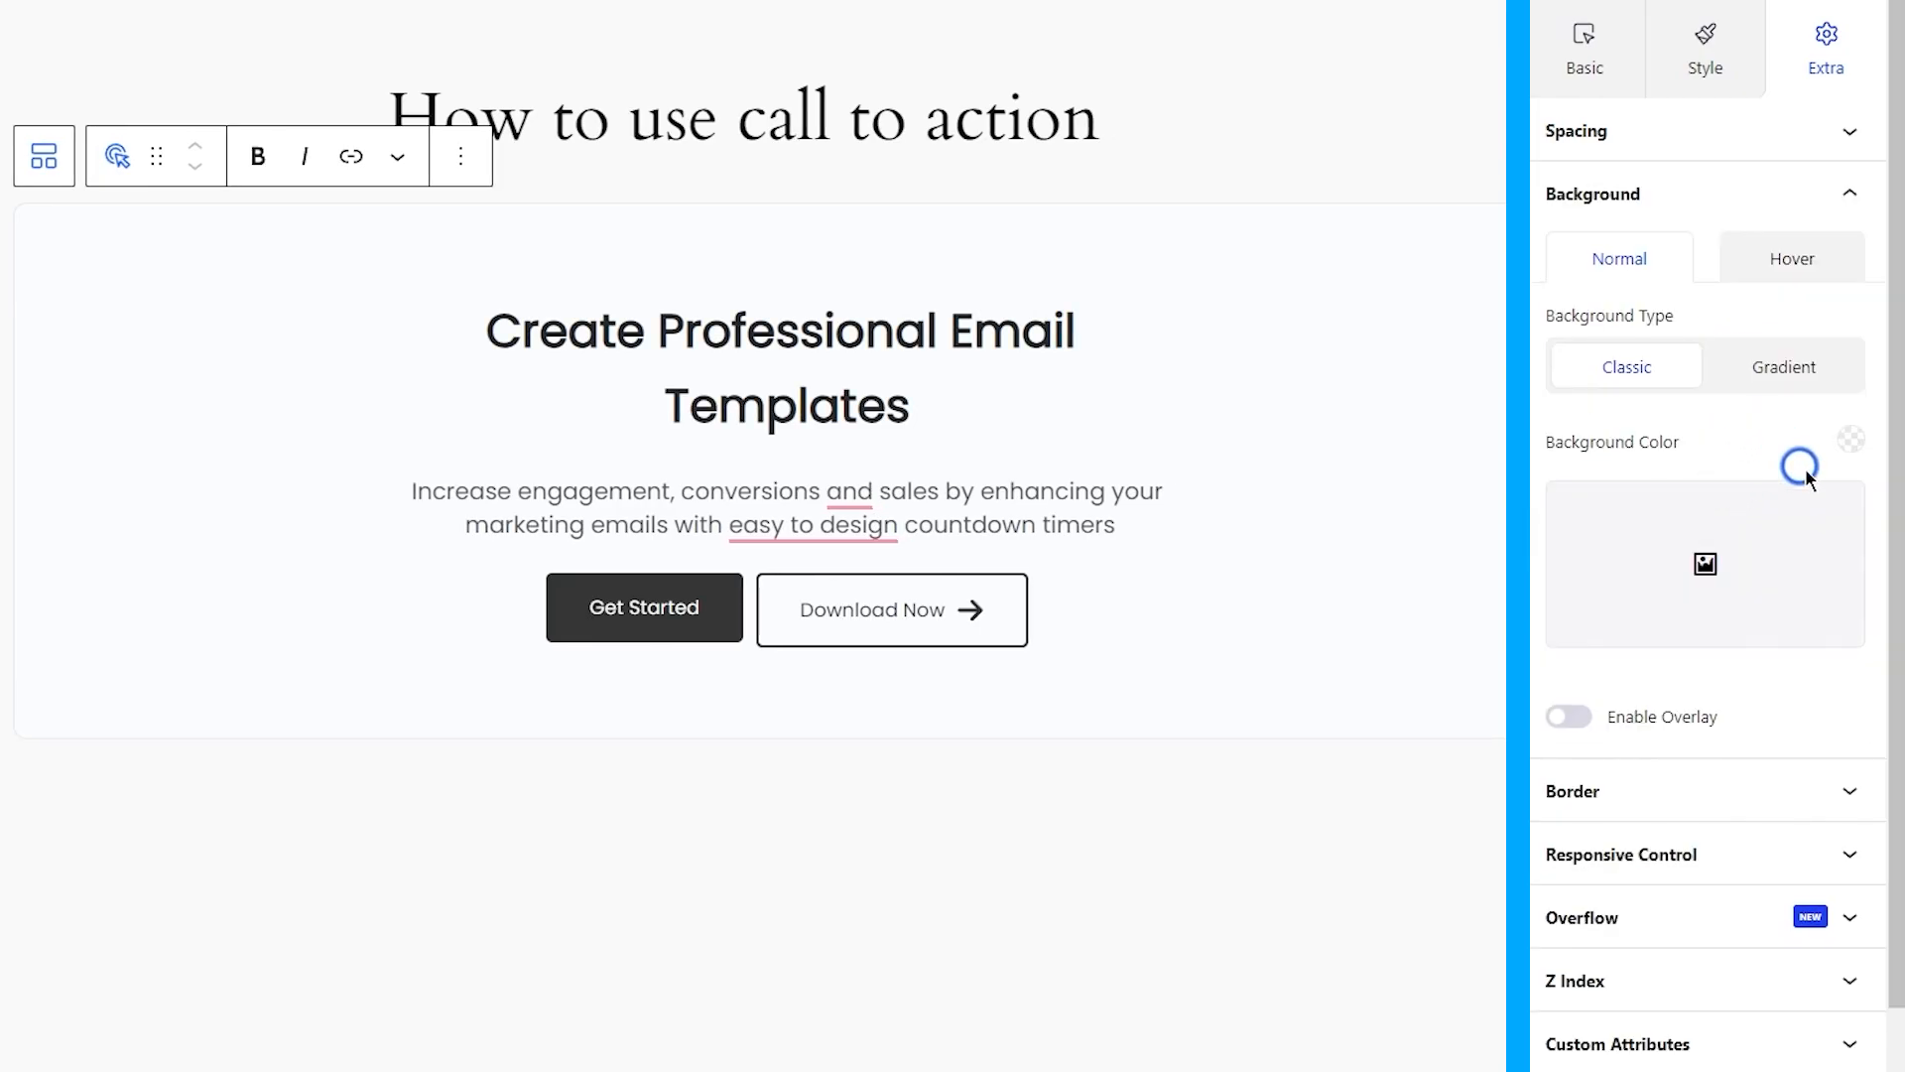
left_click(1850, 441)
left_click(1748, 565)
left_click(1717, 474)
left_click(1623, 769)
left_click(1608, 460)
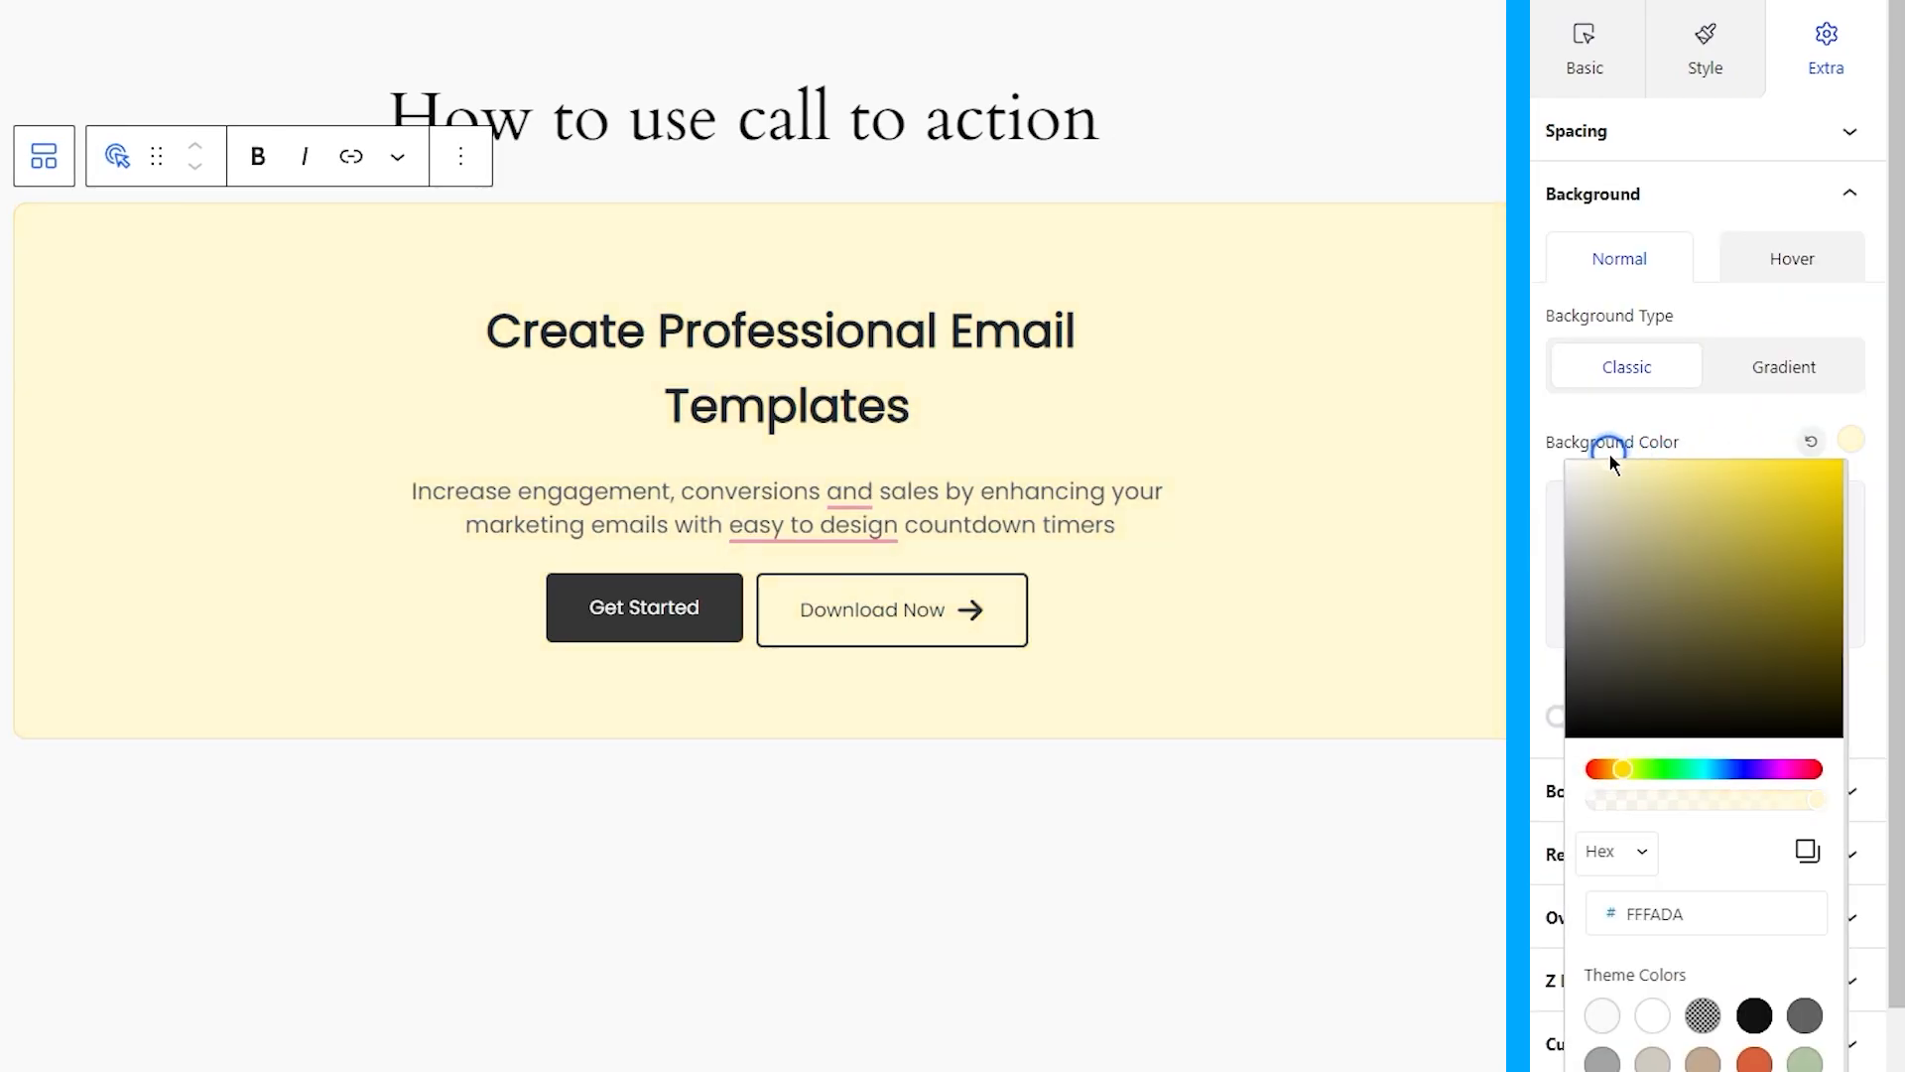
left_click(1741, 441)
Set the whole block's border style to None.
scroll(1660, 784, "down", 1)
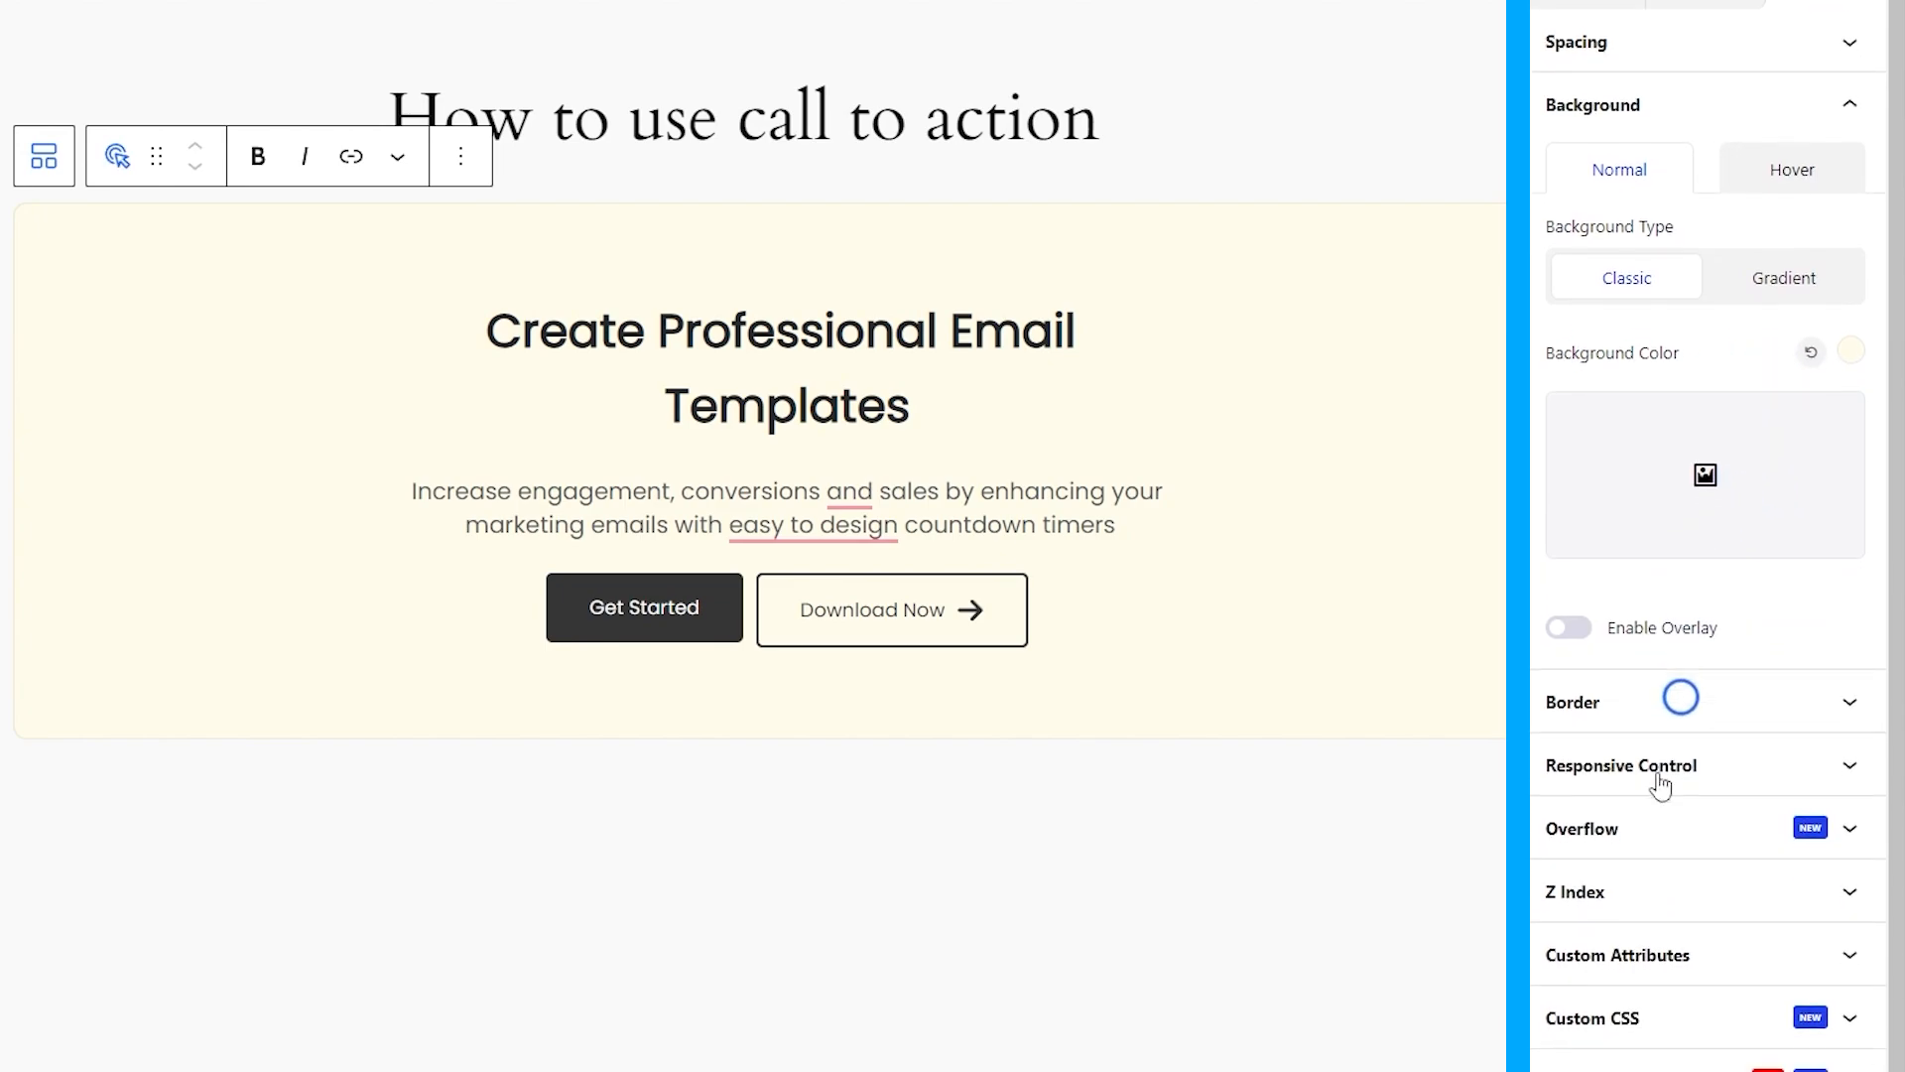
left_click(1647, 699)
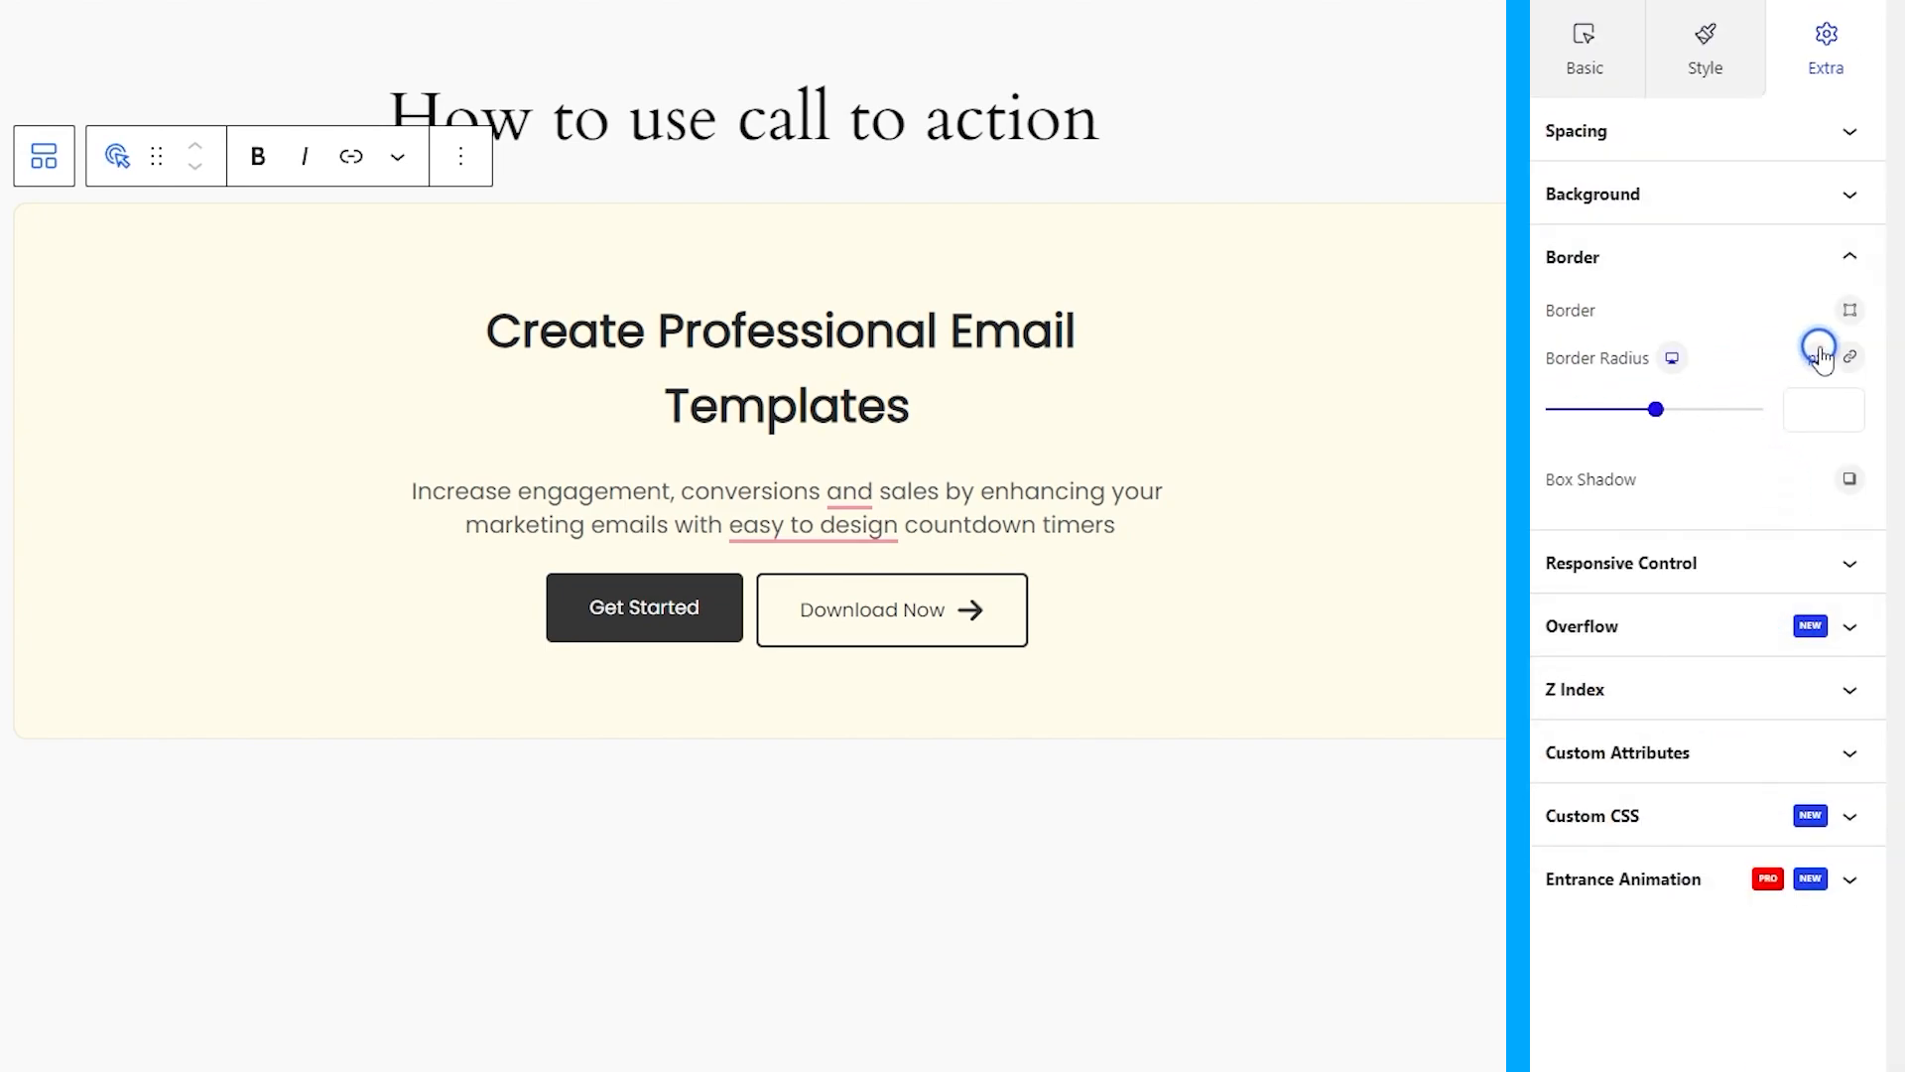
left_click(1851, 322)
left_click(1604, 437)
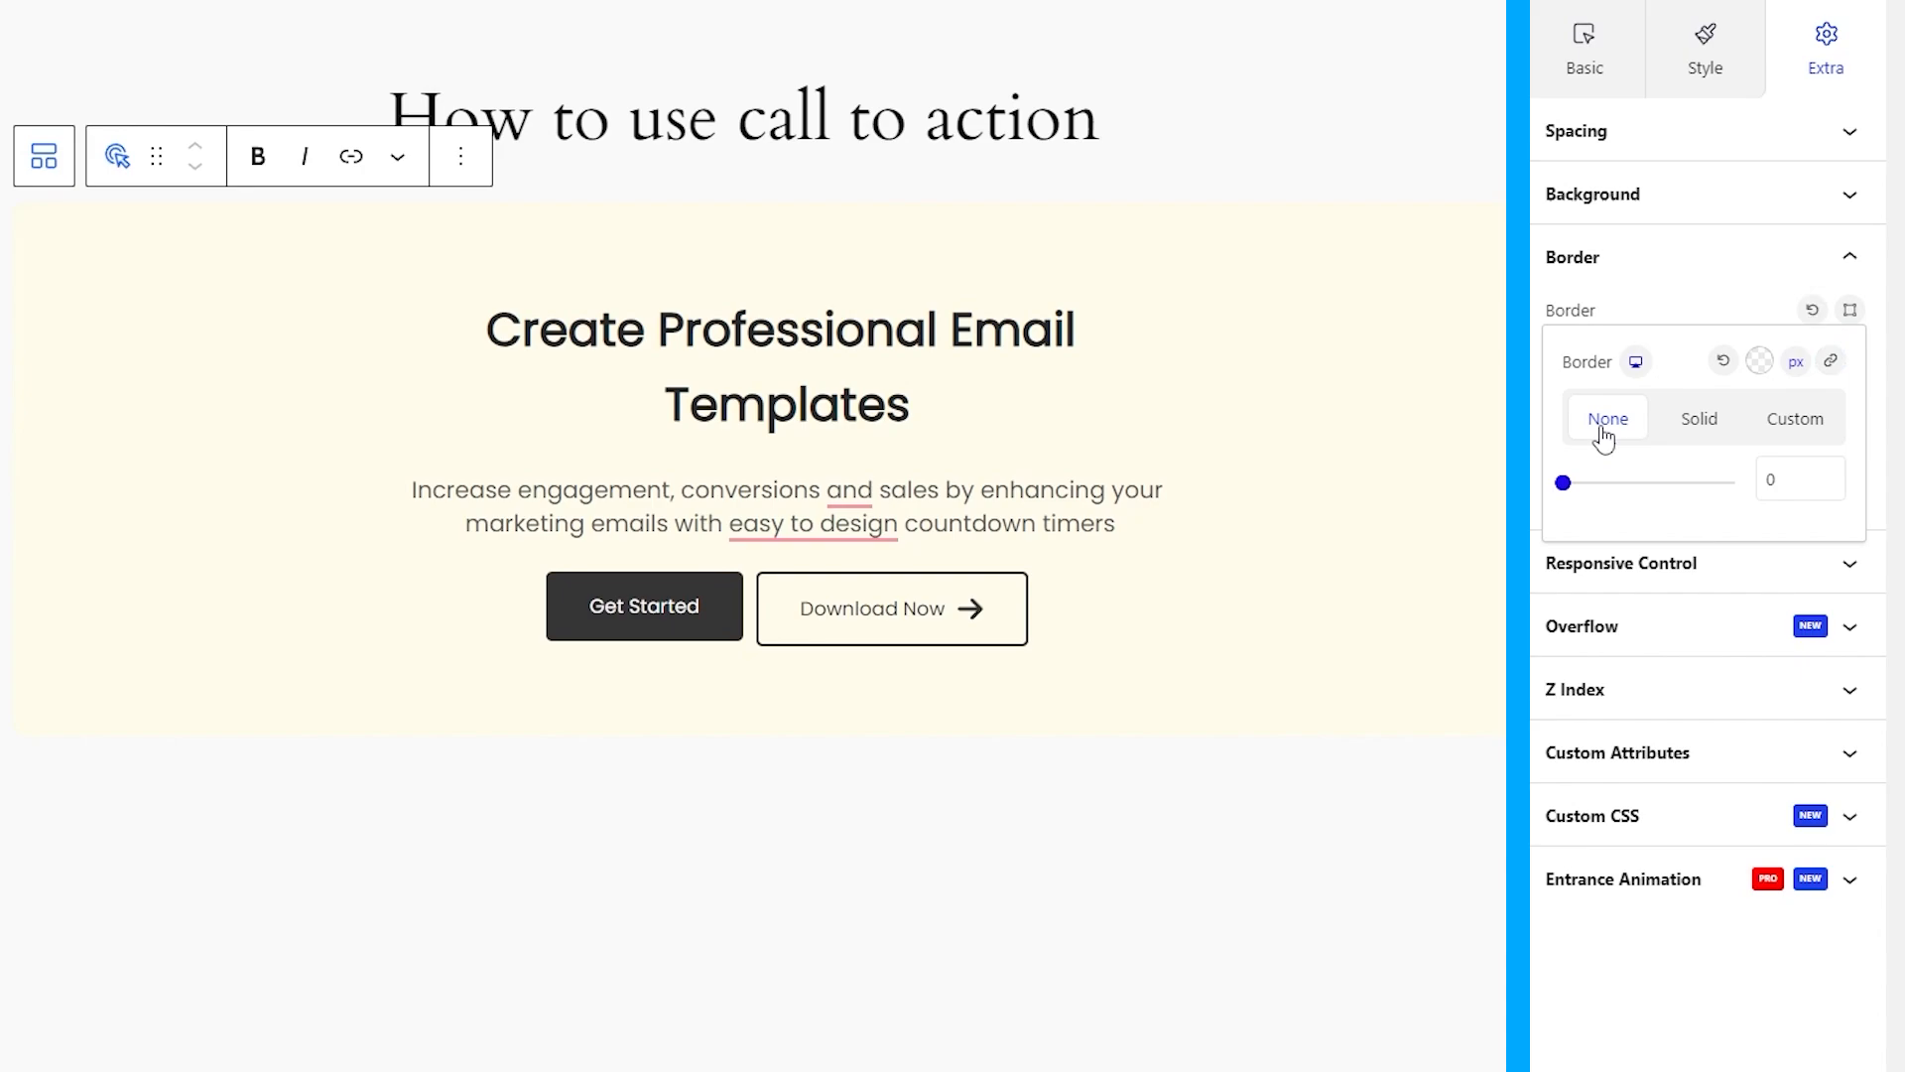
left_click(1703, 288)
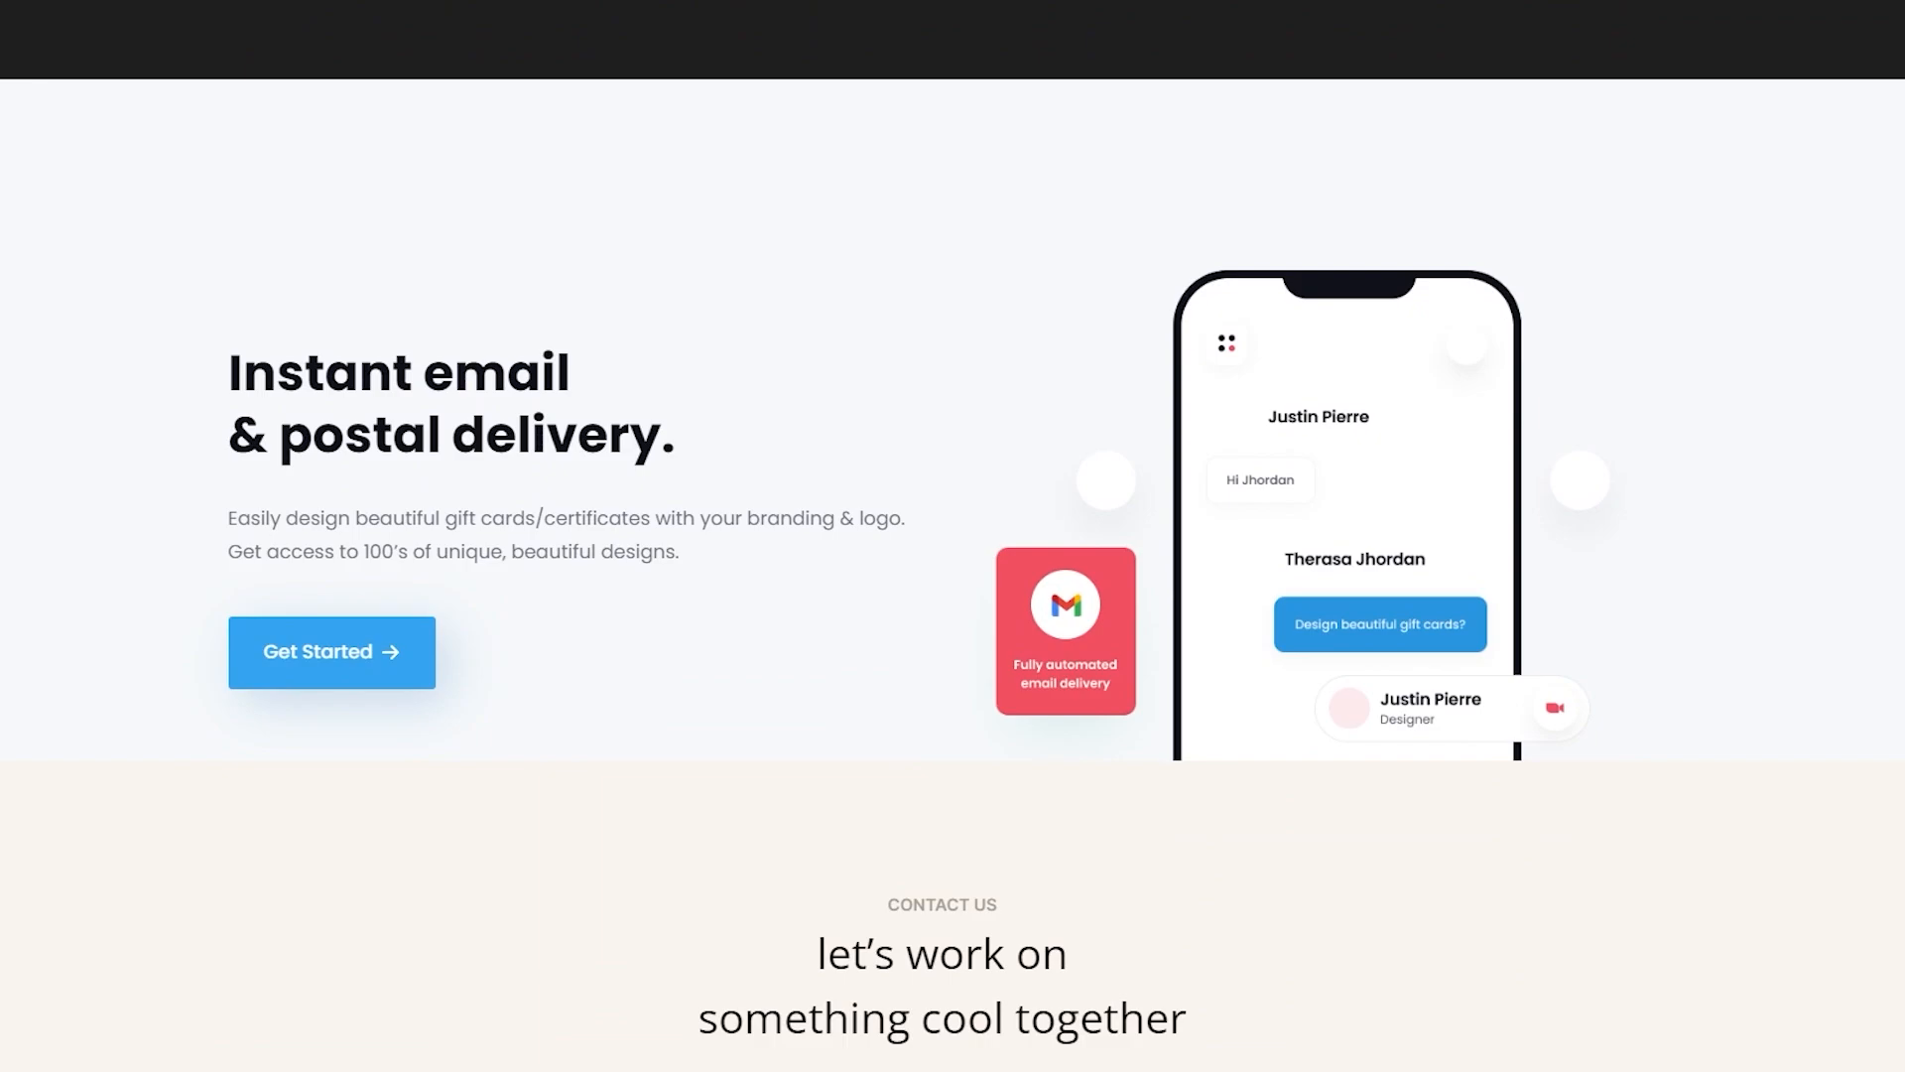
Look through the example call to action section designs on the demo page.
scroll(953, 535, "down", 6)
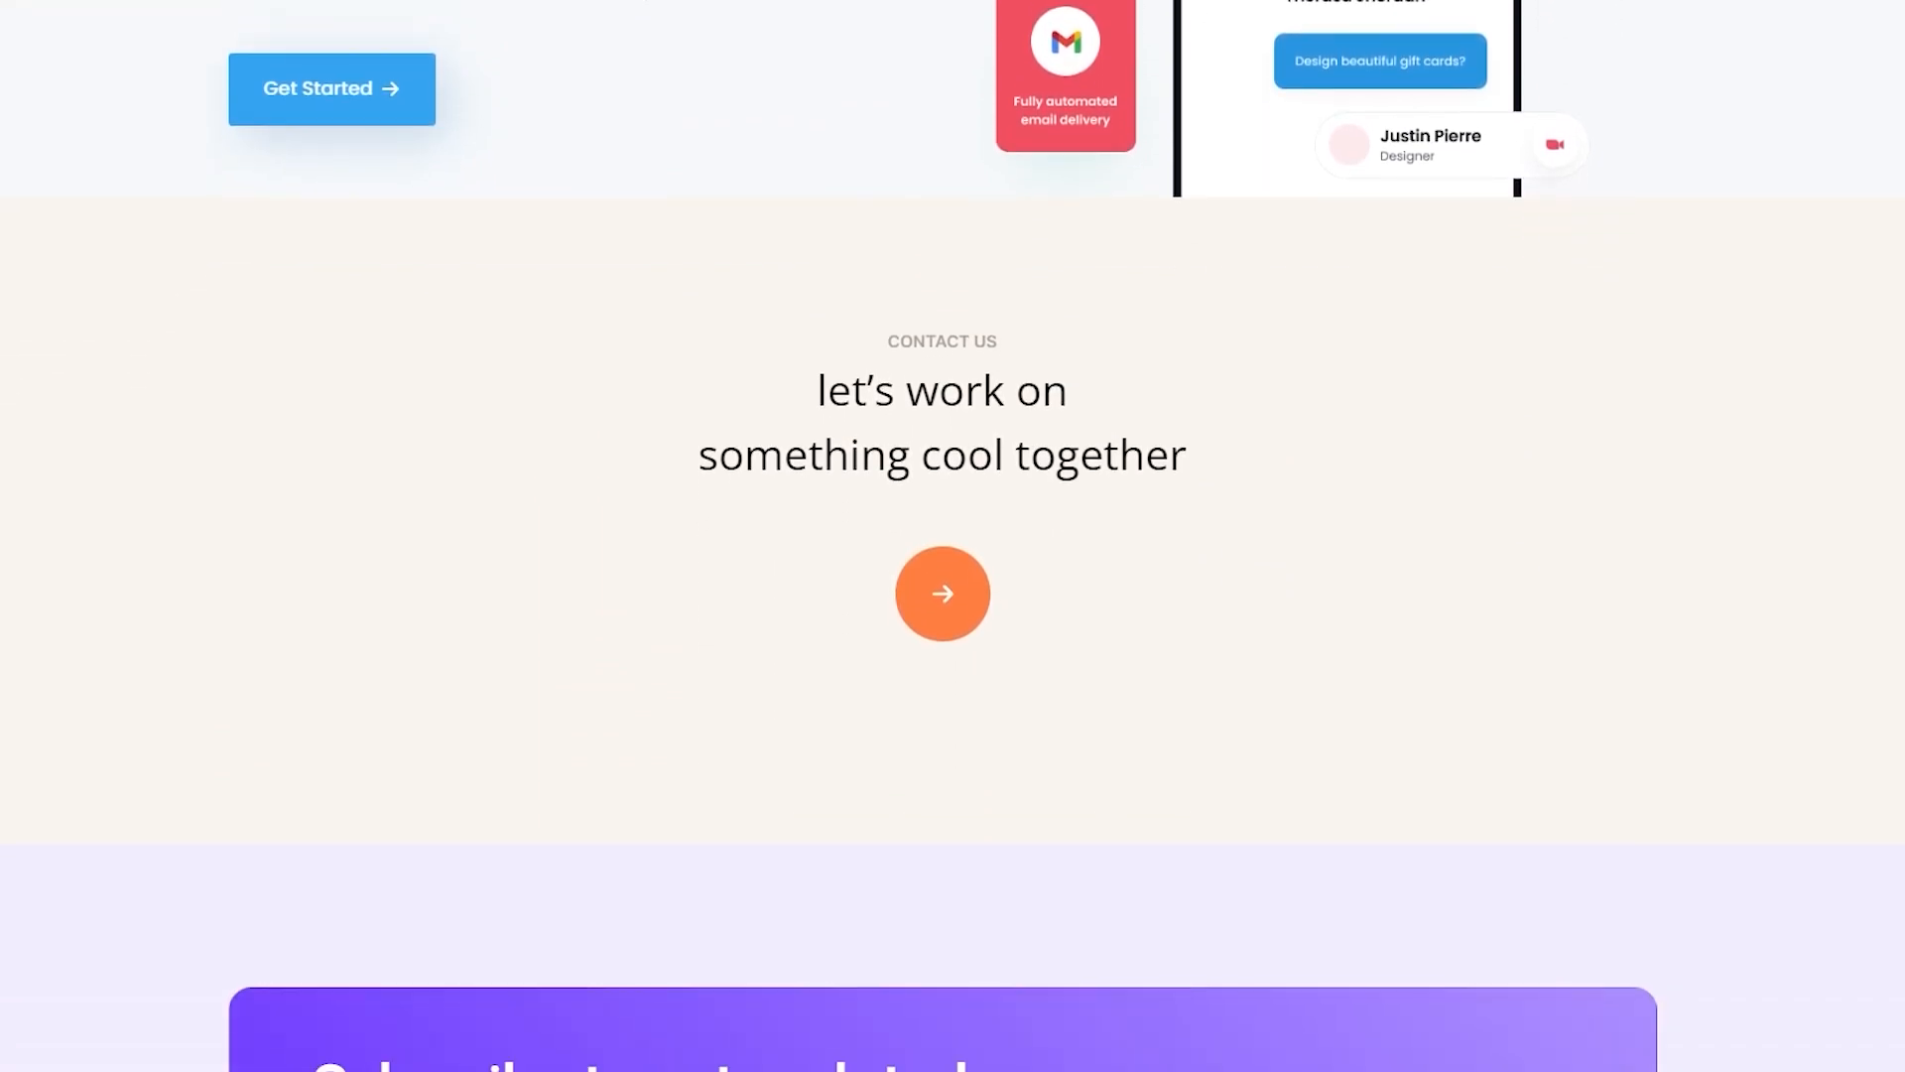
scroll(953, 536, "down", 6)
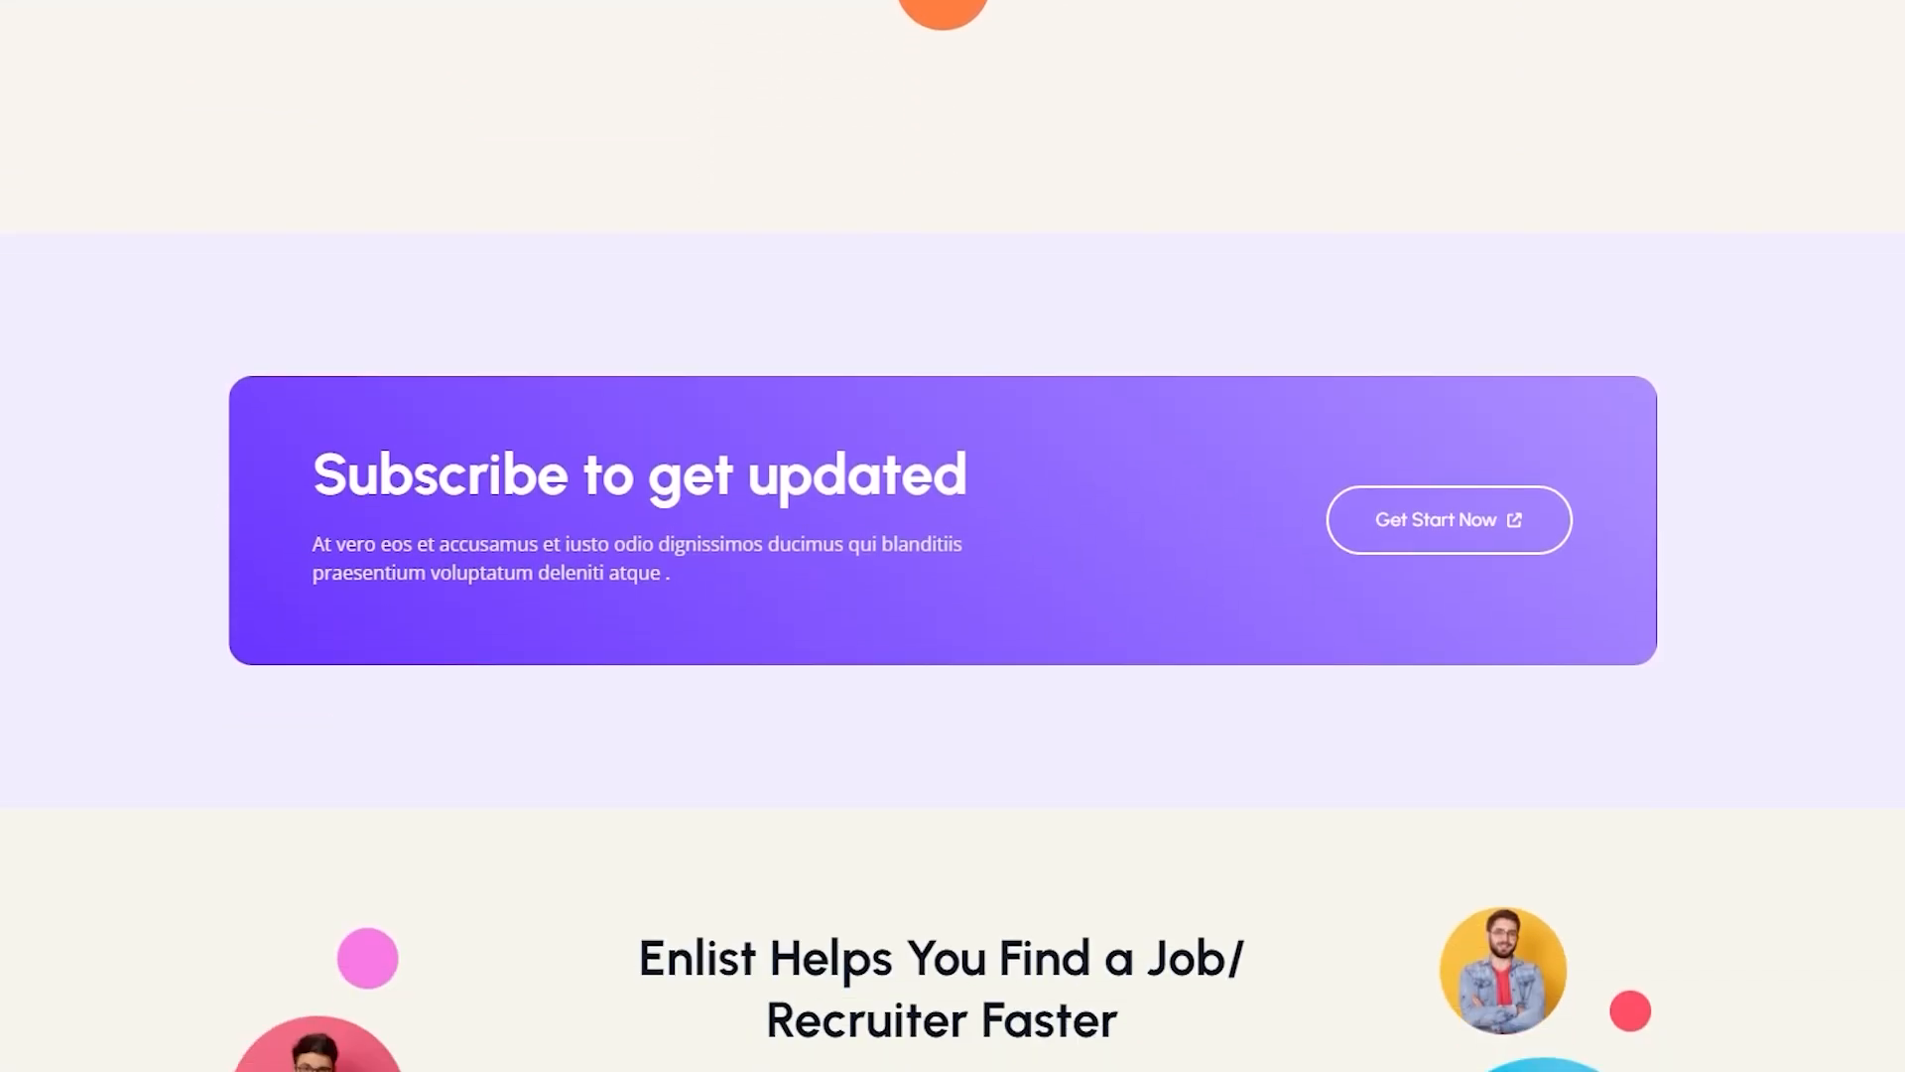
scroll(953, 536, "down", 7)
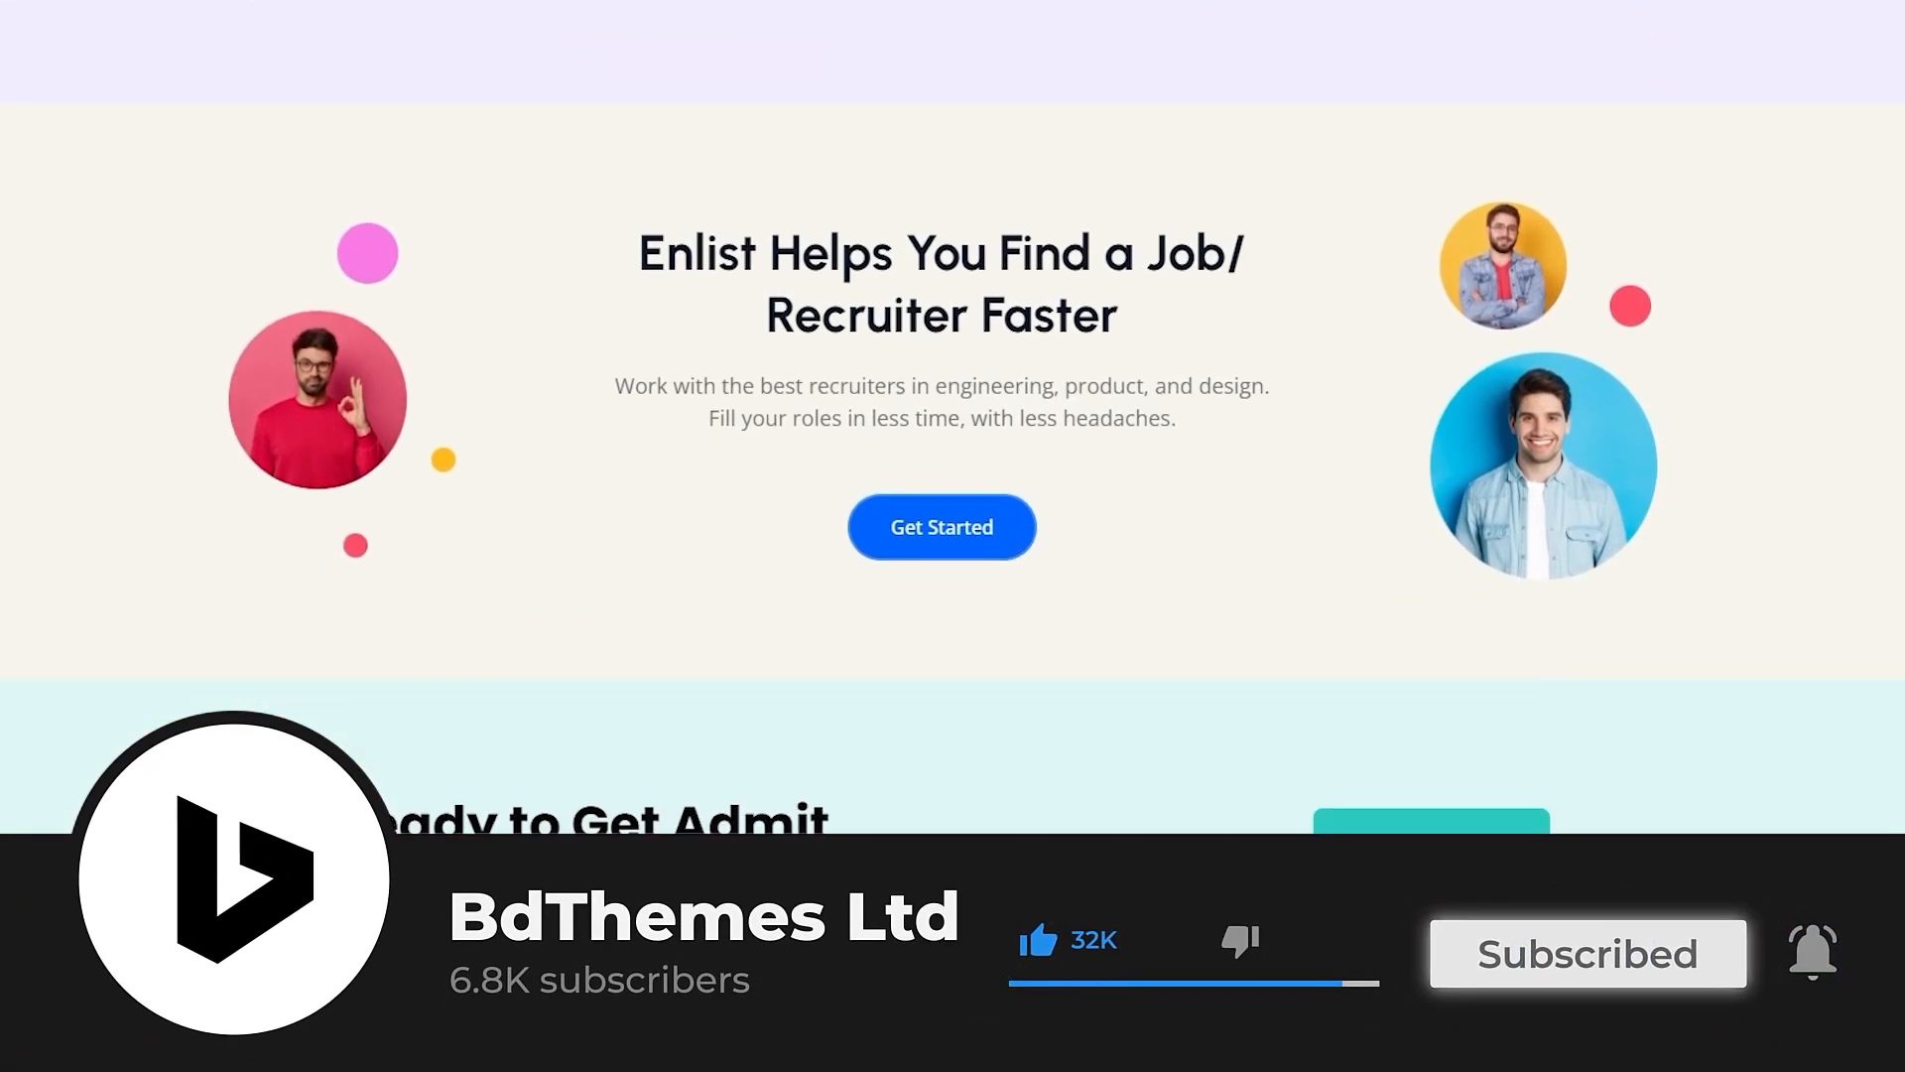
scroll(952, 536, "down", 5)
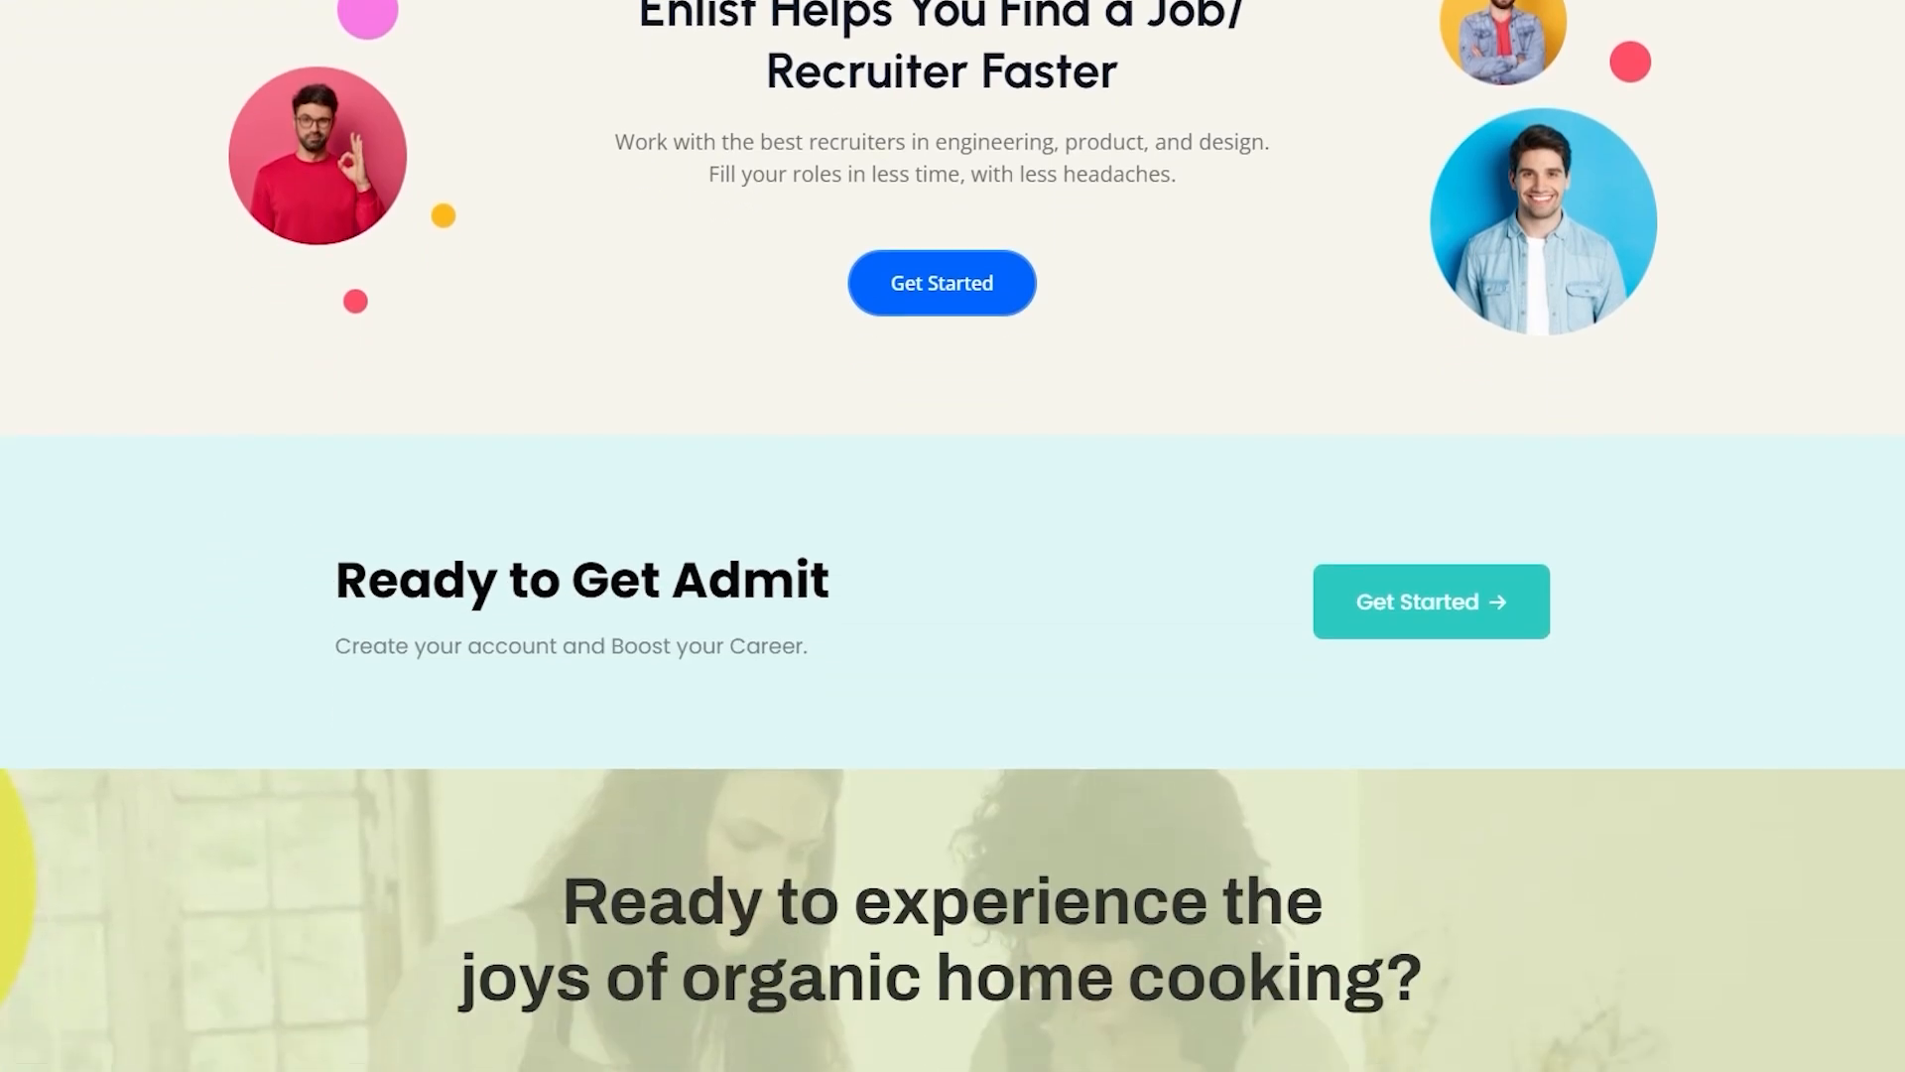
scroll(952, 536, "down", 3)
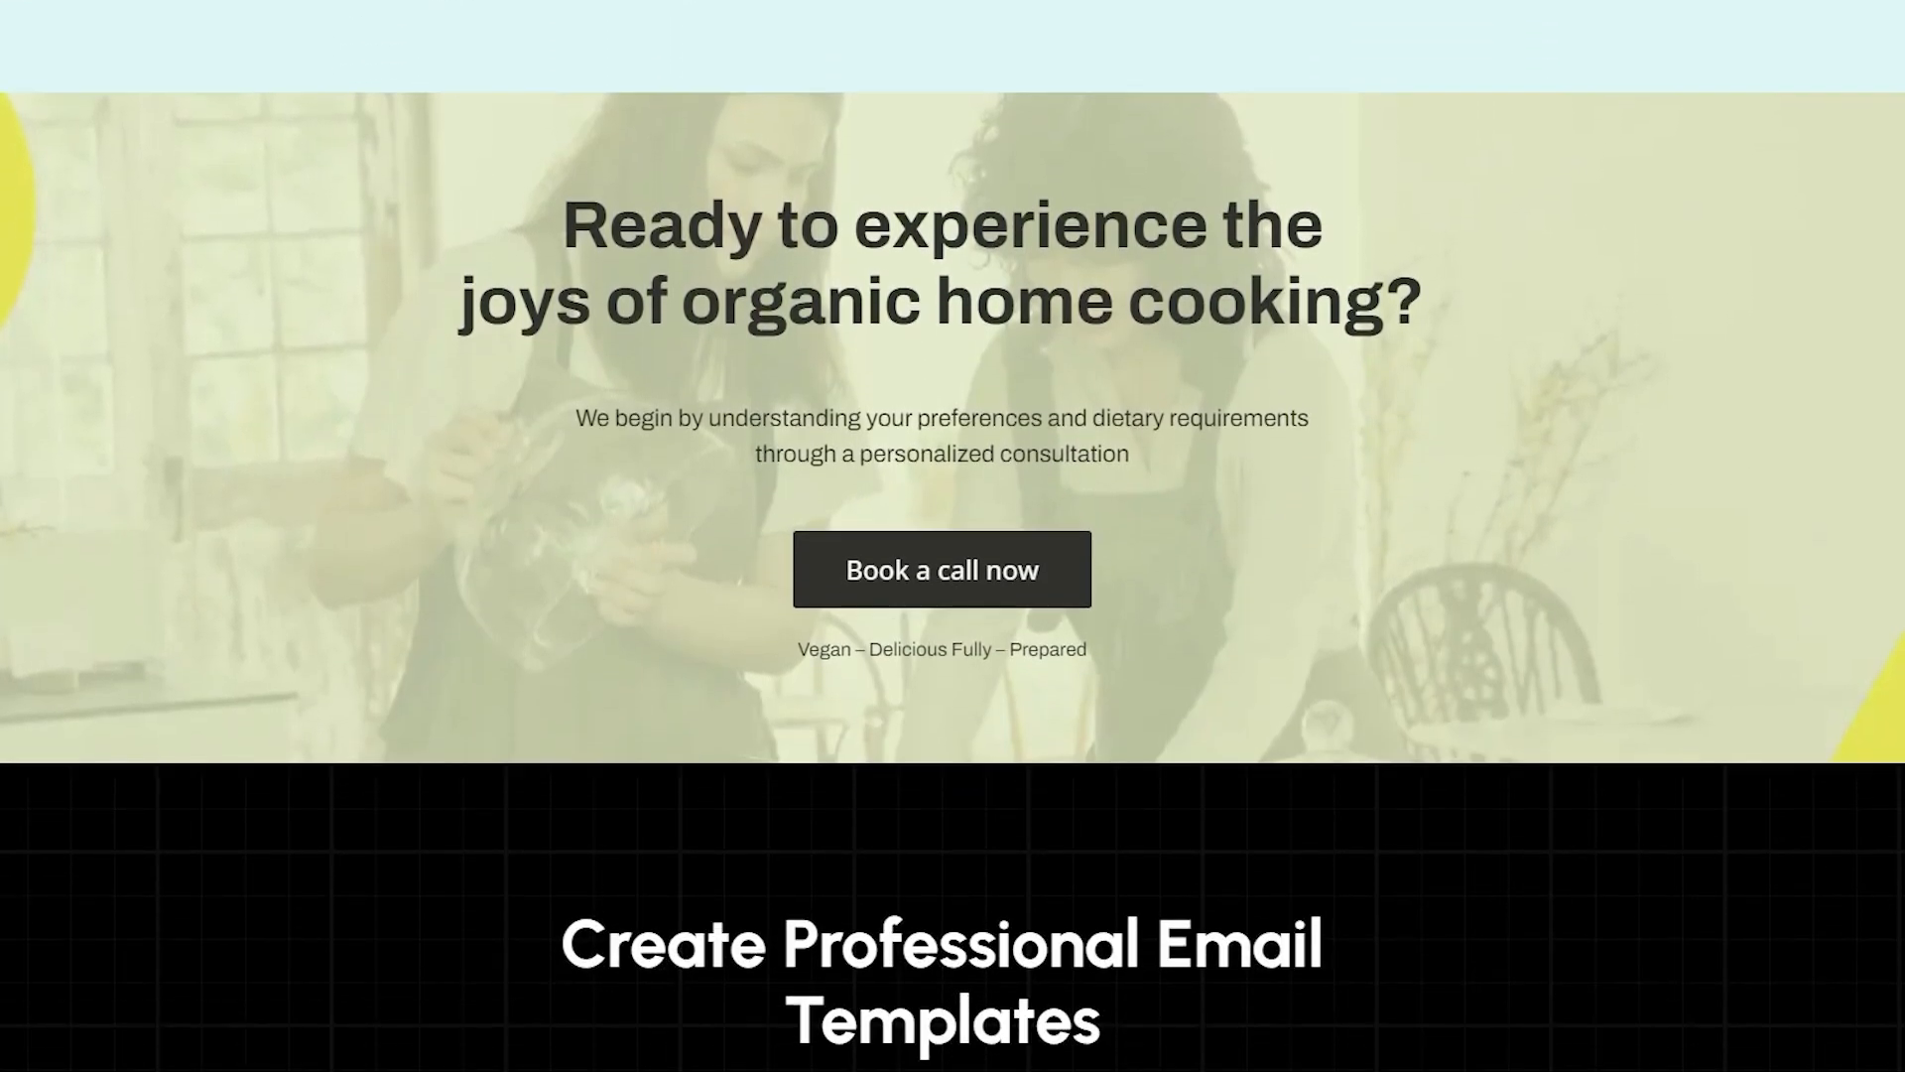
scroll(953, 536, "down", 5)
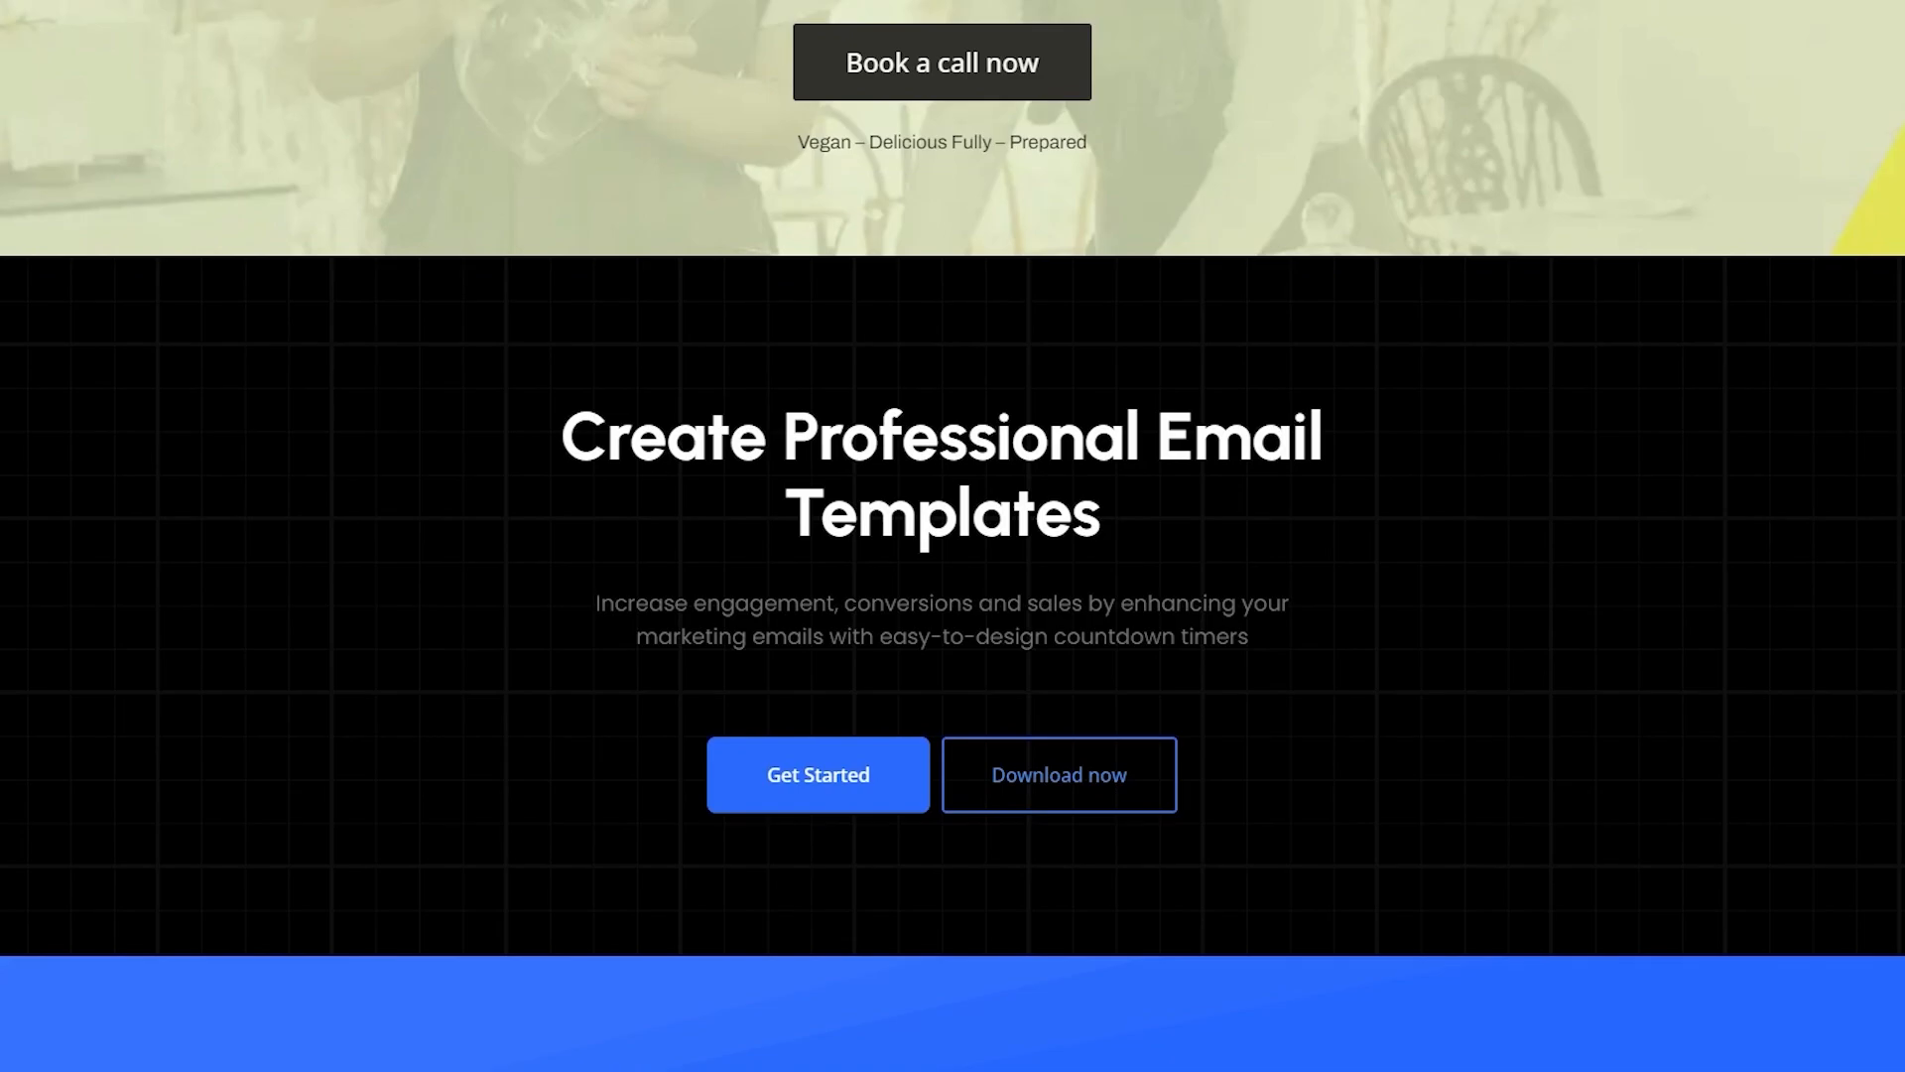